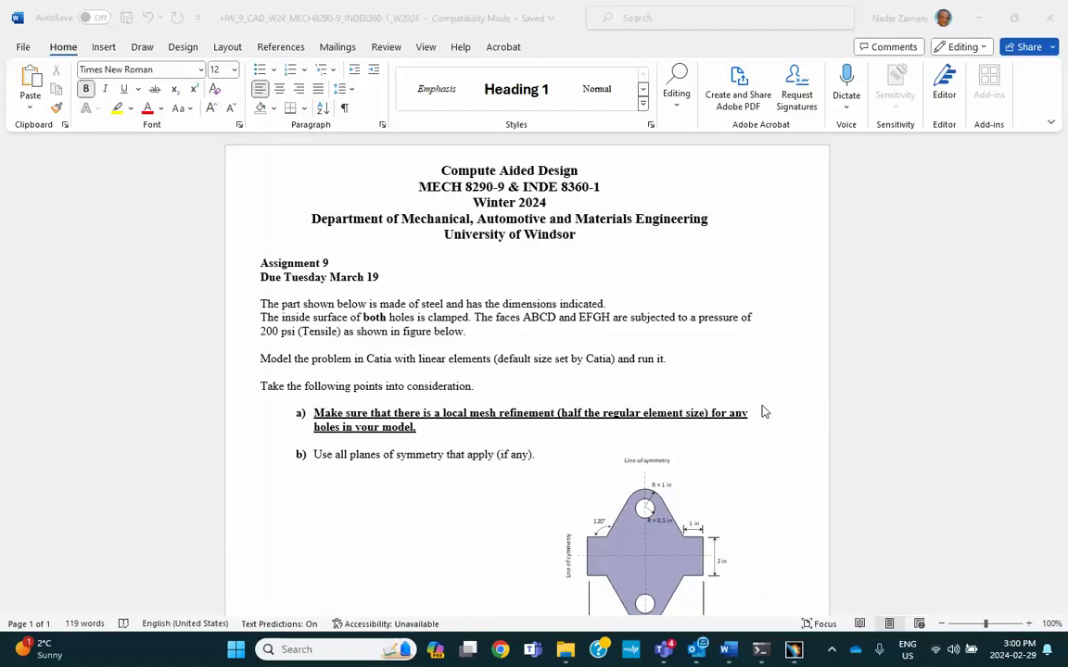
Scroll through the Assignment 9 document to read the requirements and view the bracket figures with 200 psi loads
scroll(763, 411, "down", 5)
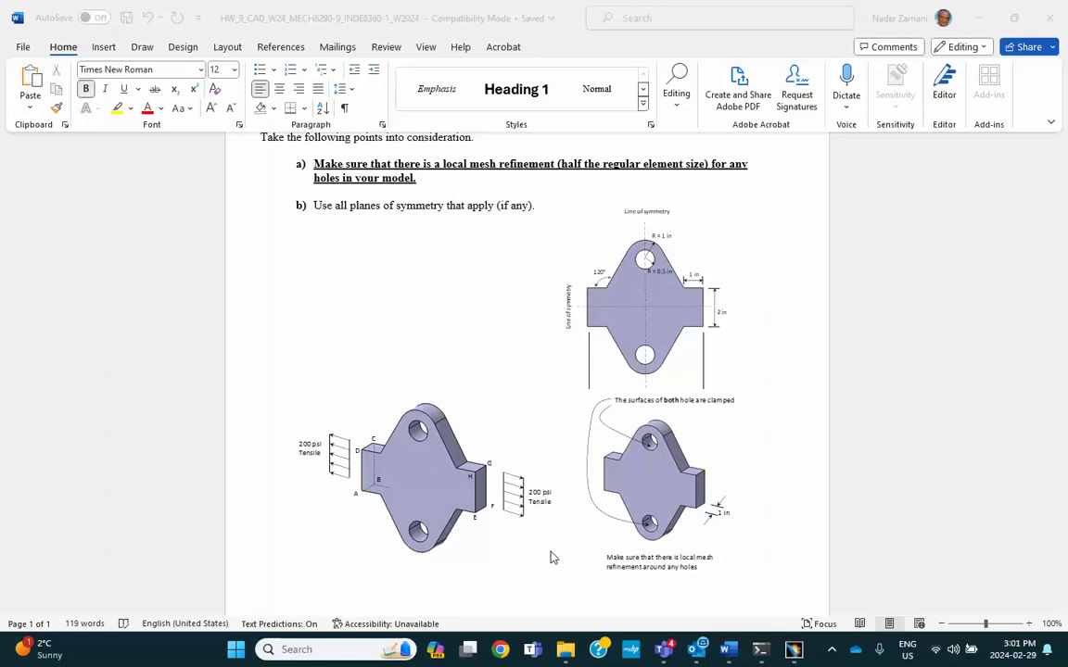
scroll(515, 390, "up", 3)
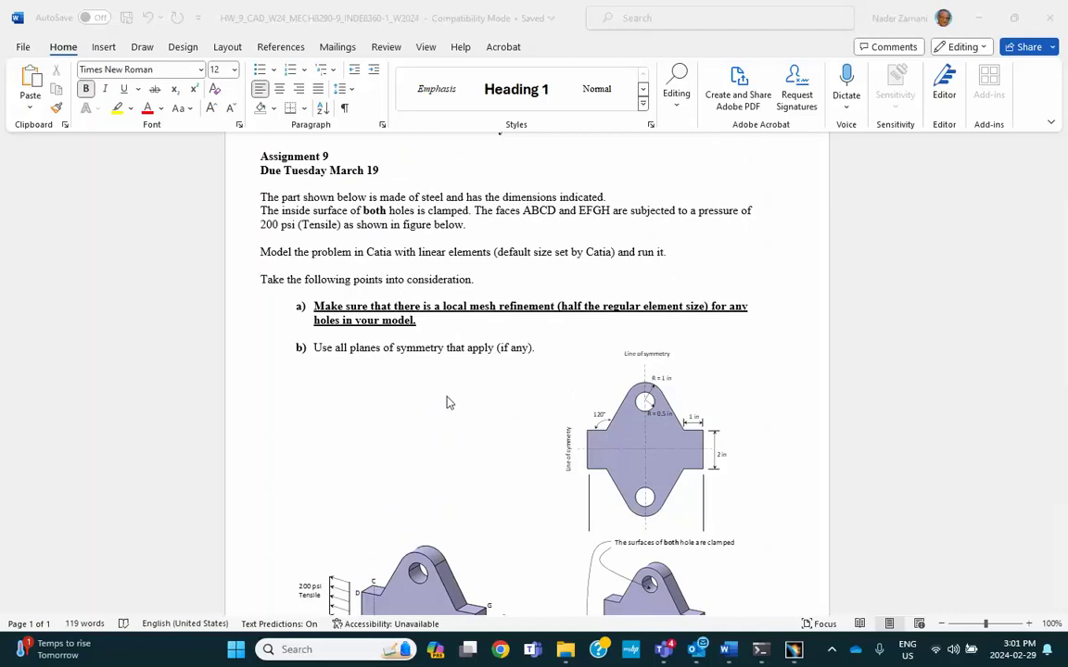
scroll(446, 400, "down", 2)
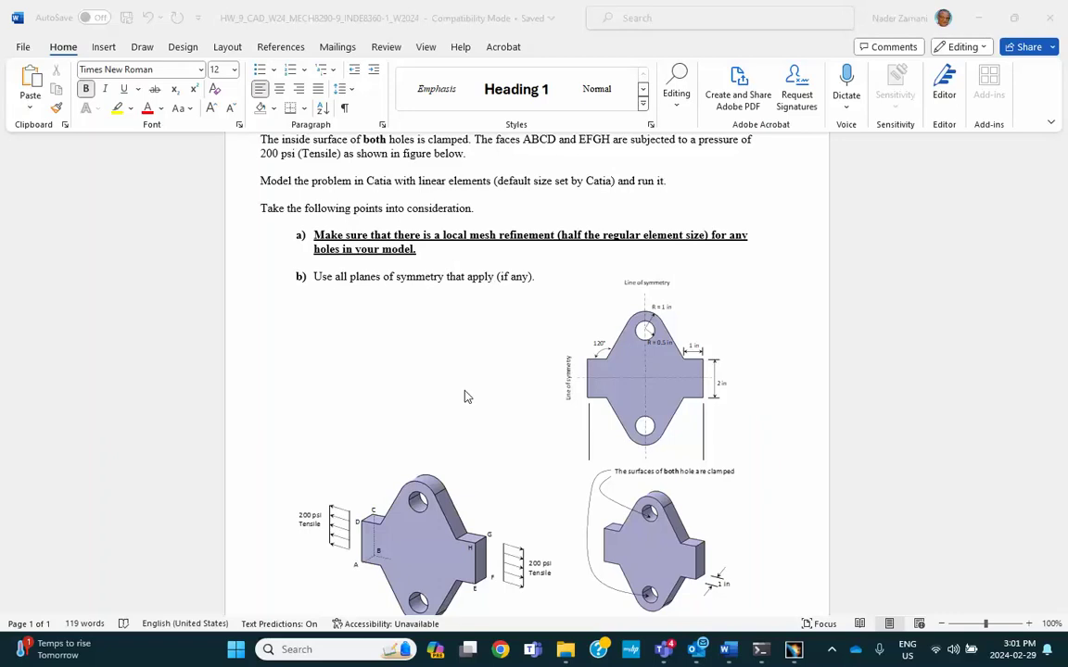
scroll(465, 394, "down", 2)
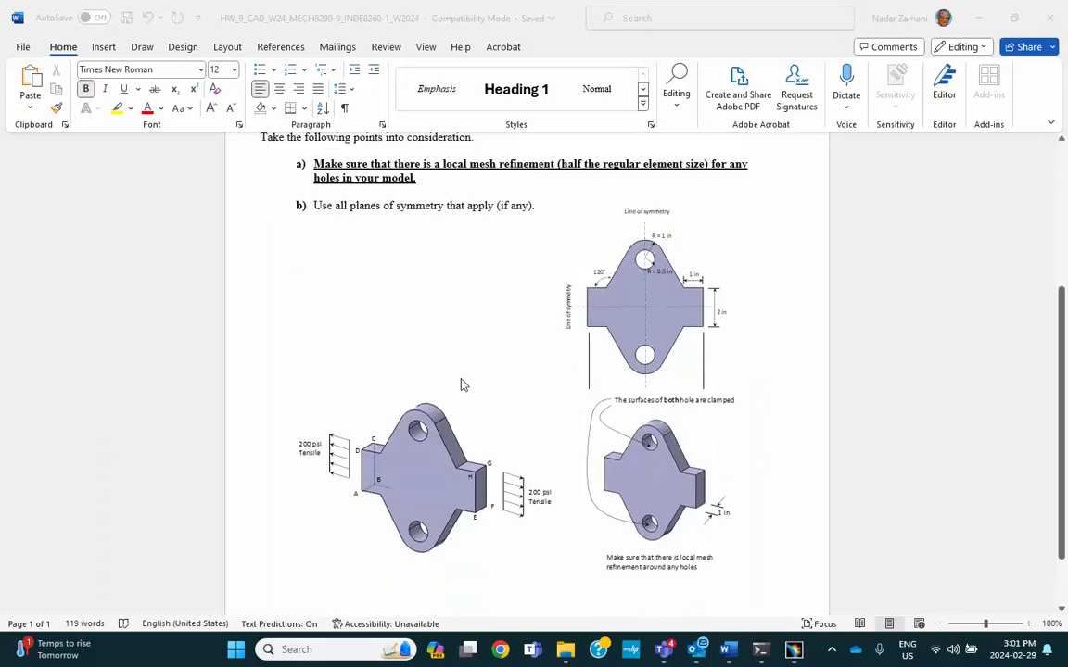
scroll(463, 385, "up", 1)
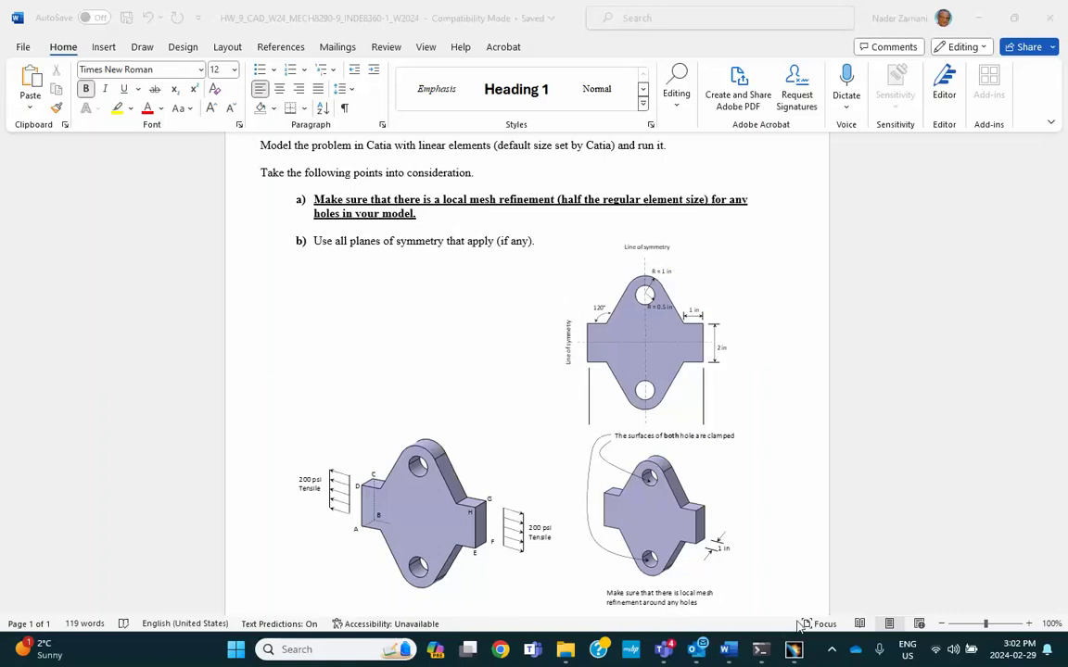
Switch from the Word assignment to the empty CATIA V5 window
left_click(714, 584)
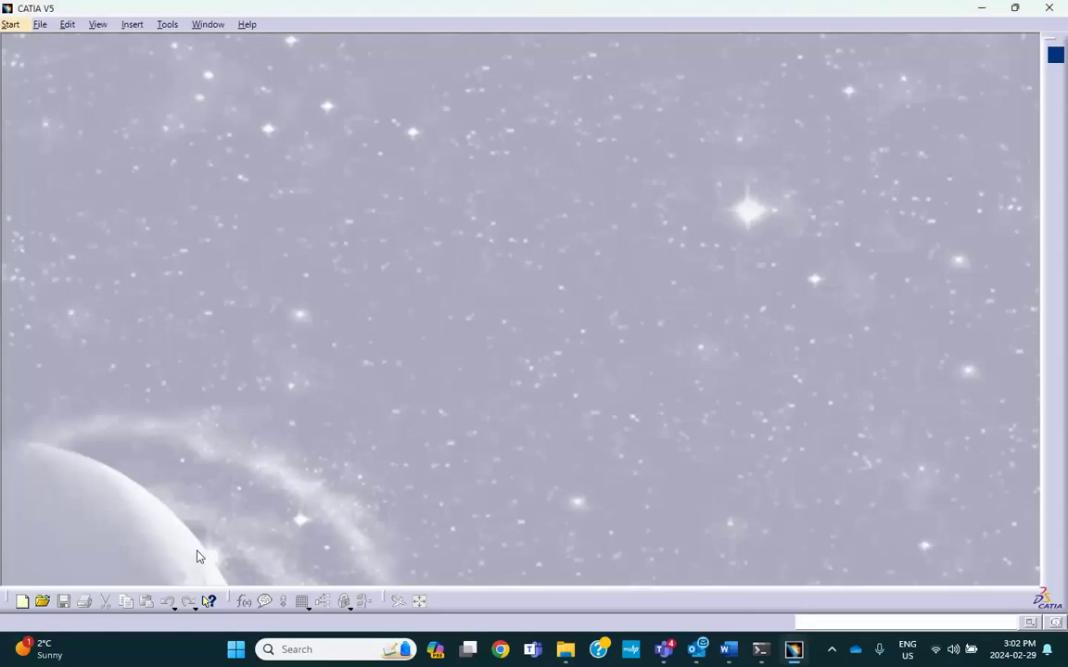
Create a new Part document, Part1, accepting the New Part defaults
left_click(22, 600)
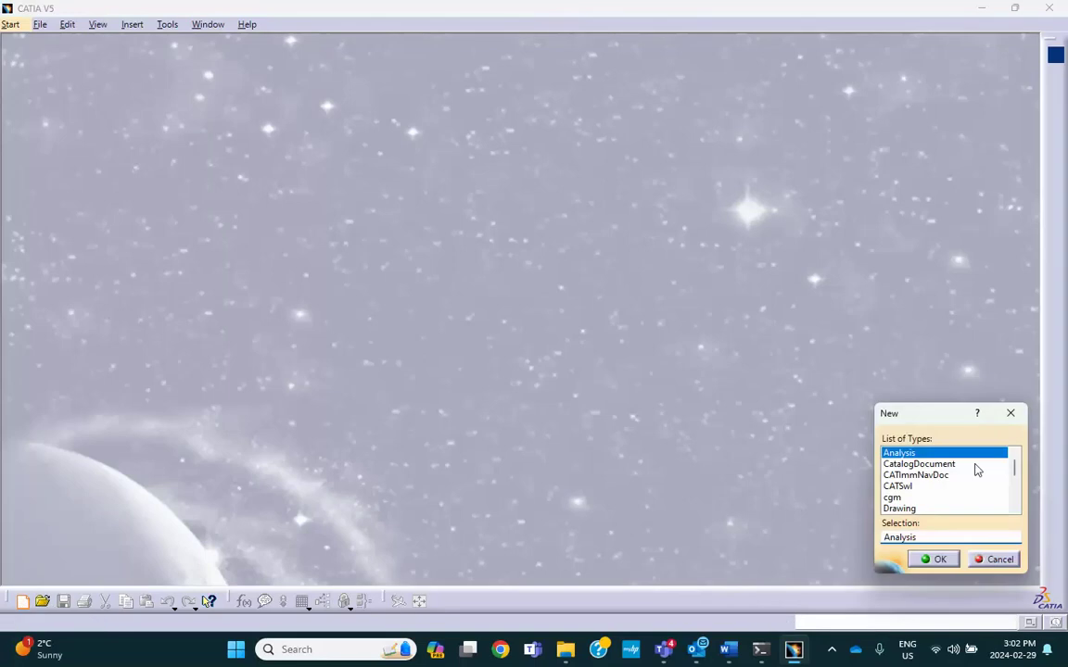
scroll(1013, 473, "down", 4)
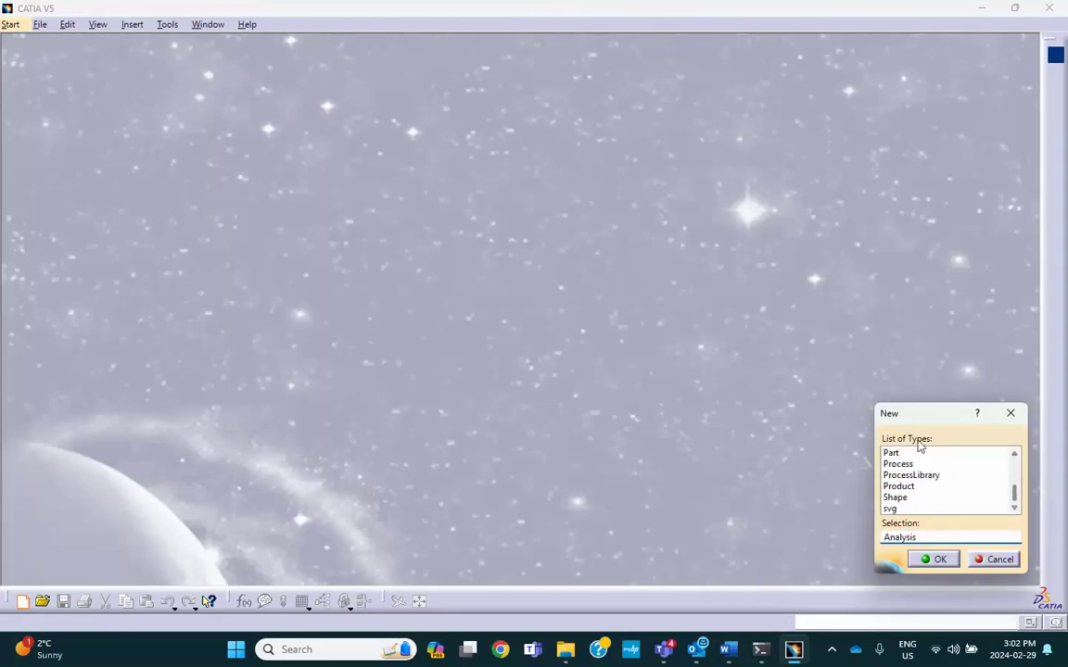
left_click(917, 452)
left_click(940, 559)
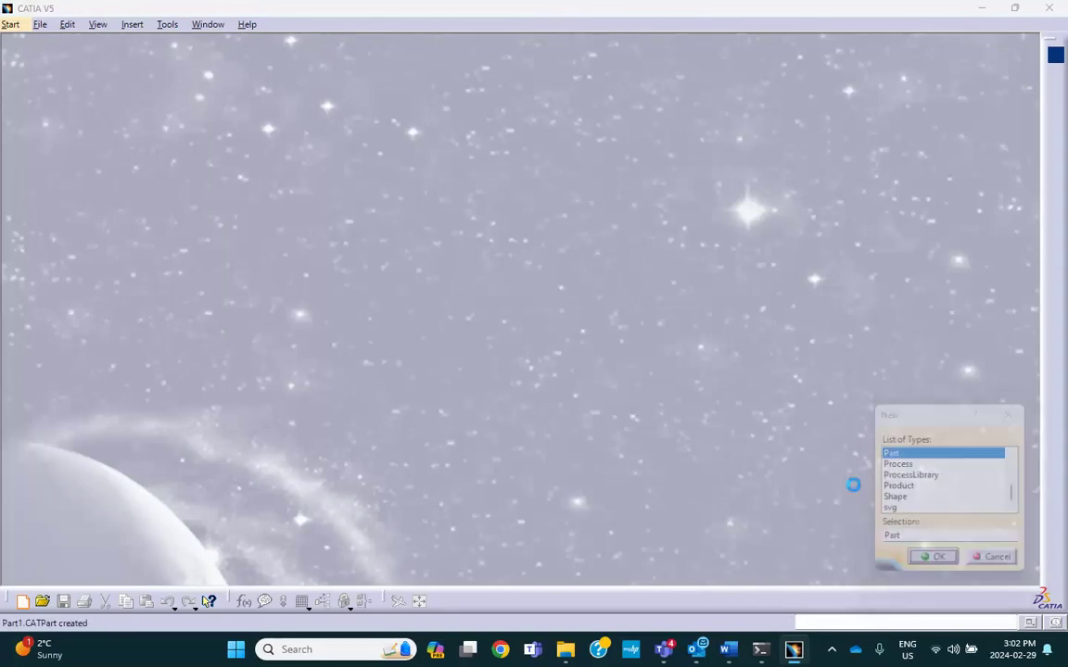
left_click(941, 560)
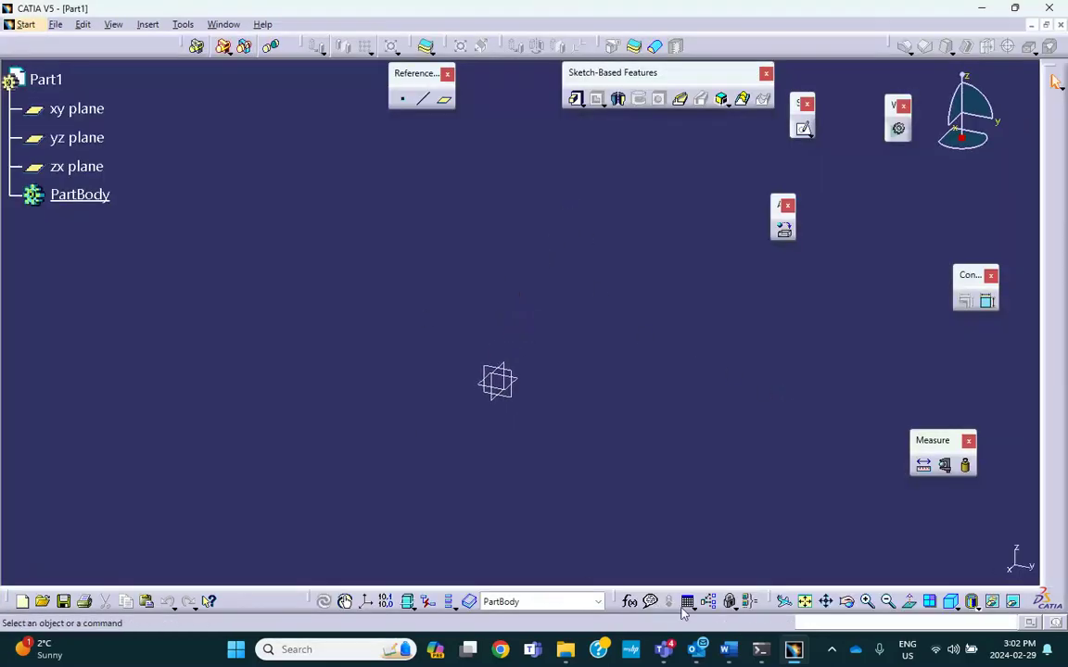
key("alt+Tab")
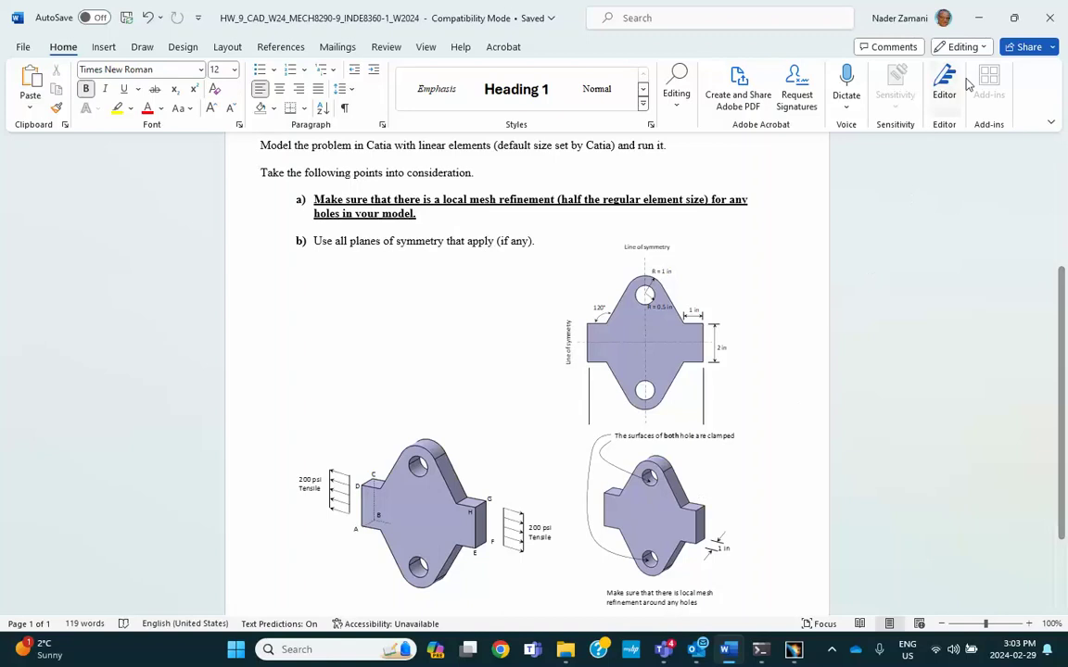
left_click(981, 18)
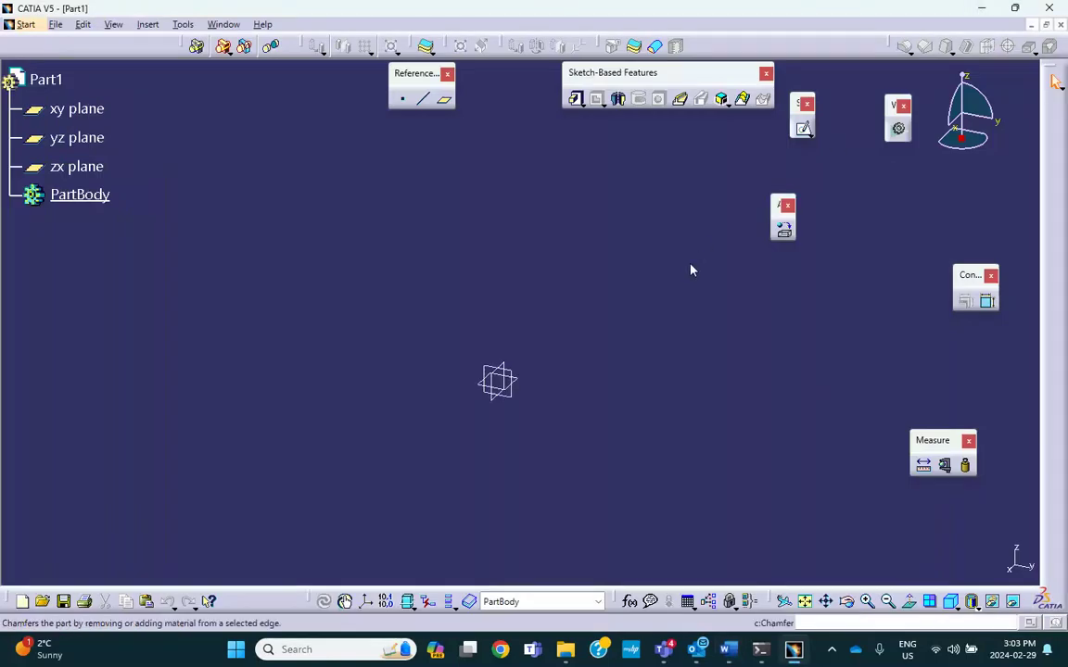
Open a sketch on Part1's yz plane and pan the view into position
left_click(515, 381)
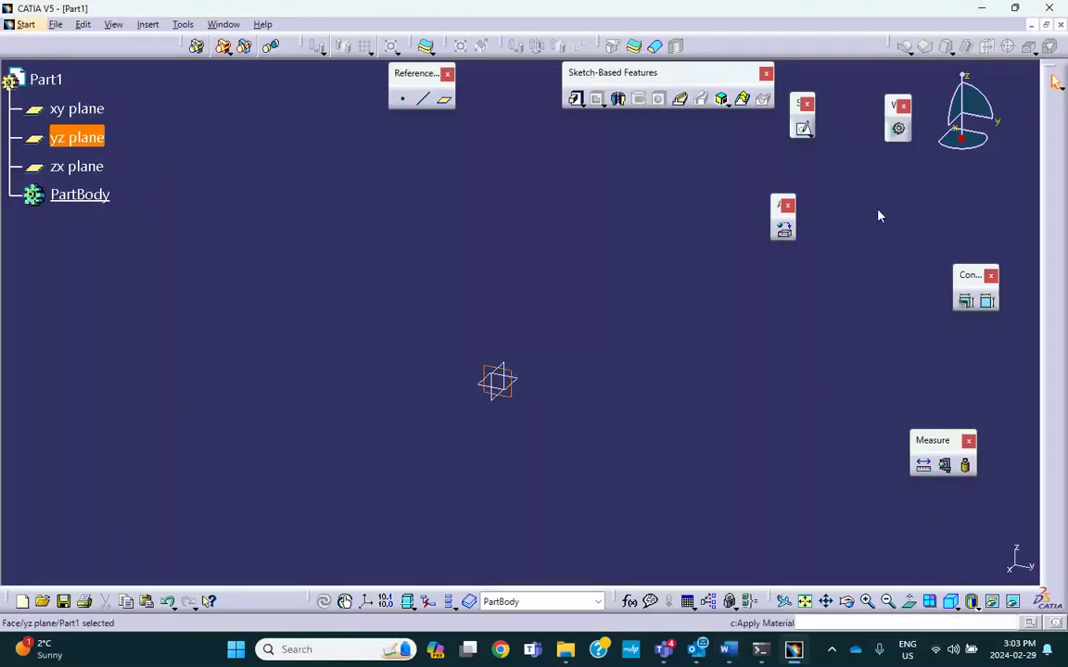
left_click(803, 129)
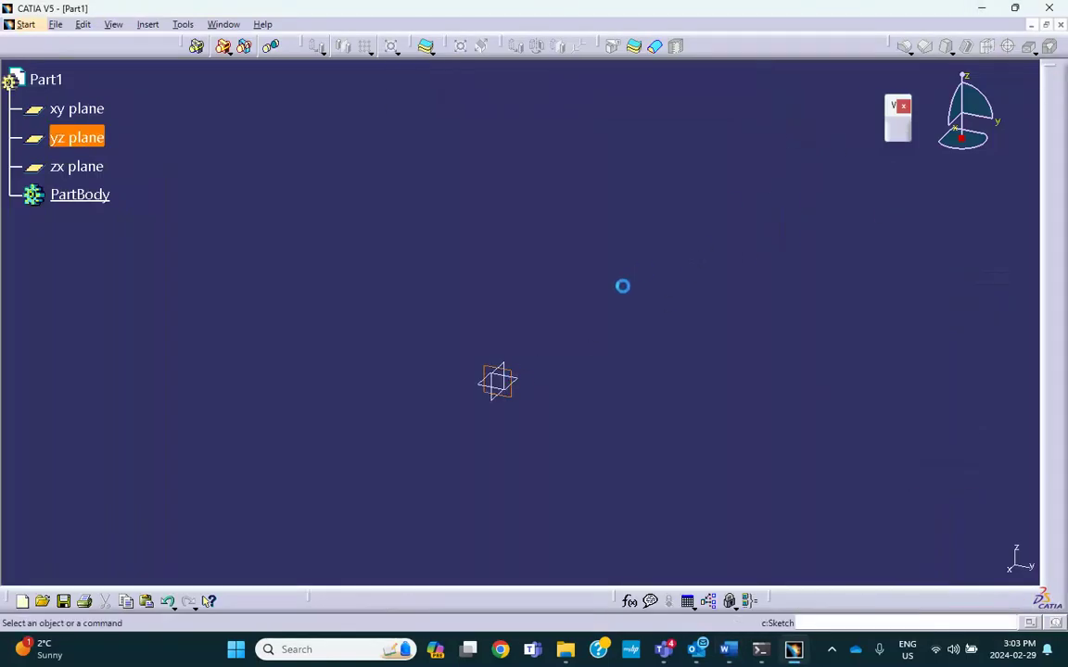
middle_click_drag(624, 238, 540, 363)
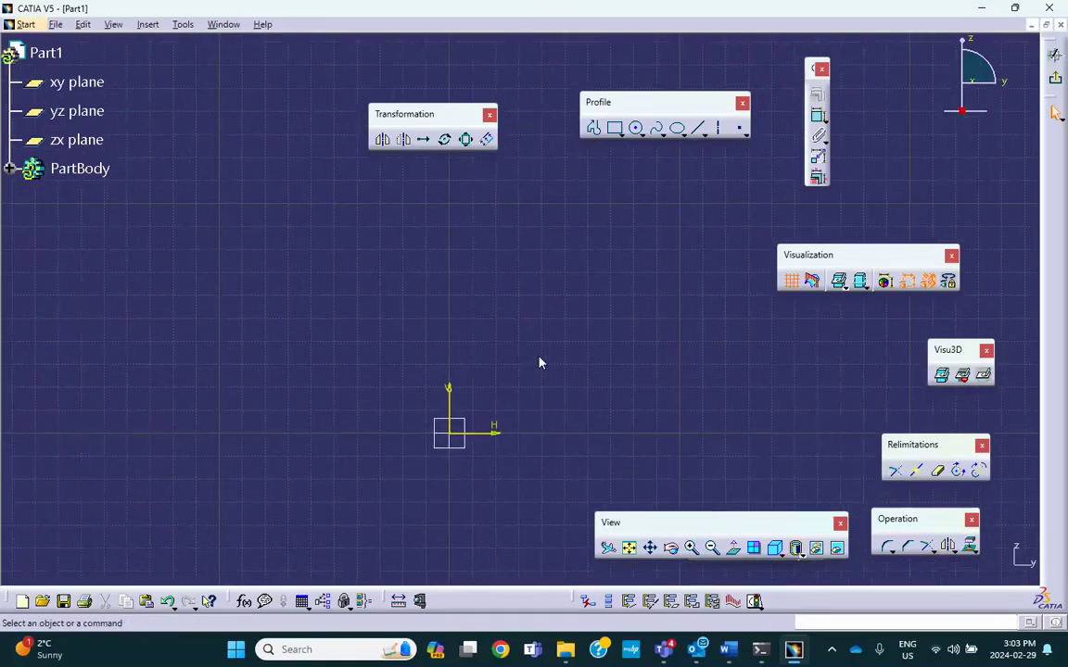
left_click(731, 647)
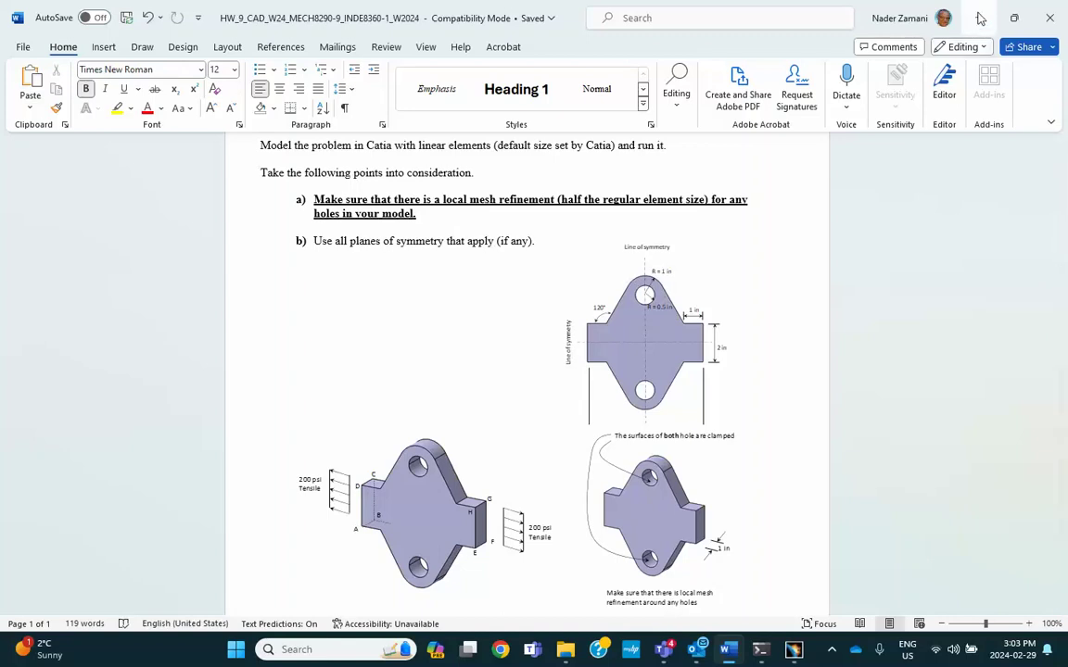
key("alt+Tab")
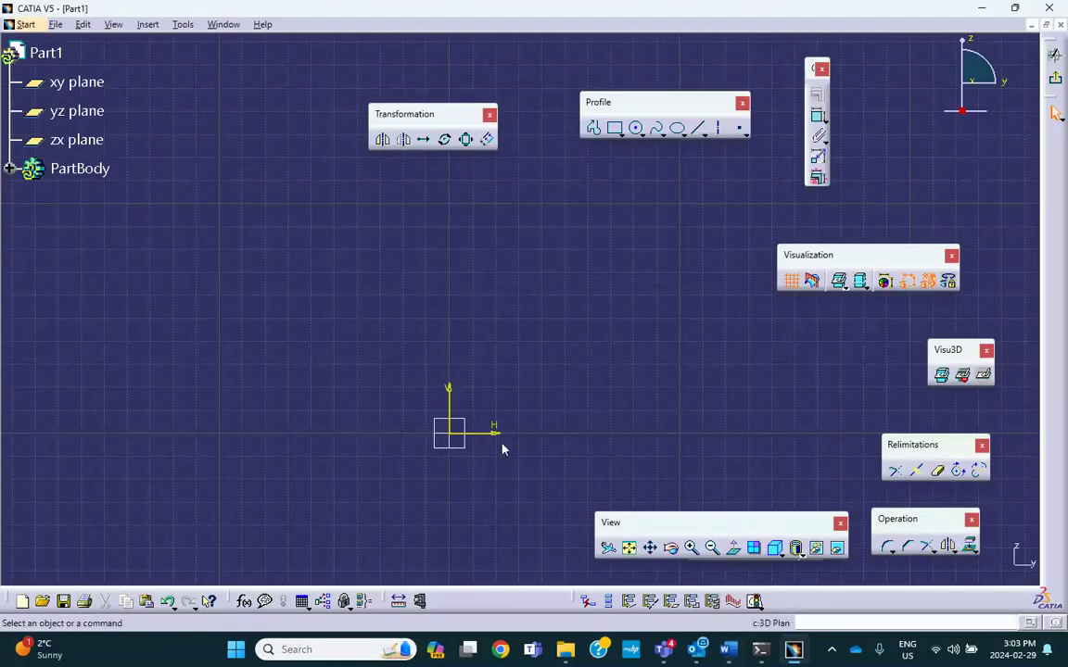
left_click(593, 127)
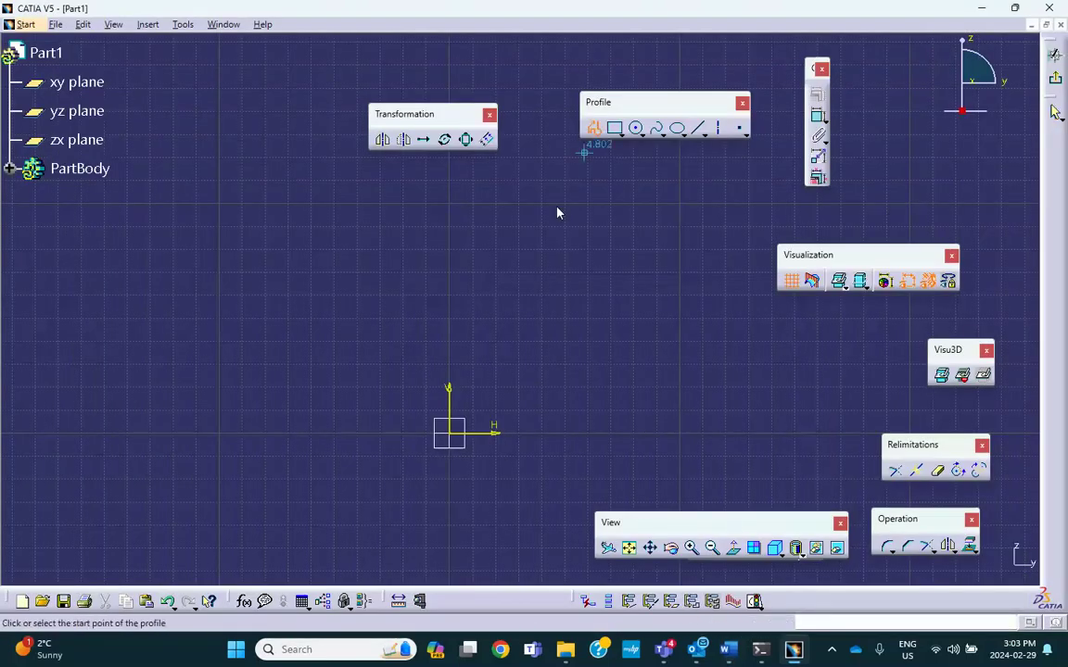
Draw a closed outline from the origin: three straight edges, a slanted edge and a tangent top arc
left_click(451, 434)
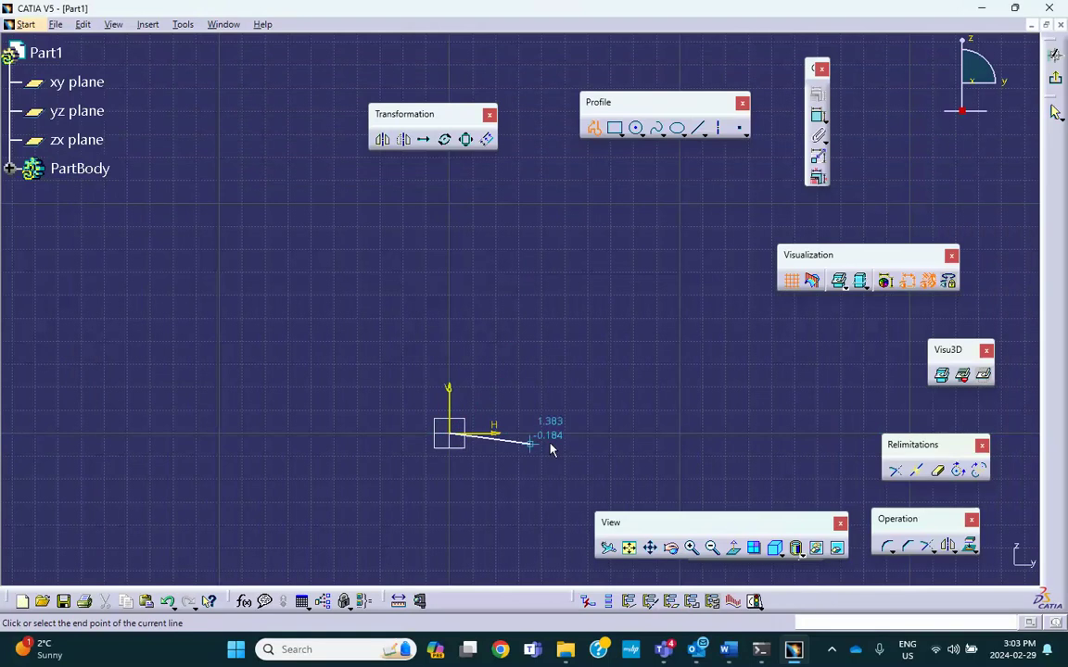
left_click(620, 433)
left_click(620, 370)
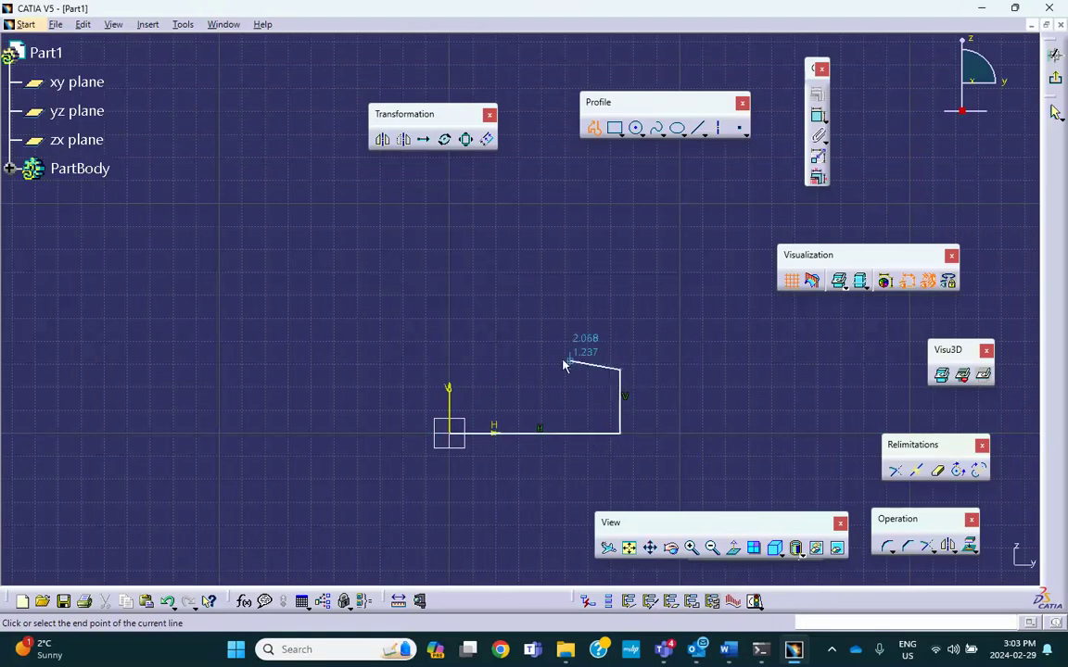
left_click(562, 369)
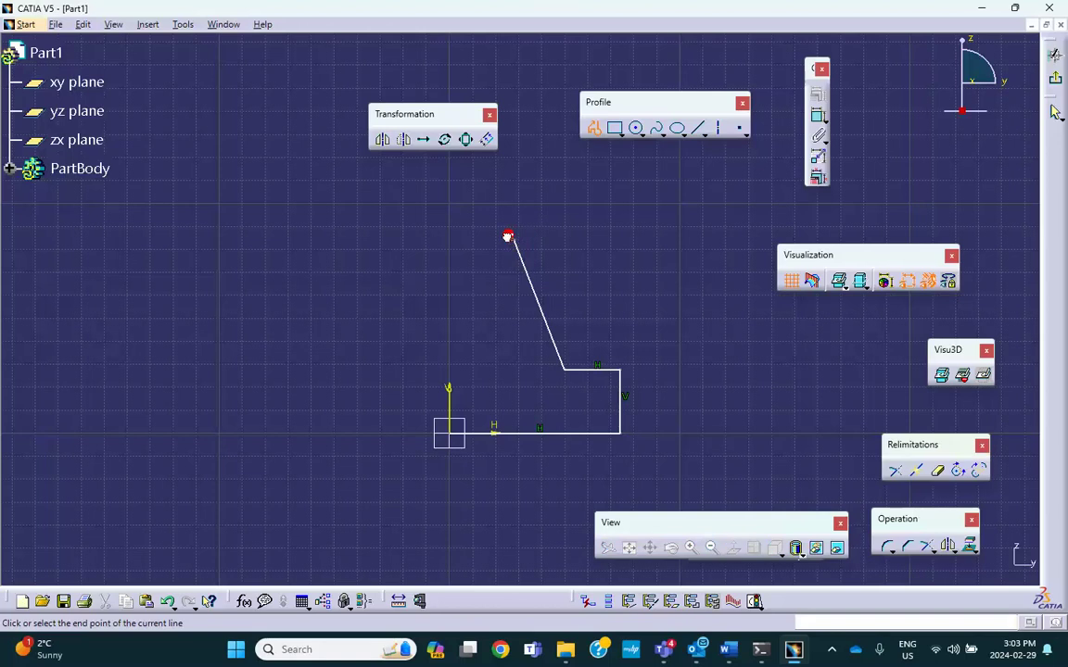
left_click_drag(508, 236, 449, 199)
left_click(450, 197)
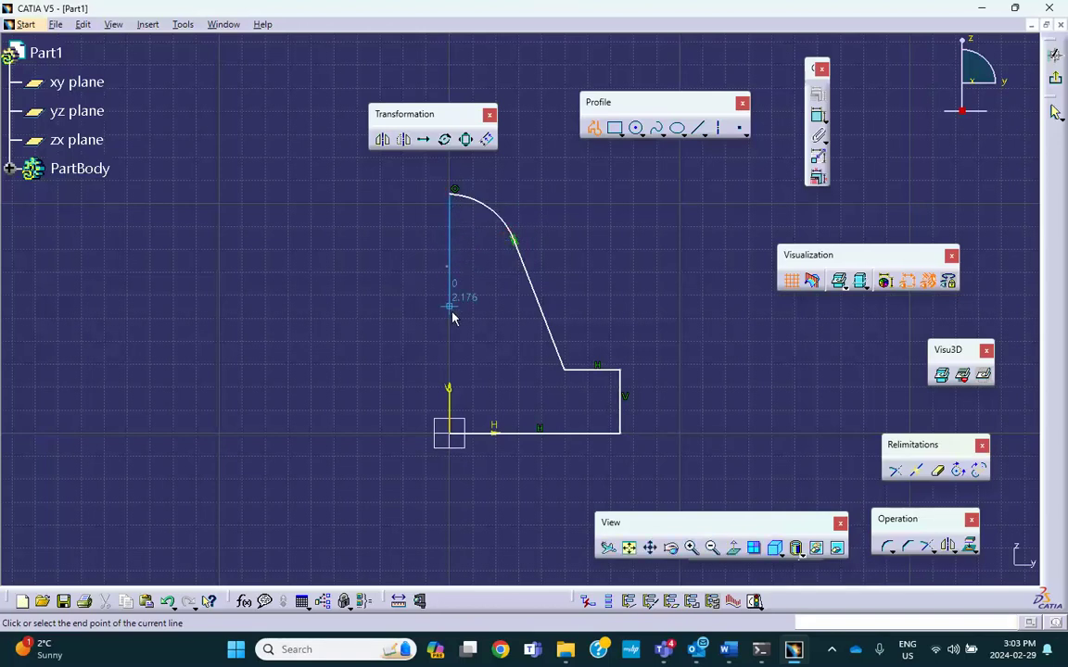
left_click(448, 432)
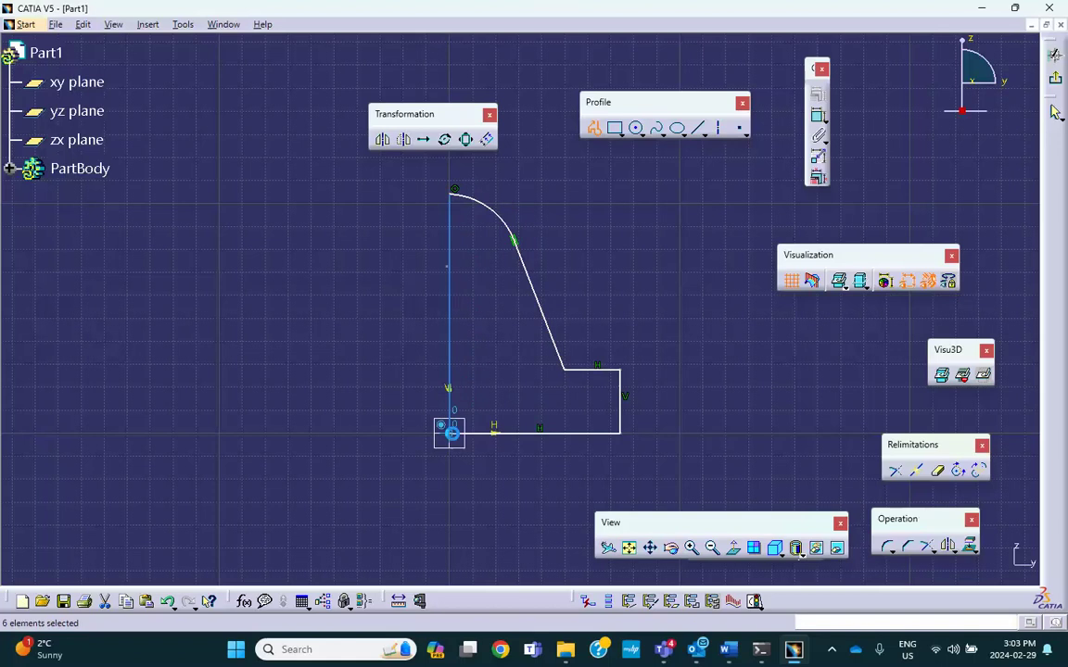
left_click(589, 338)
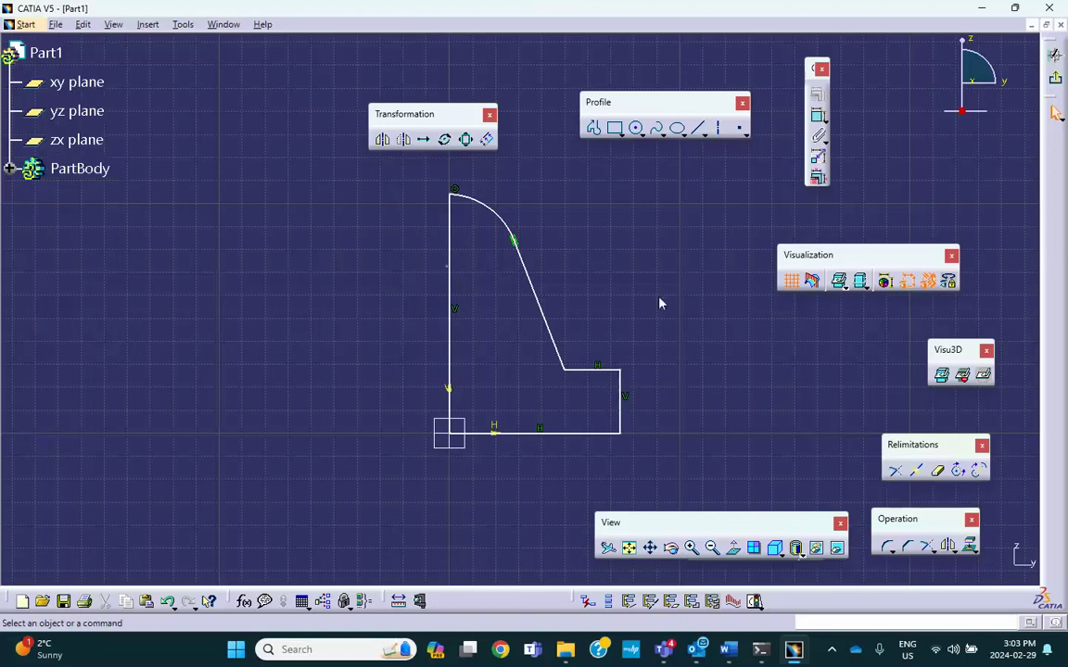
left_click(454, 274)
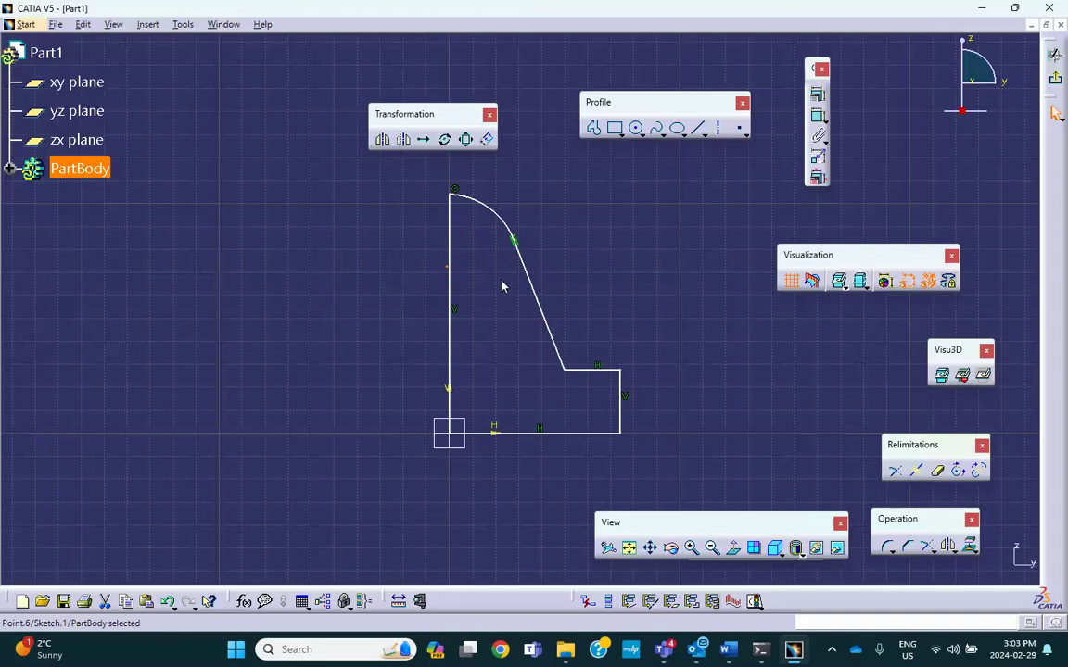
Constrain Point.6 to lie on the outline's left vertical edge with a Coincidence constraint
left_click(450, 396)
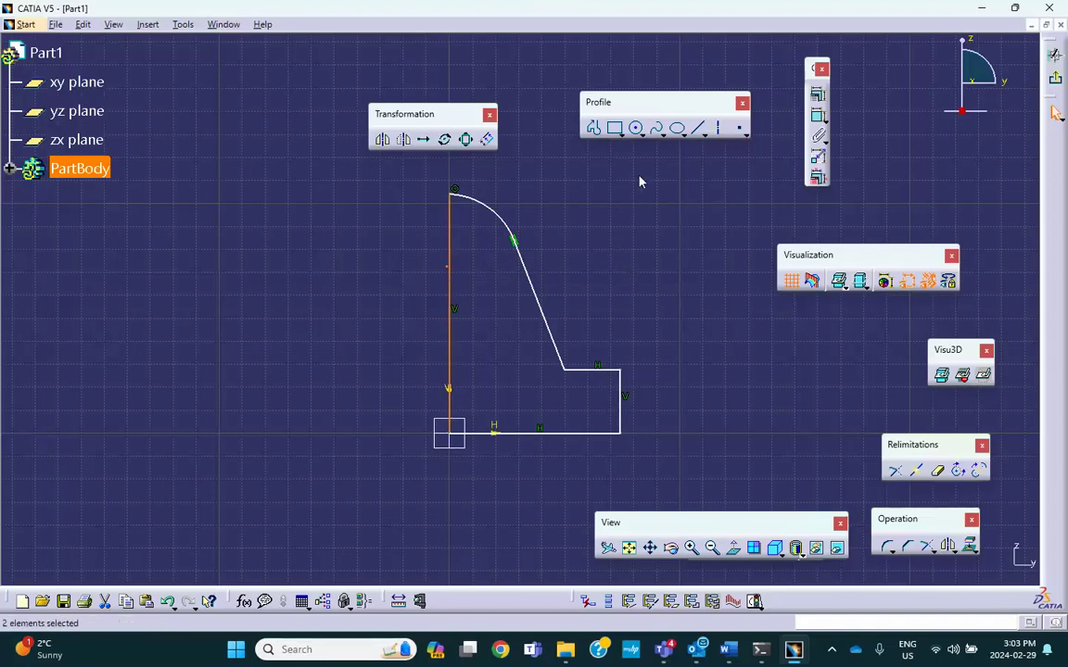
left_click(818, 100)
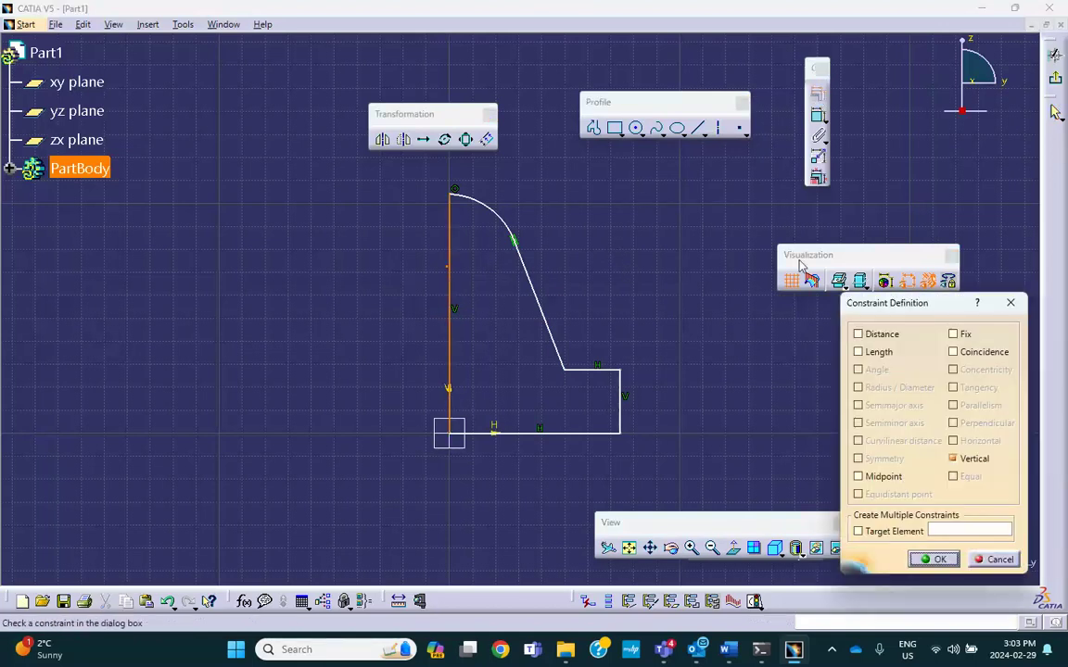
left_click(954, 353)
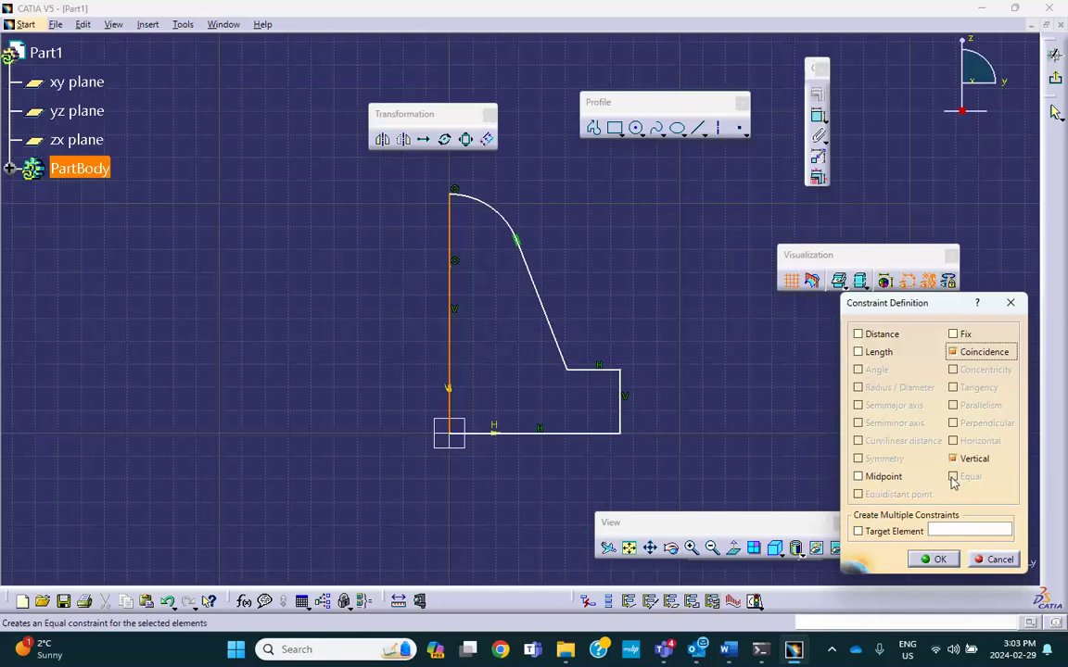
left_click(932, 559)
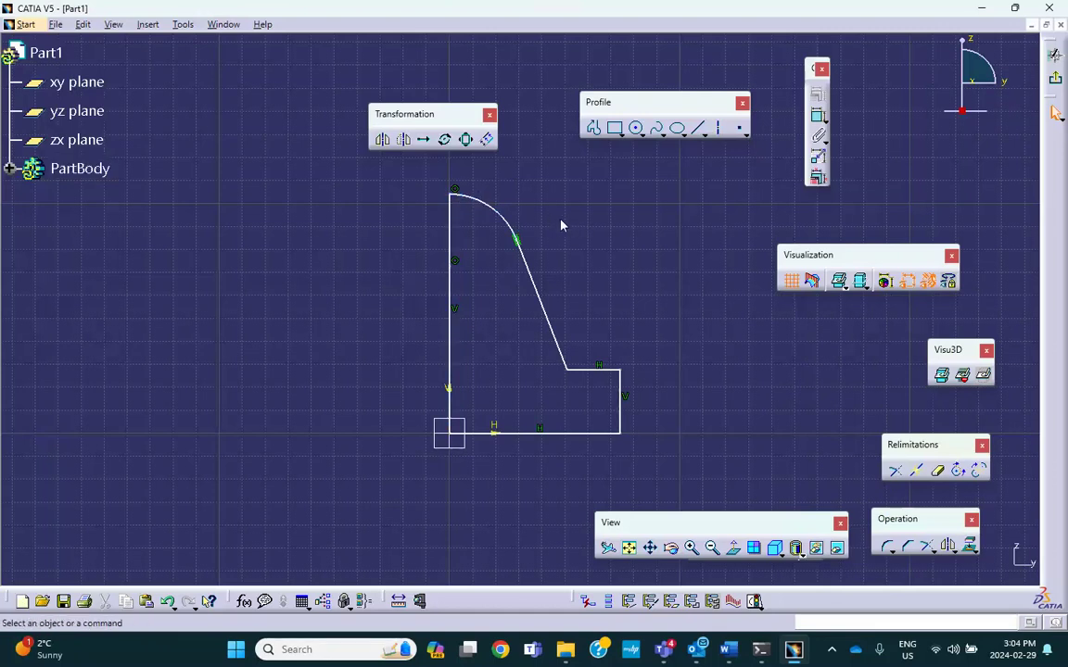
Draw a temporary horizontal line across the top of the arc
left_click(701, 135)
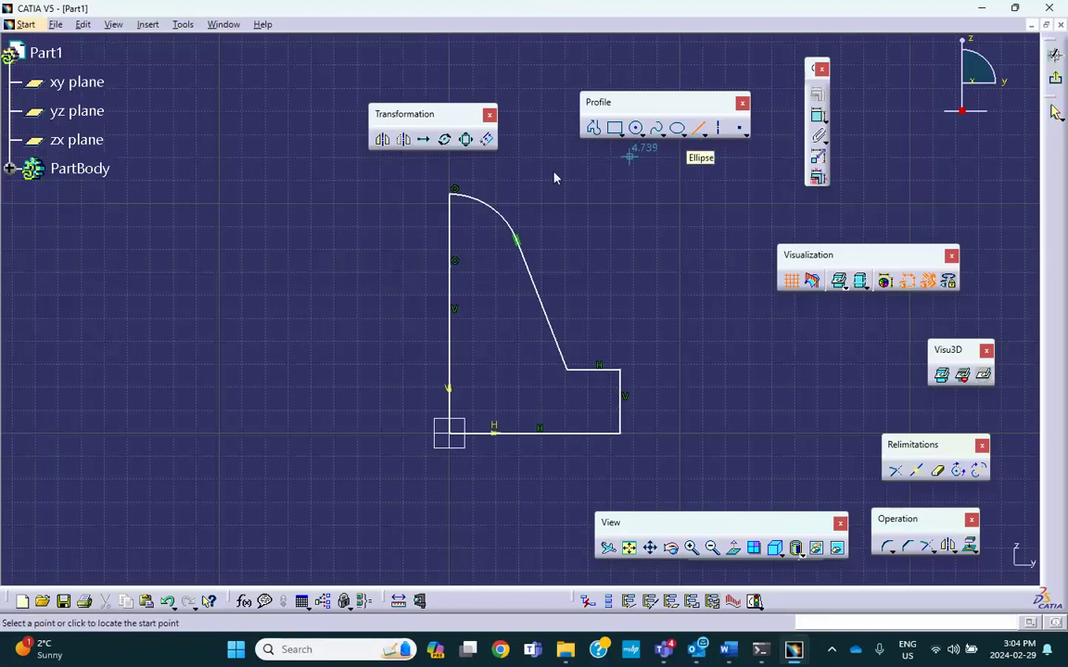
left_click(399, 194)
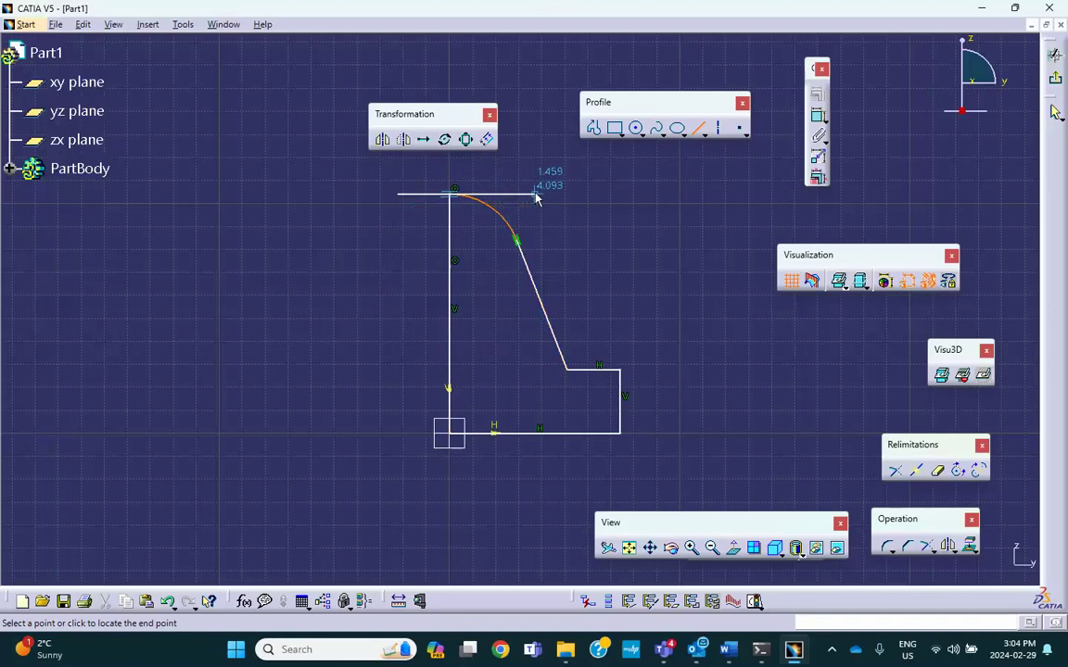
left_click(537, 196)
left_click(485, 196)
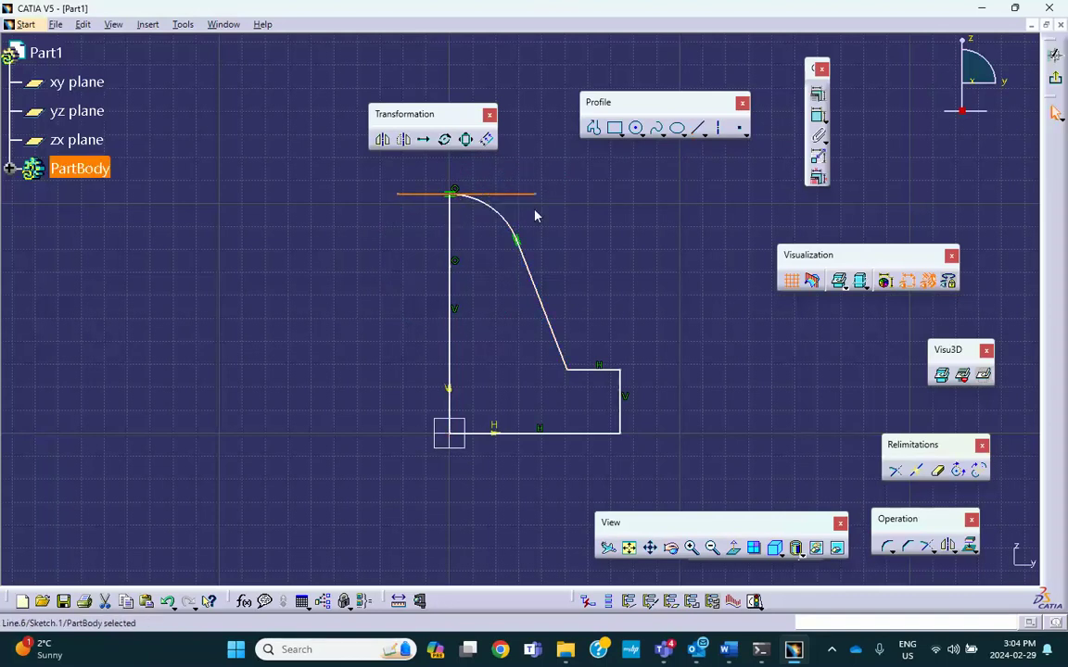
left_click(572, 221)
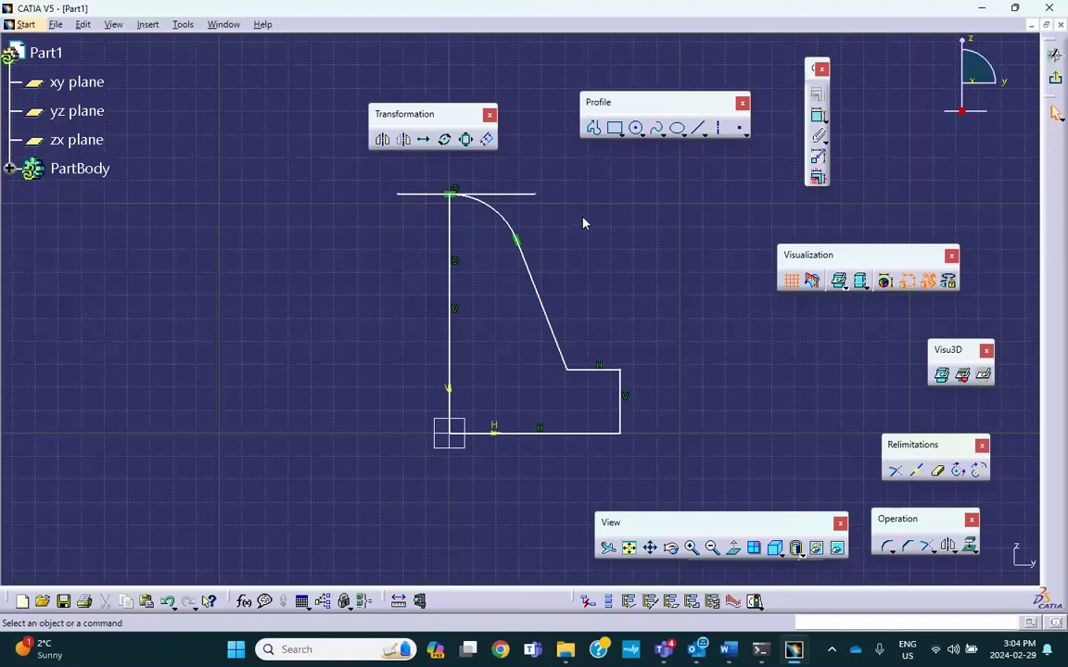
Make the top arc tangent to the horizontal line, then delete the line
left_click(501, 217)
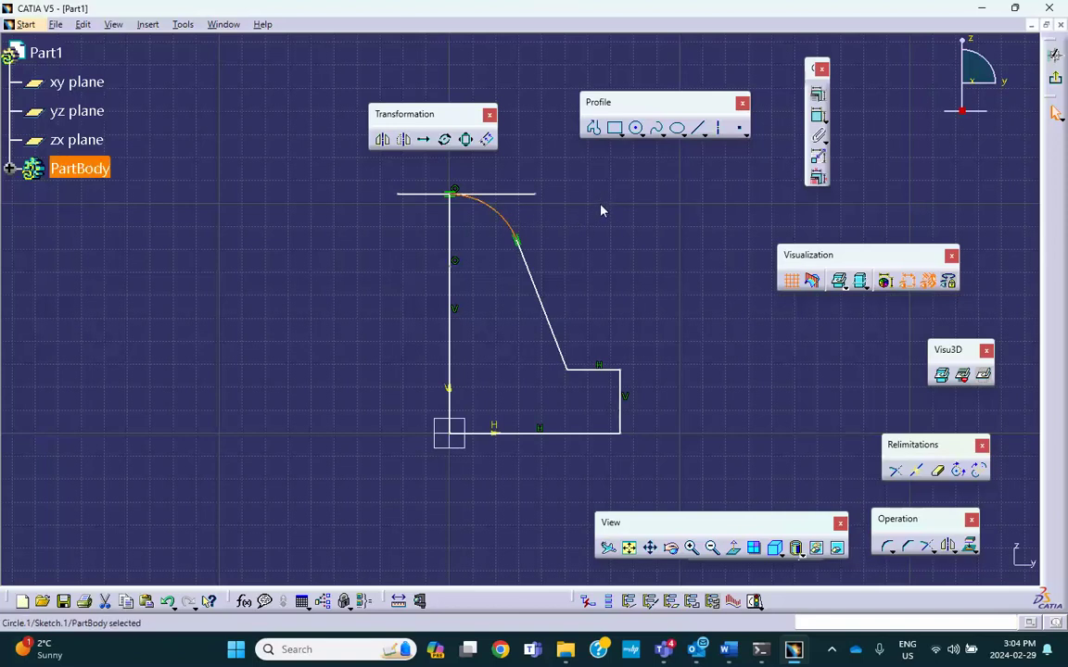
left_click(521, 193, "ctrl")
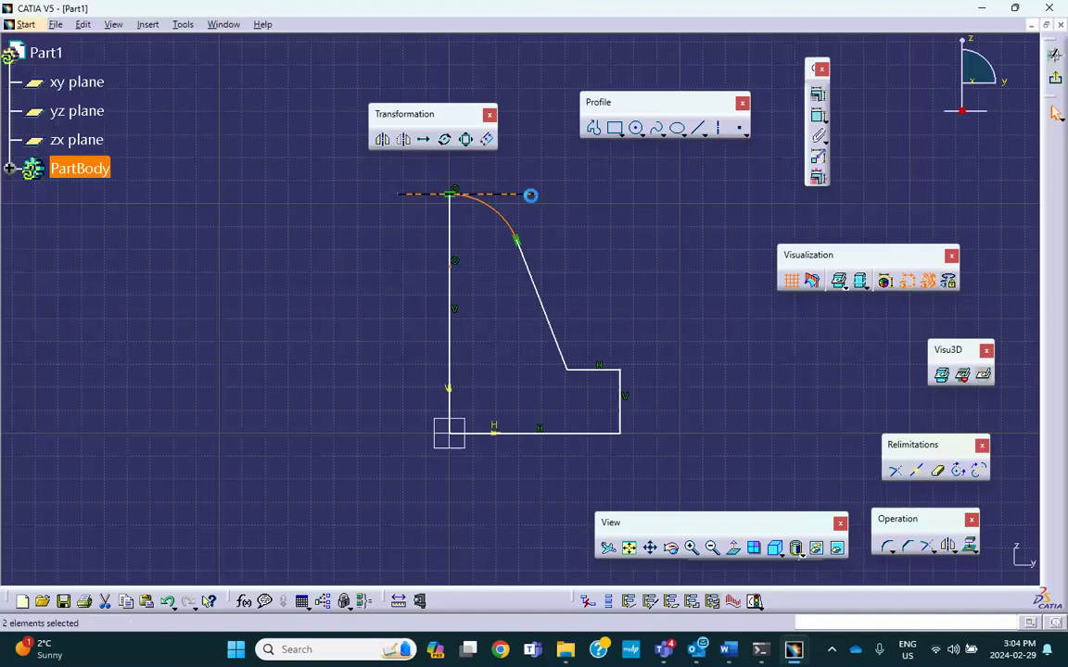
left_click(817, 93)
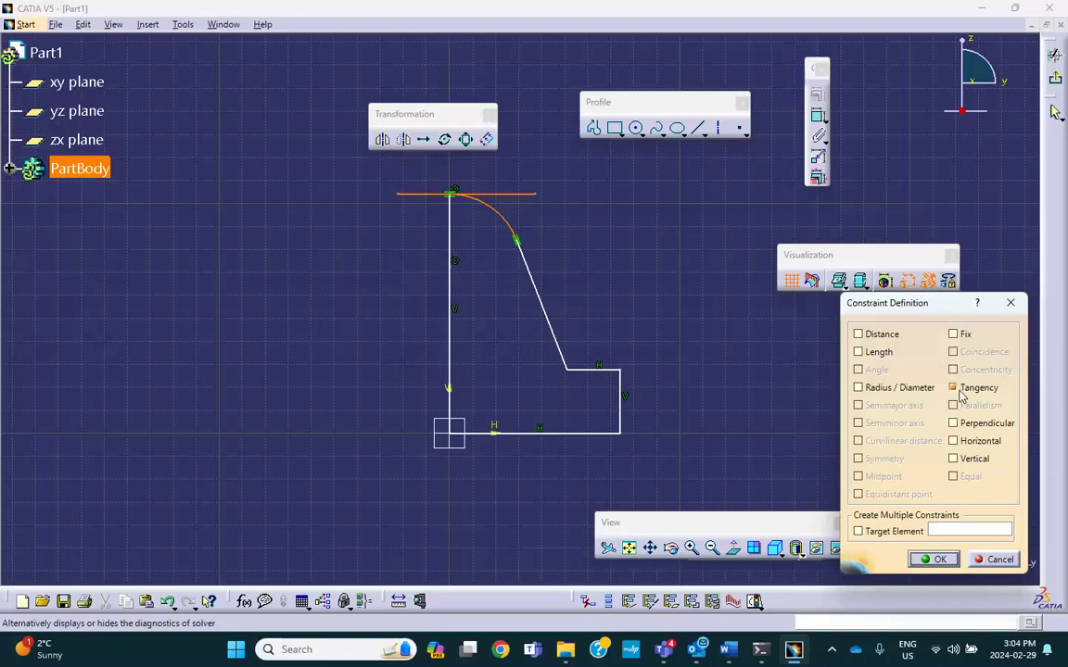
left_click(934, 560)
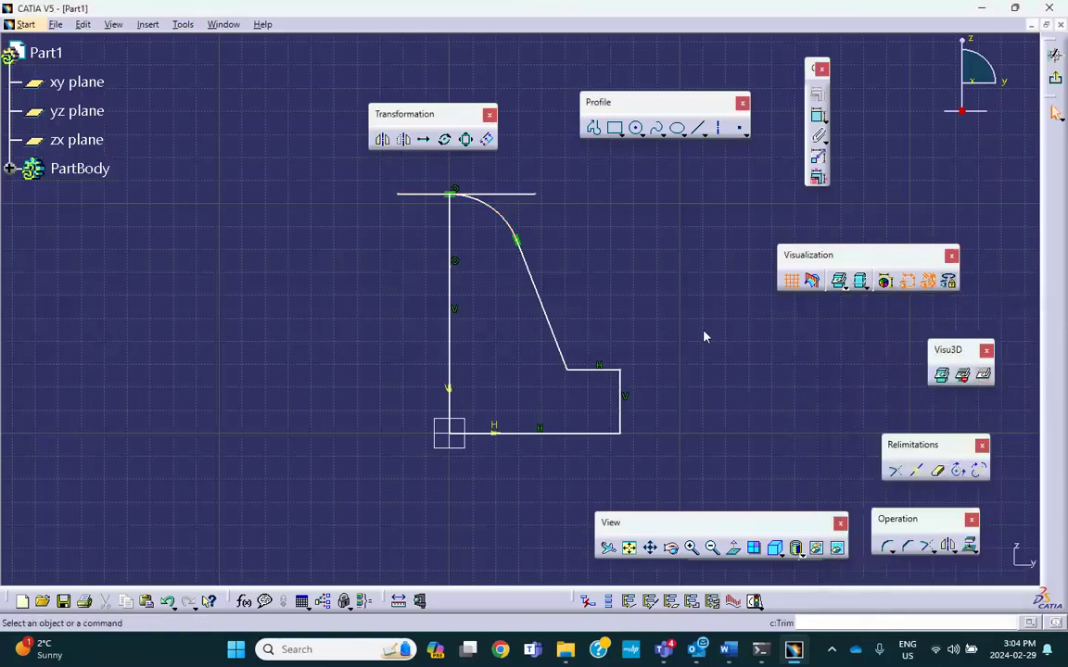
left_click(522, 195)
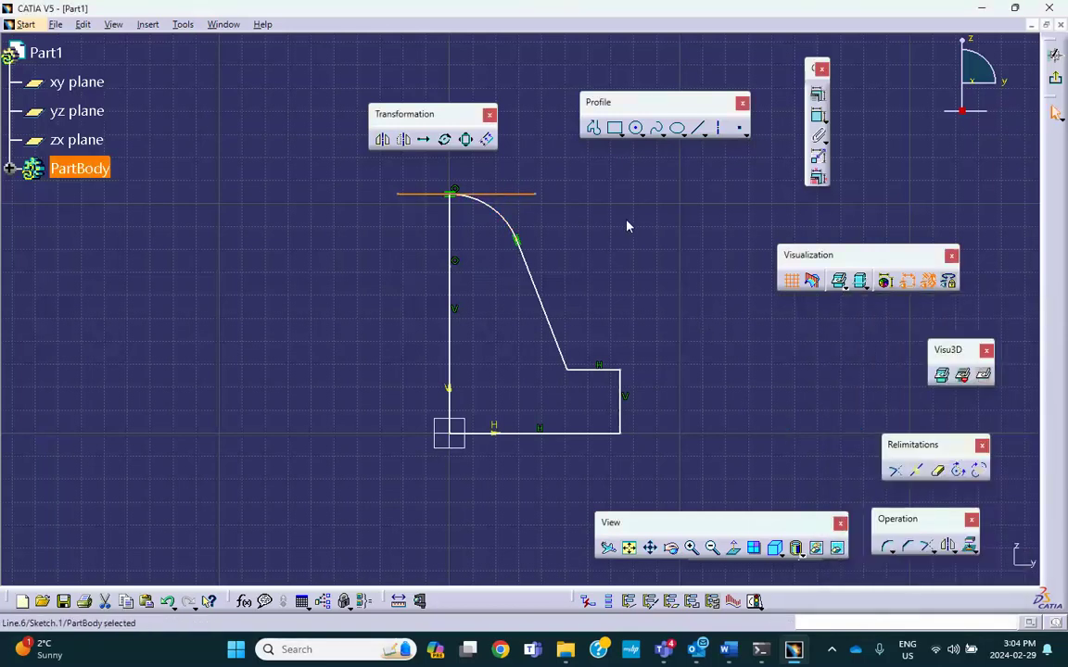
key("Delete")
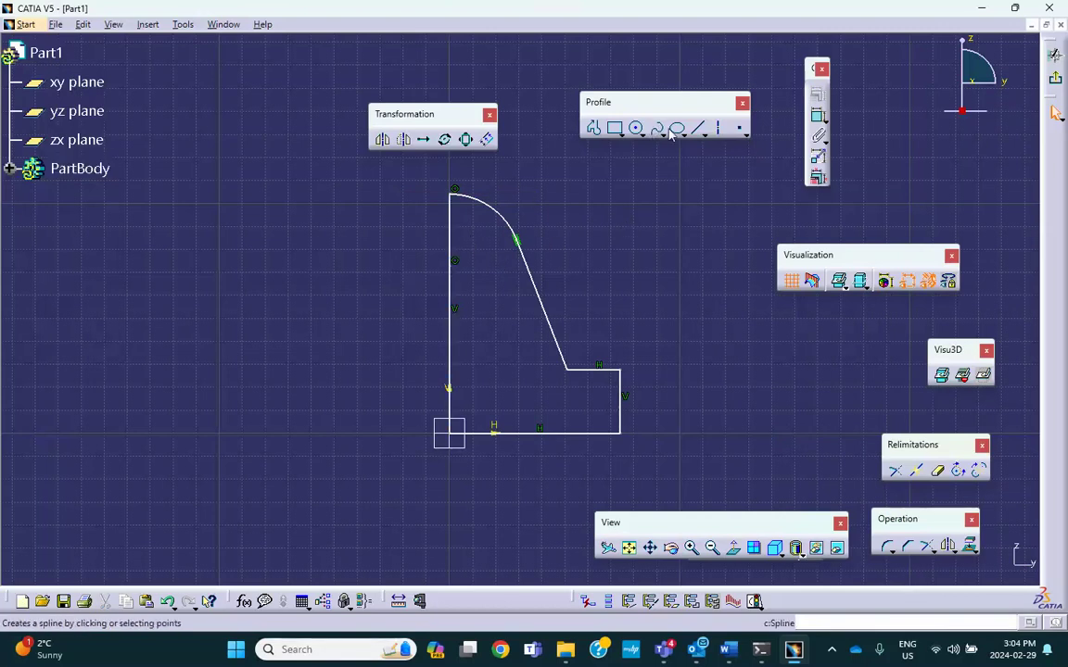
Draw a centred semicircular arc on the left vertical edge
left_click(641, 134)
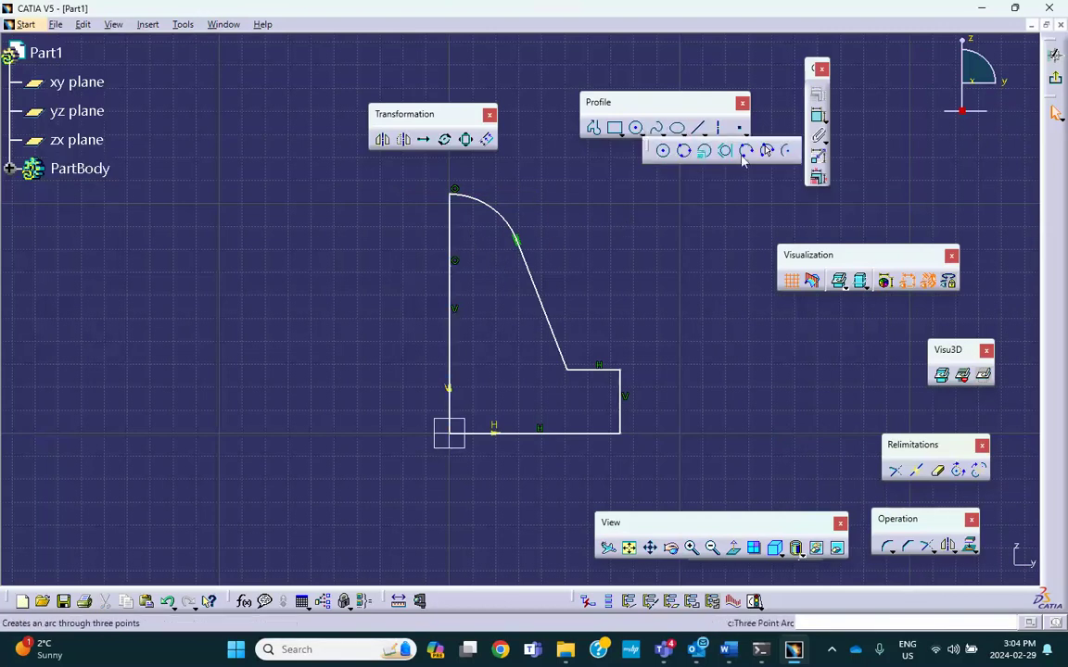
left_click(785, 150)
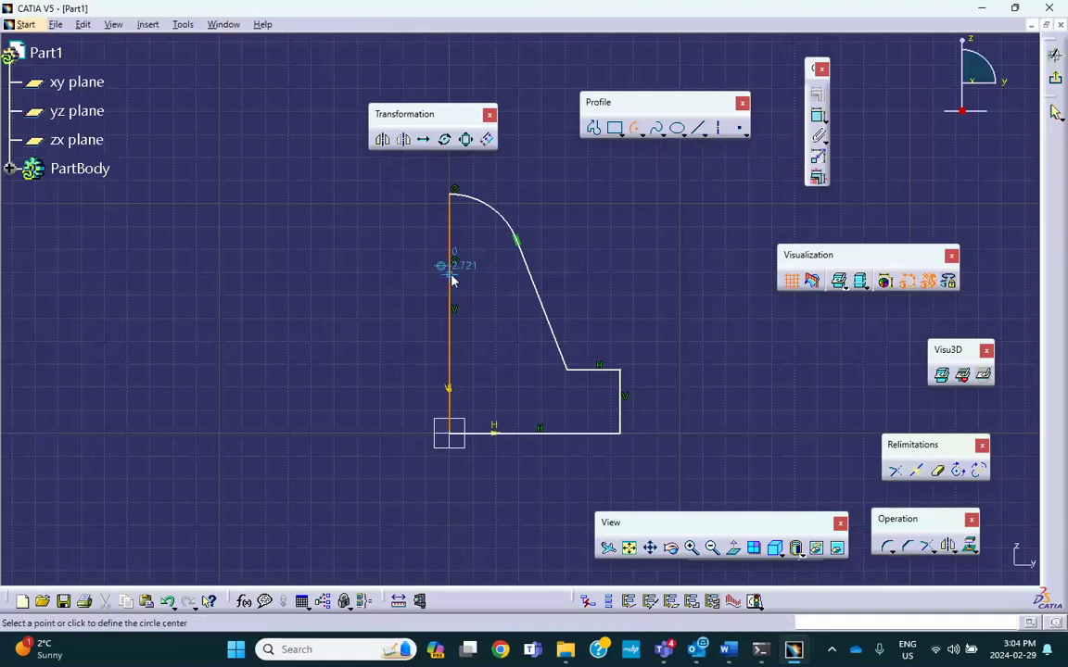
left_click(449, 274)
left_click(453, 247)
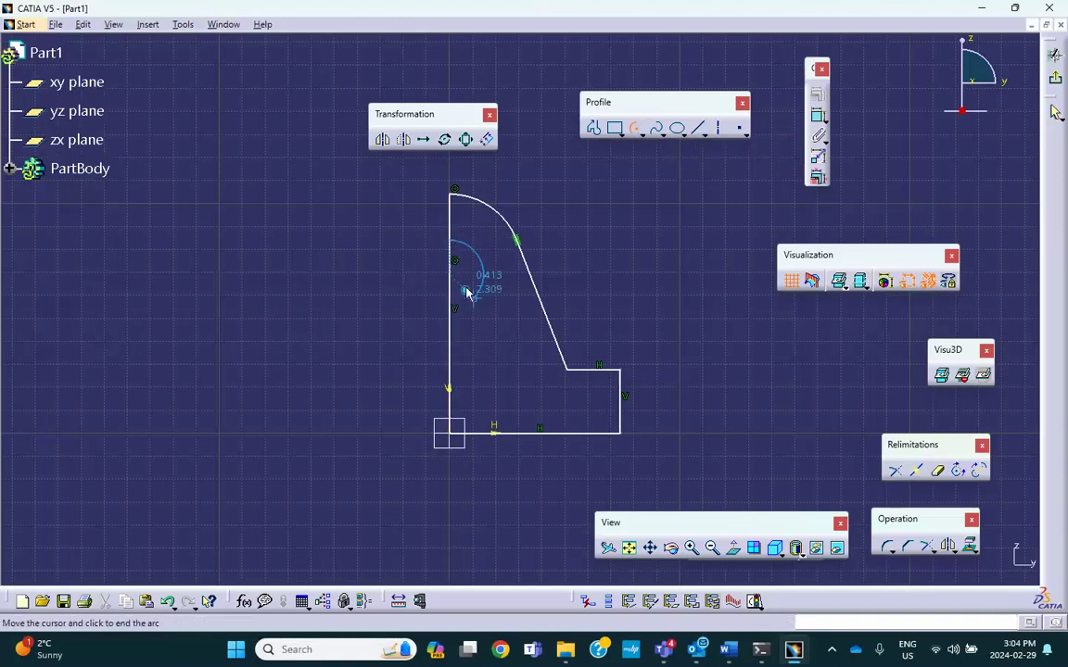
left_click(451, 306)
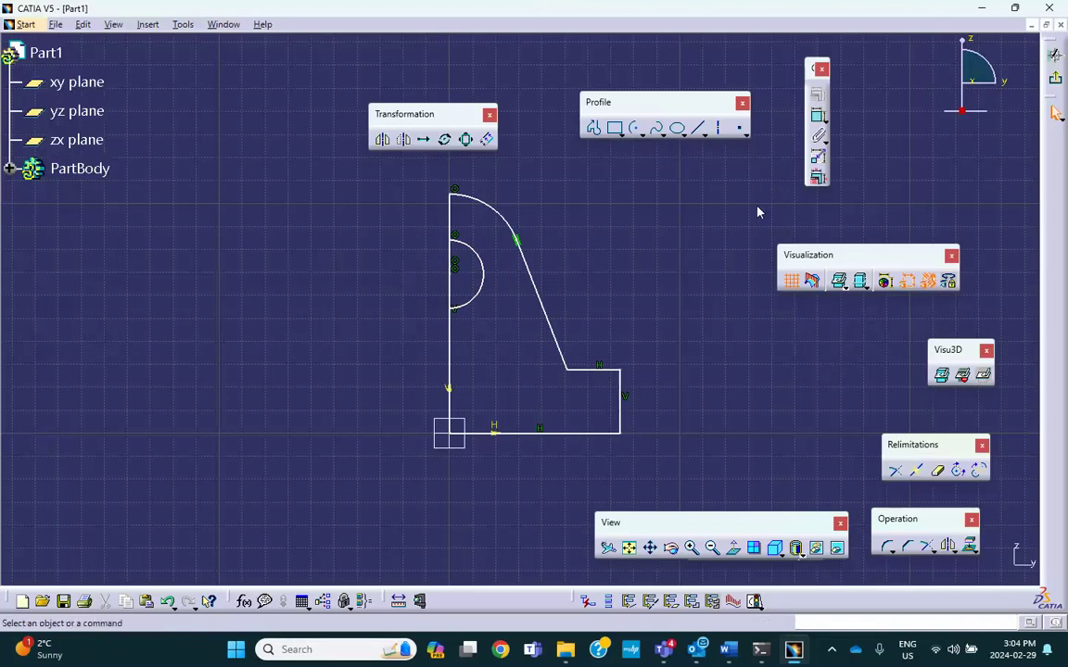
Quick Trim the edge segment inside the semicircle, then trim the arc away
left_click(937, 469)
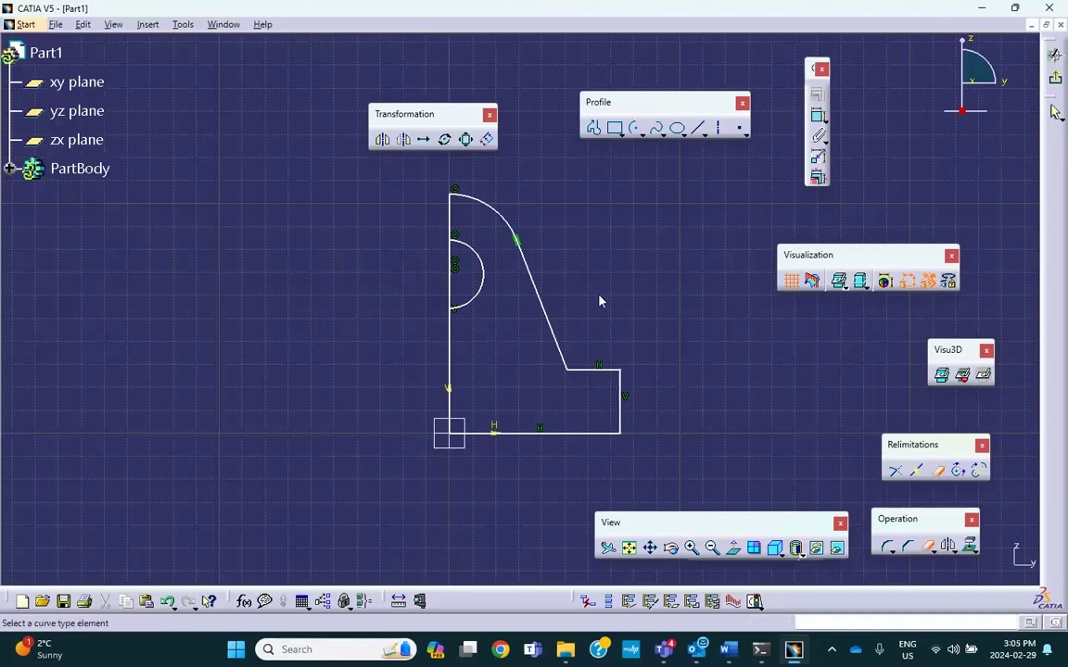
left_click(450, 282)
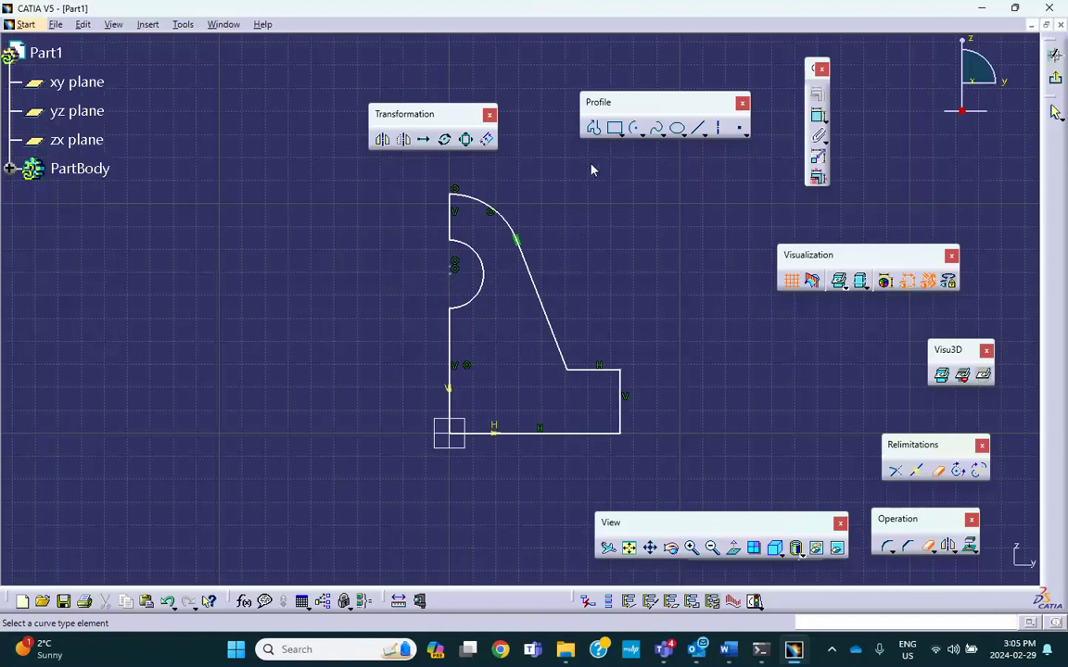
left_click(475, 255)
Draw a semicircular notch arc across the left-edge gap and select its lower endpoint with the edge's end point
left_click(632, 128)
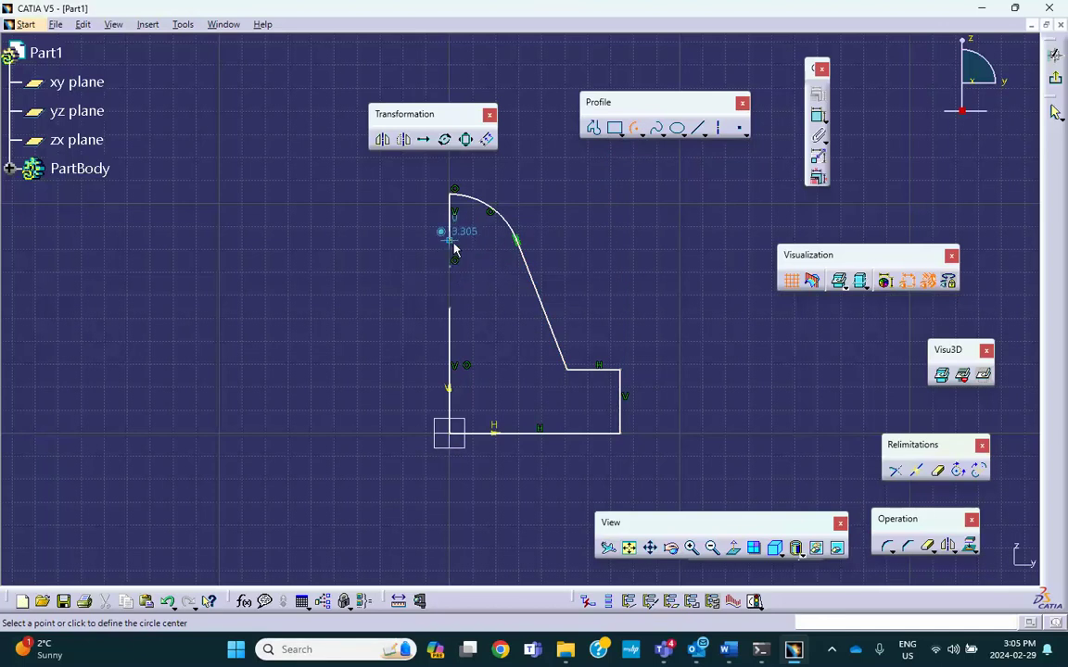
left_click(450, 265)
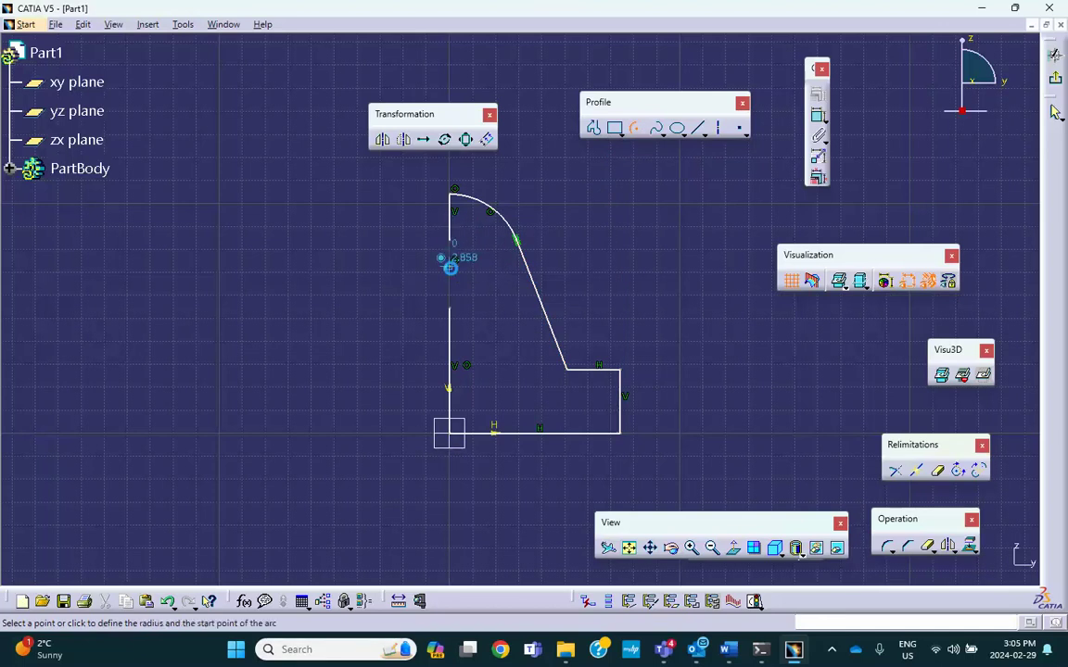
left_click(450, 243)
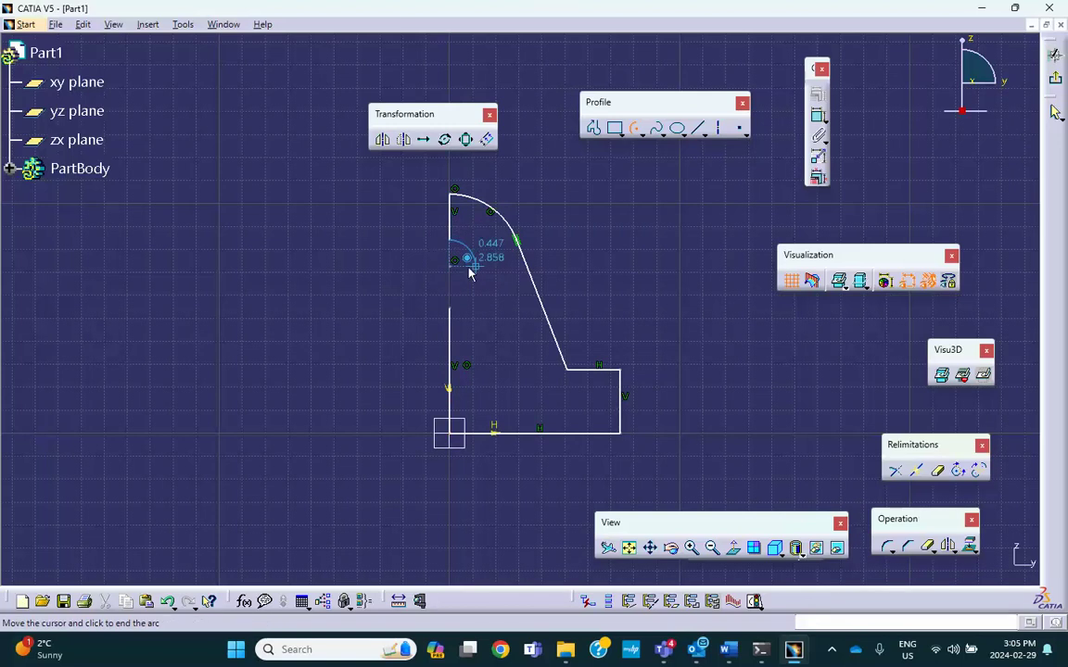
left_click(450, 291)
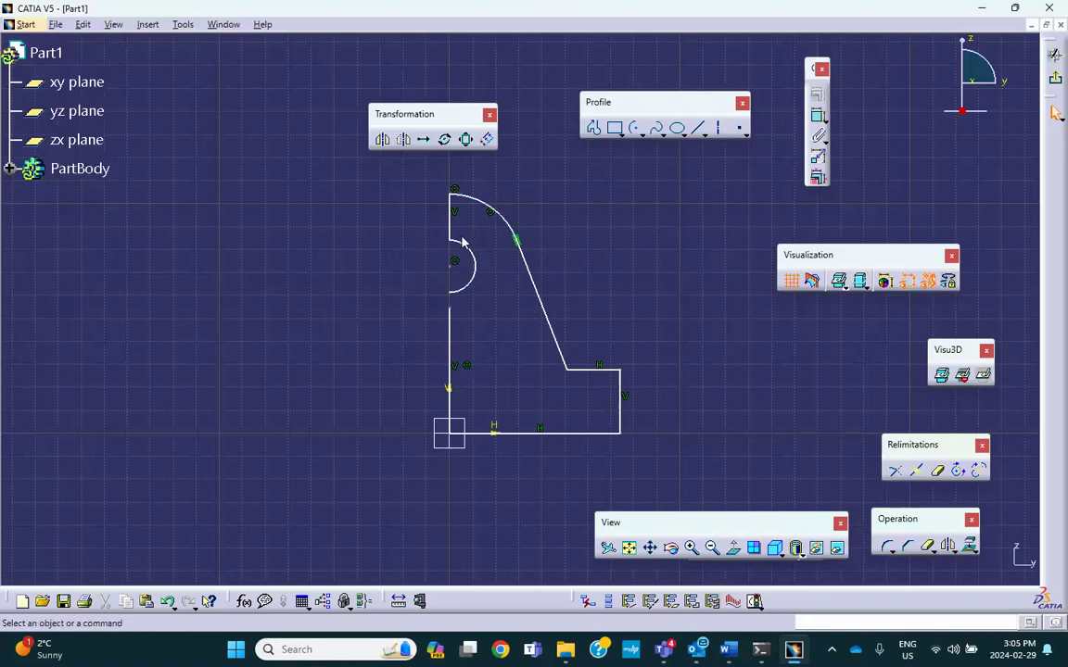
left_click(457, 316)
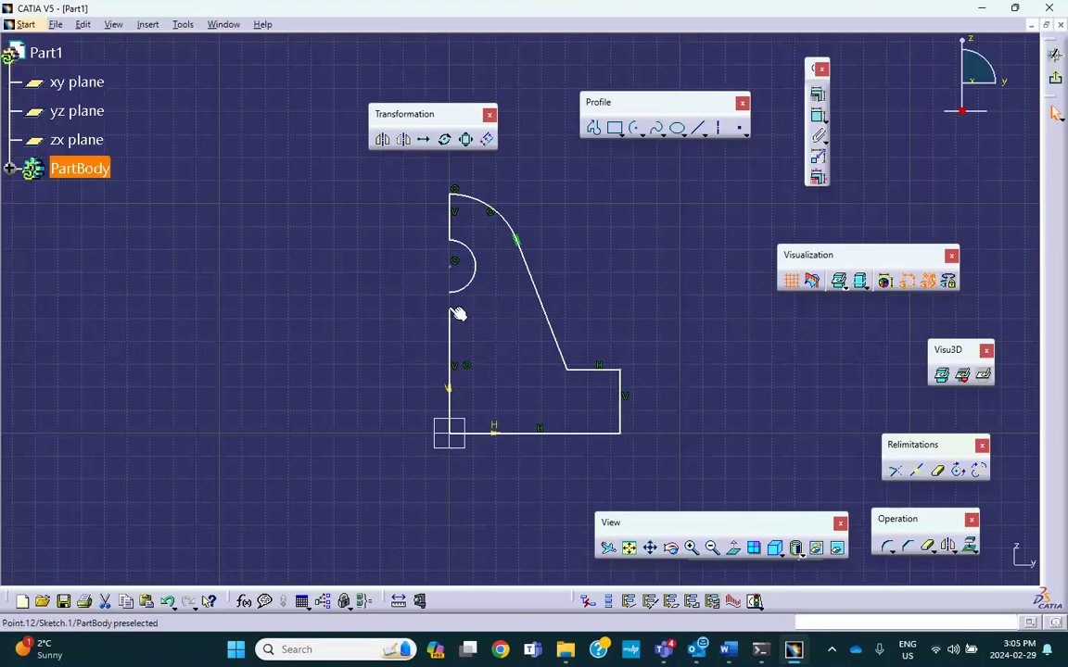
left_click(452, 294, "ctrl")
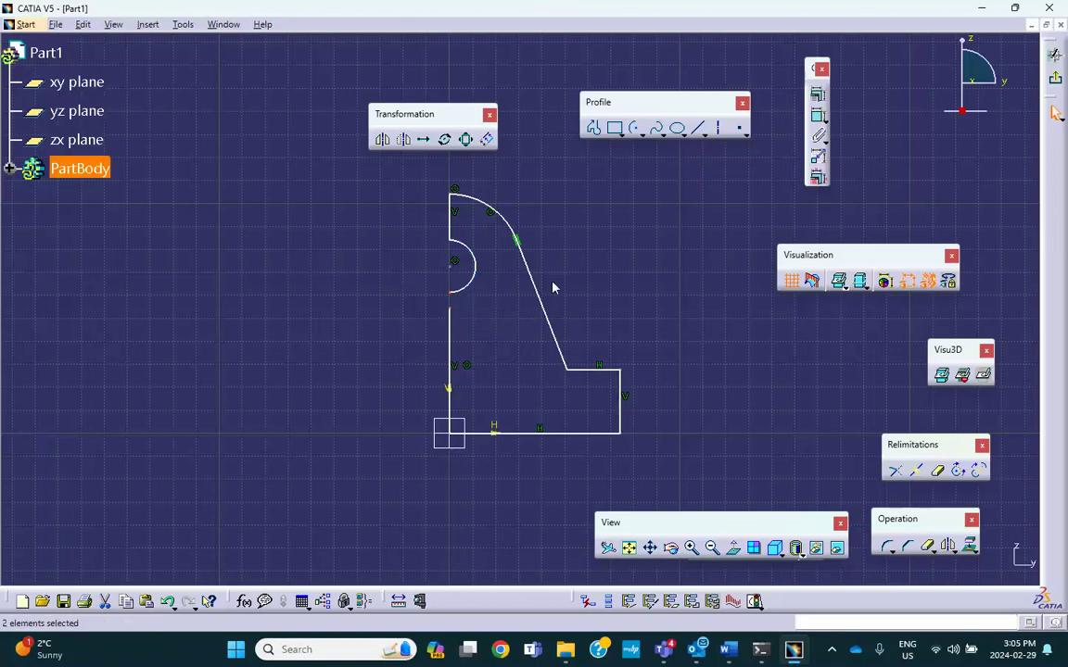
Make the arc's lower end coincident with the edge piece and add the R 0.72 radius dimension
left_click(817, 94)
left_click(951, 352)
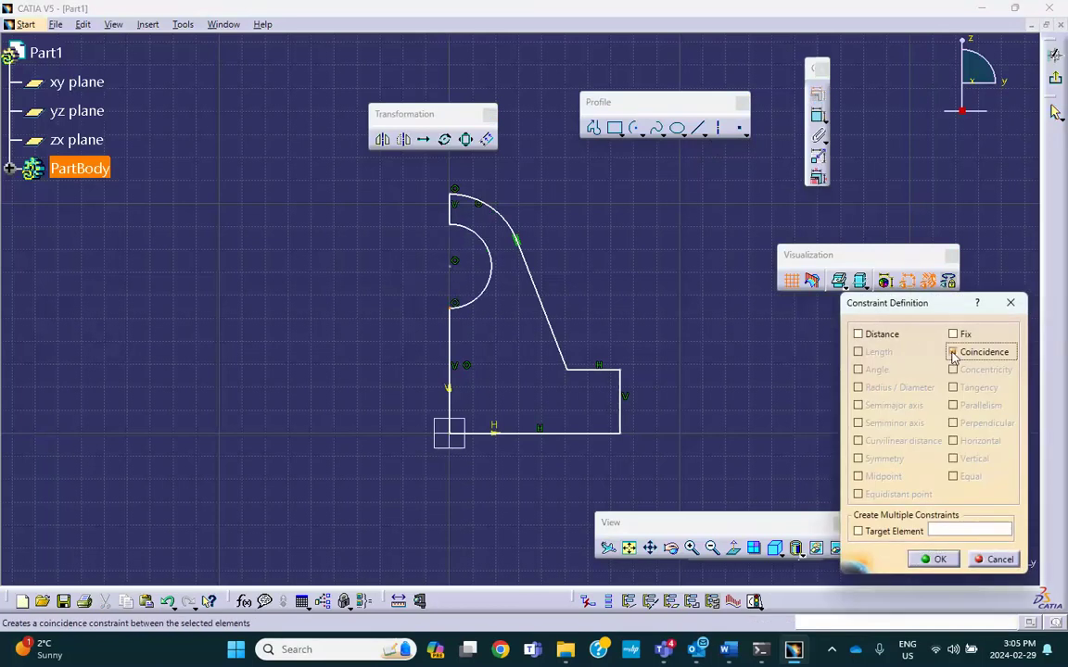
left_click(938, 559)
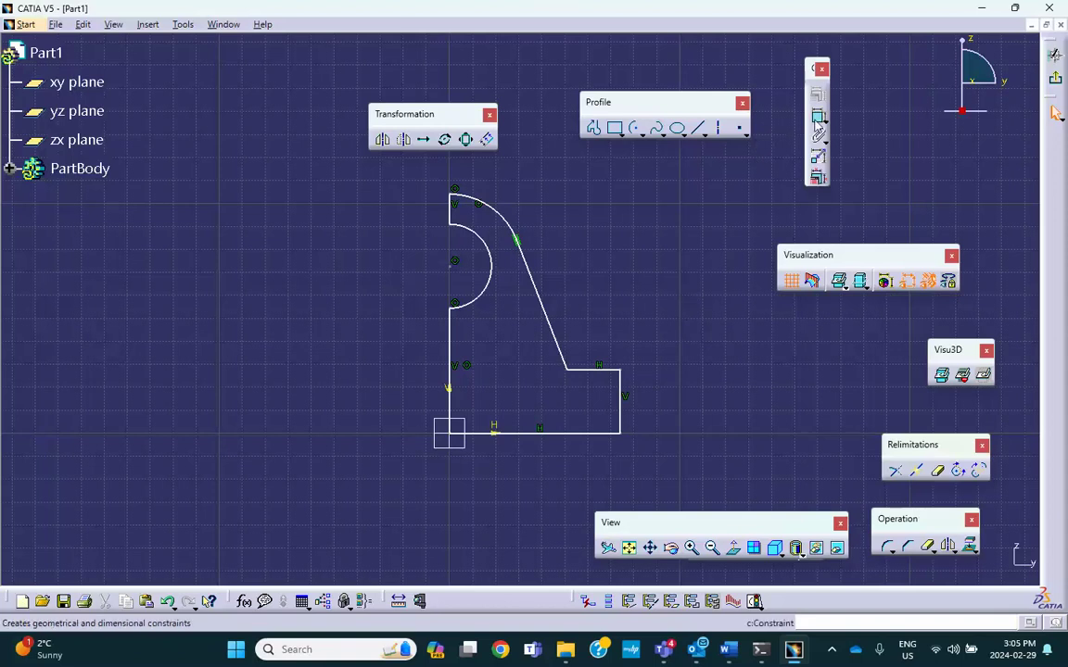
left_click(488, 303)
left_click(507, 297)
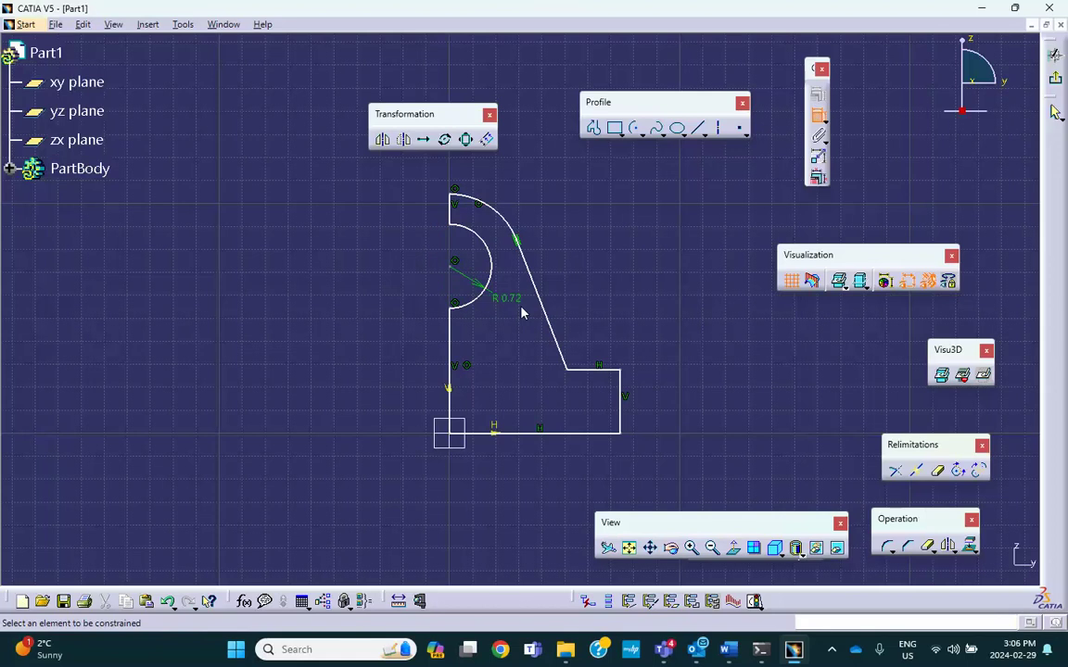
Set the notch radius to 0.5 and dimension the top arc radius as 1
left_click(803, 622)
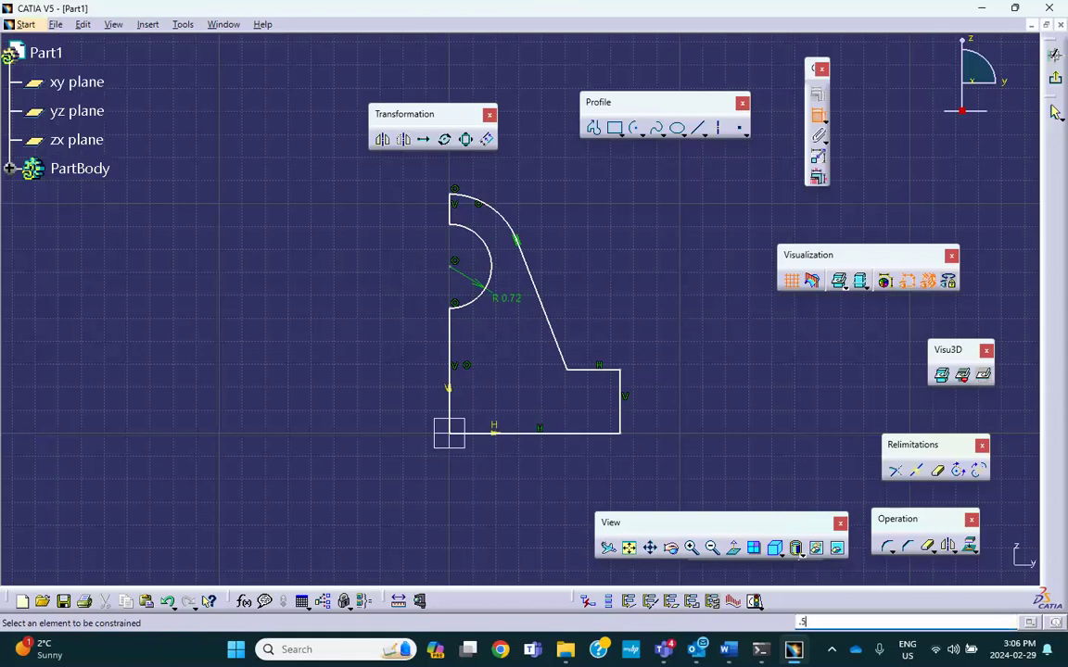
double_click(505, 297)
type(".5")
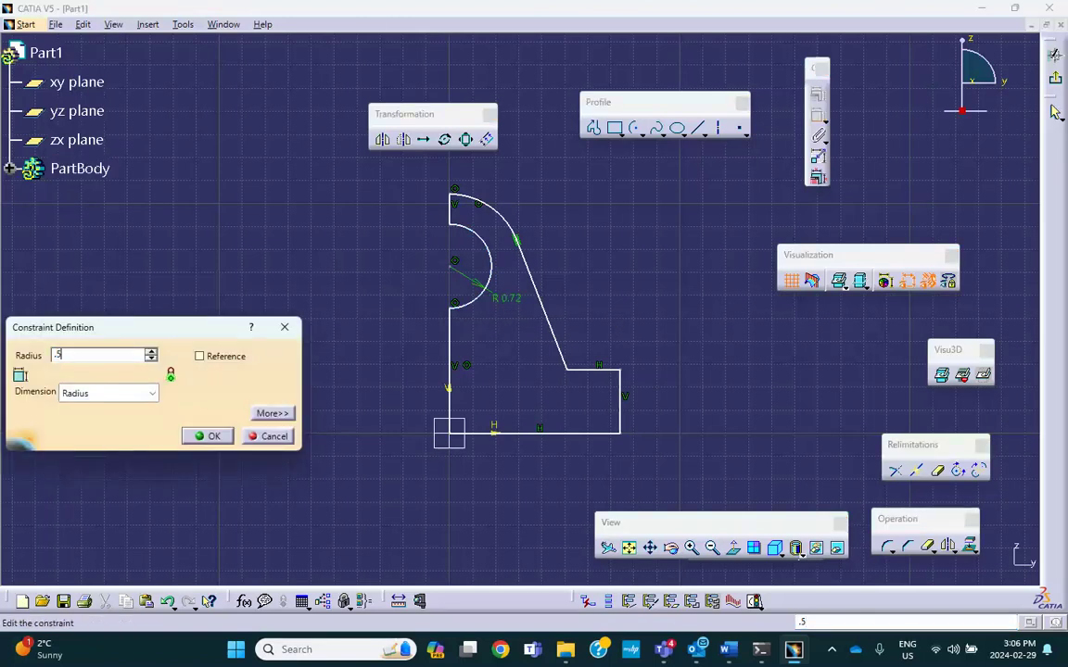
key("Return")
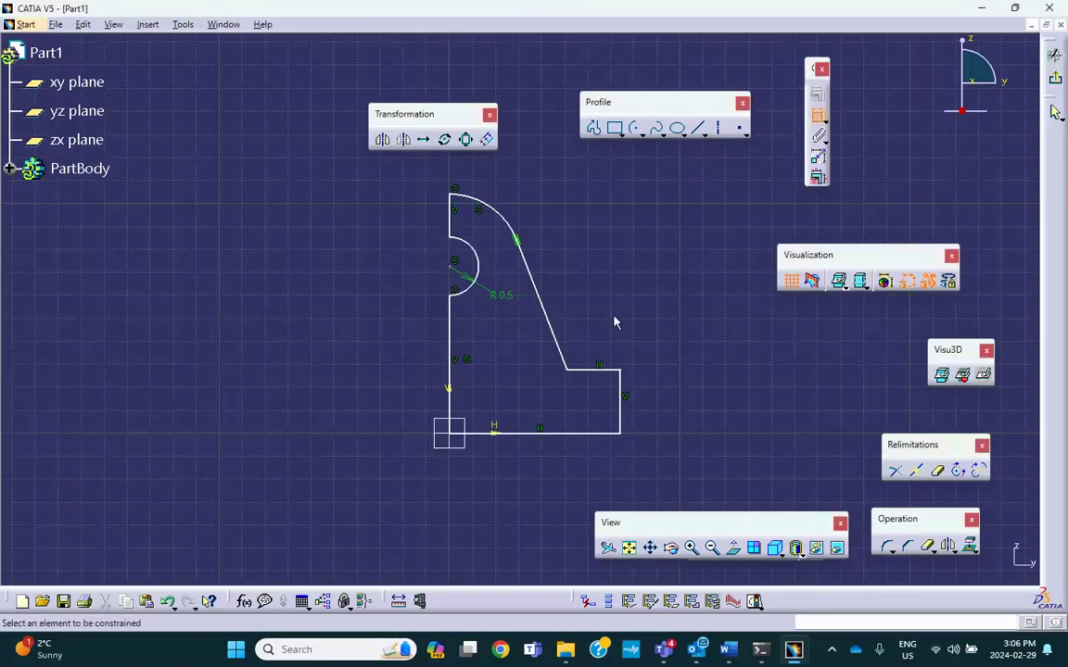
left_click(495, 201)
left_click(519, 181)
double_click(521, 178)
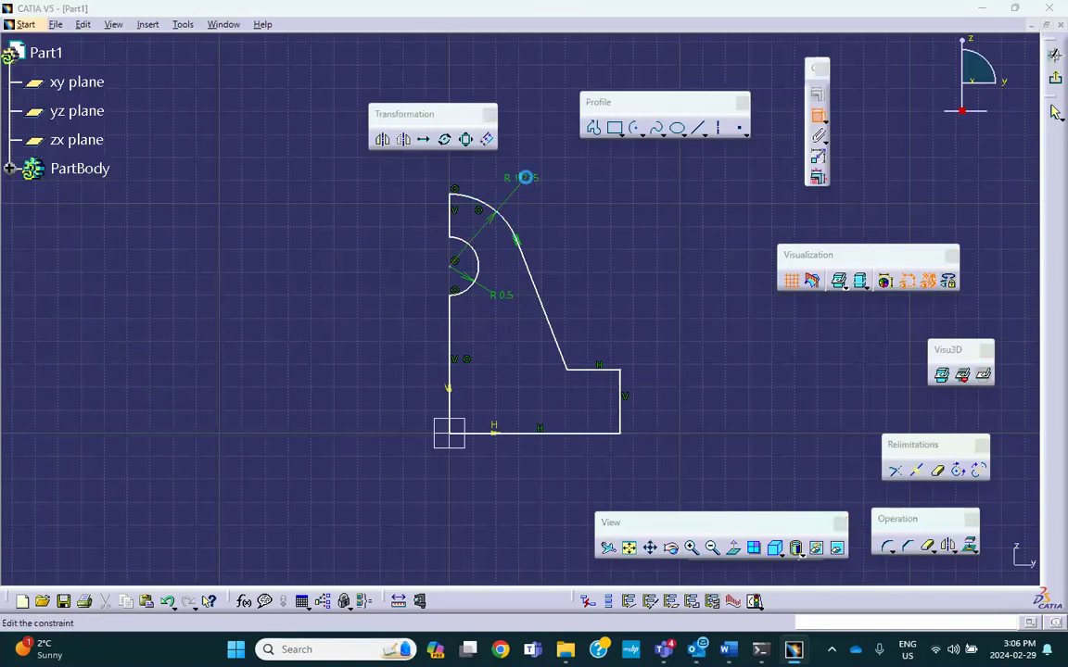
type("1")
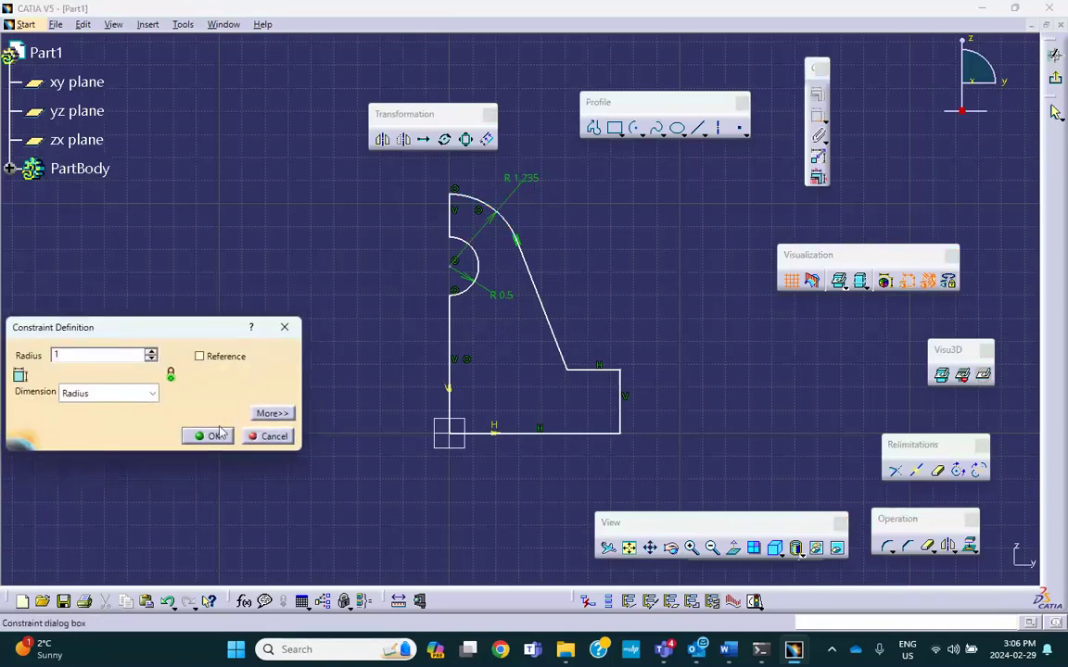
key("Return")
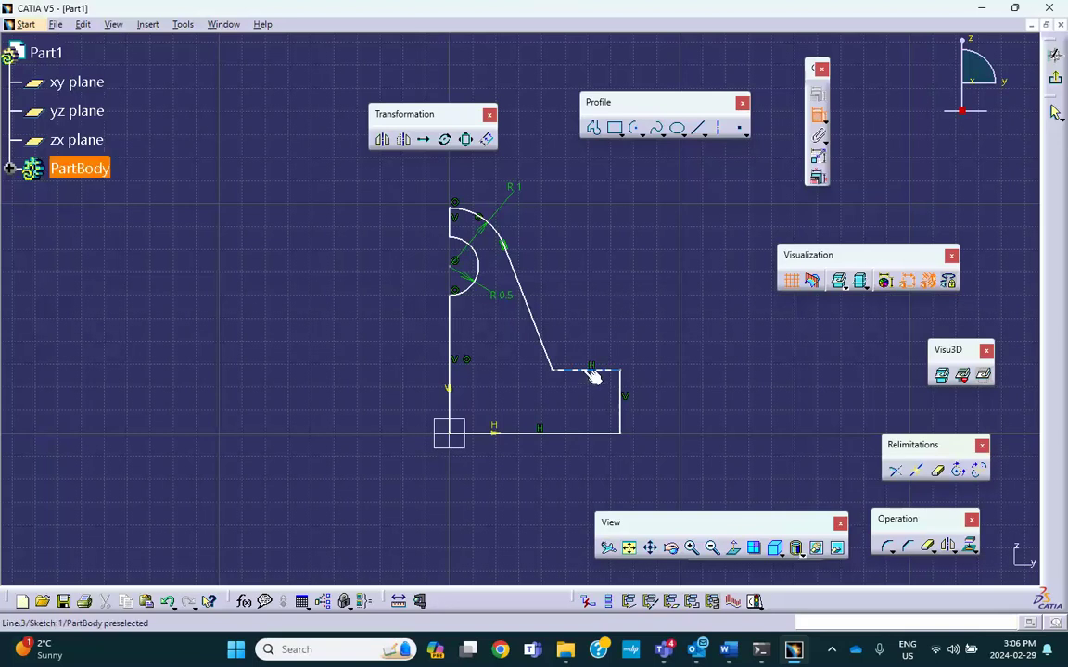
Dimension the upper horizontal line to length 1 and the inclined-edge angle to 120°
left_click(593, 373)
left_click(589, 337)
double_click(589, 340)
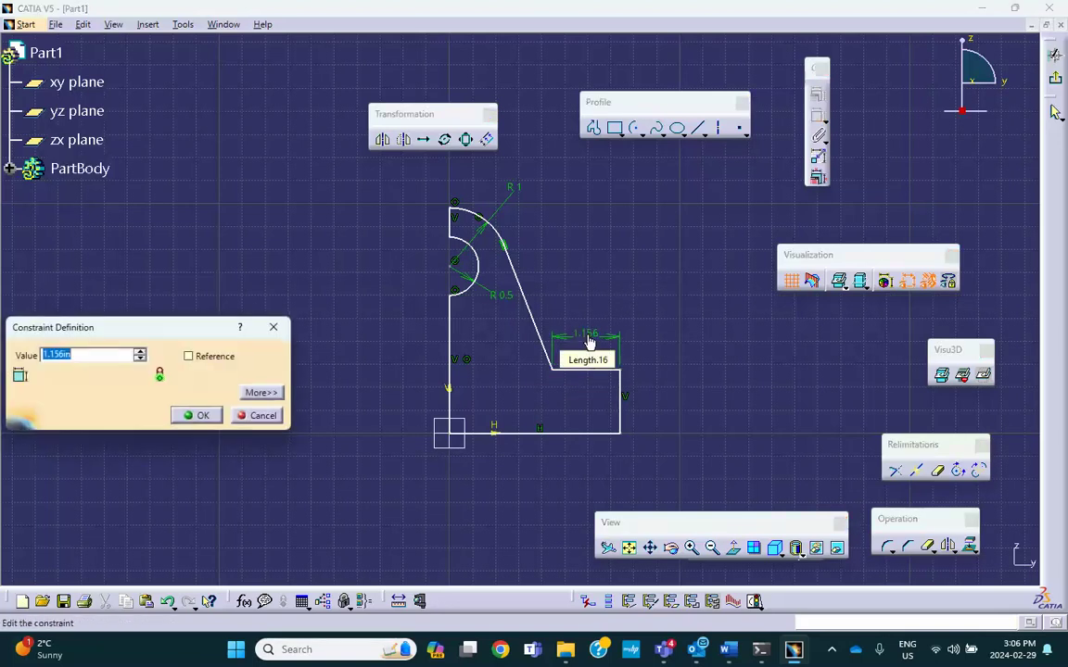
type("1")
left_click(204, 414)
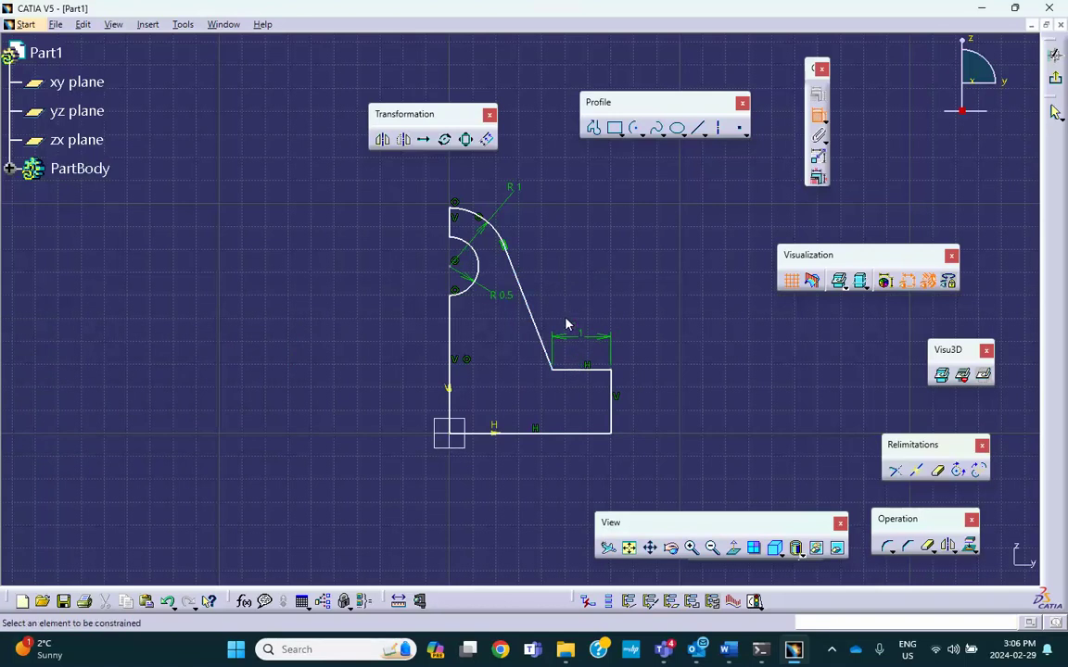
left_click(541, 339)
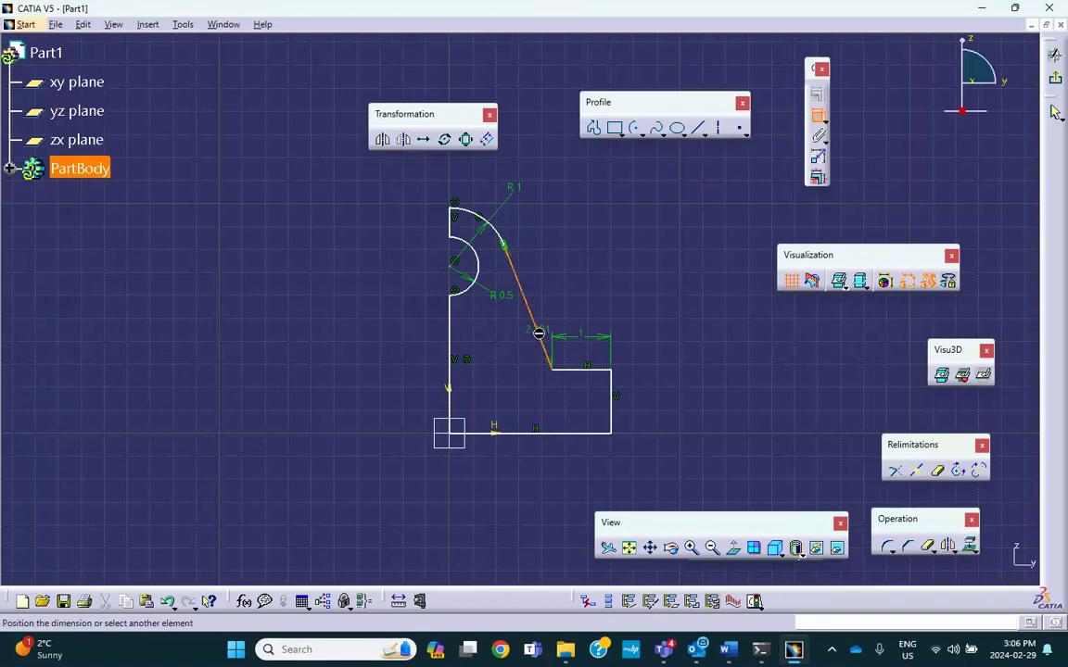
left_click(584, 369)
left_click(584, 298)
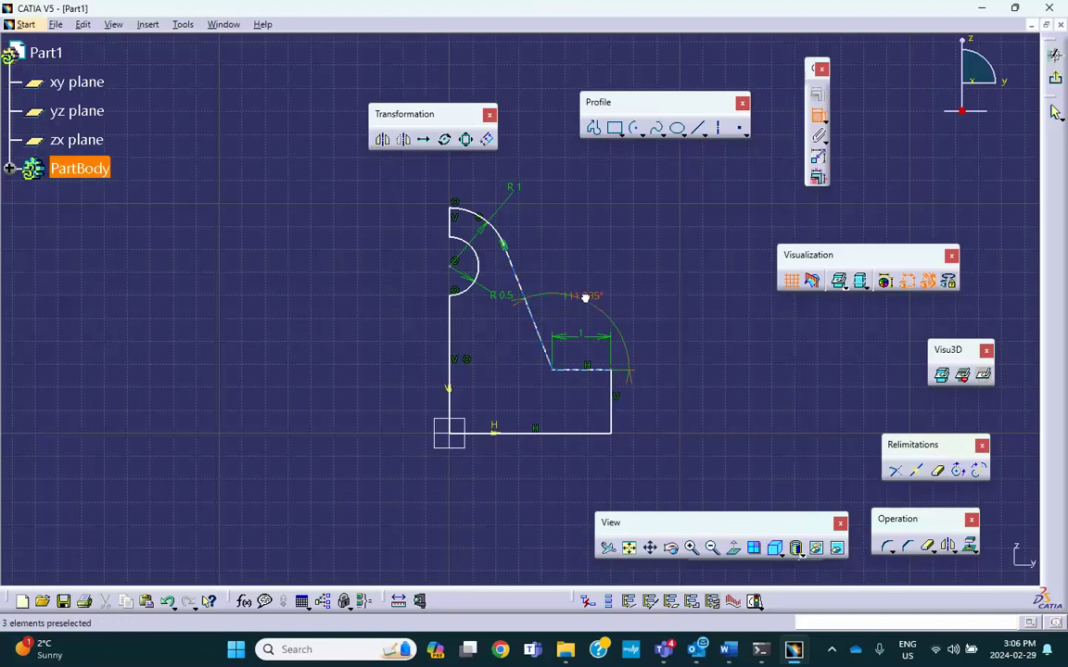
double_click(584, 296)
type("12")
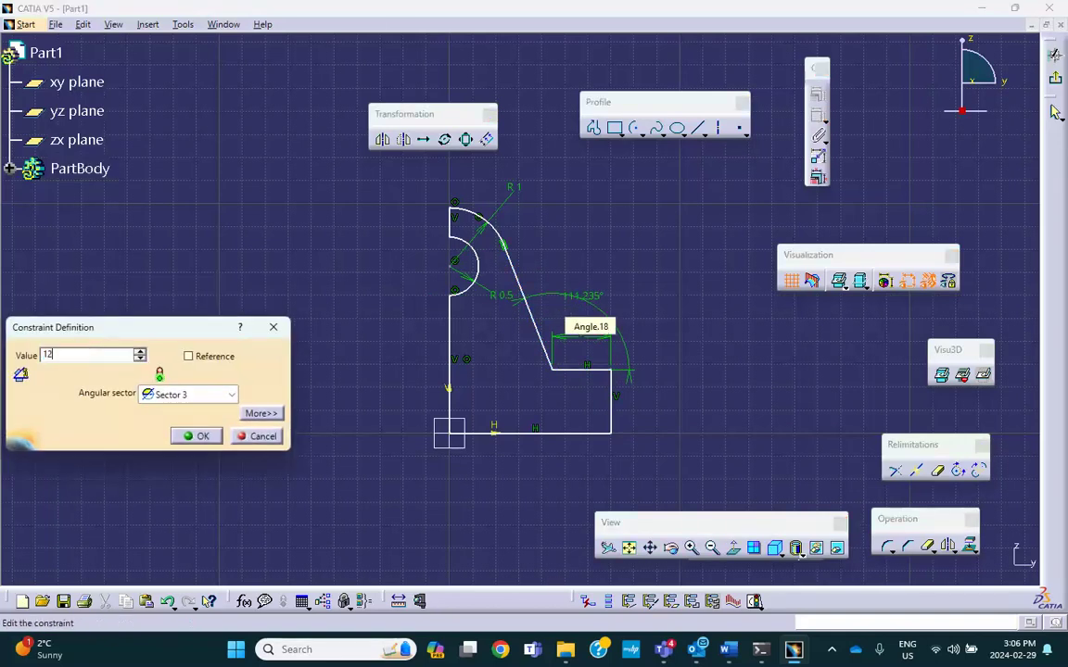
type("0")
key("Return")
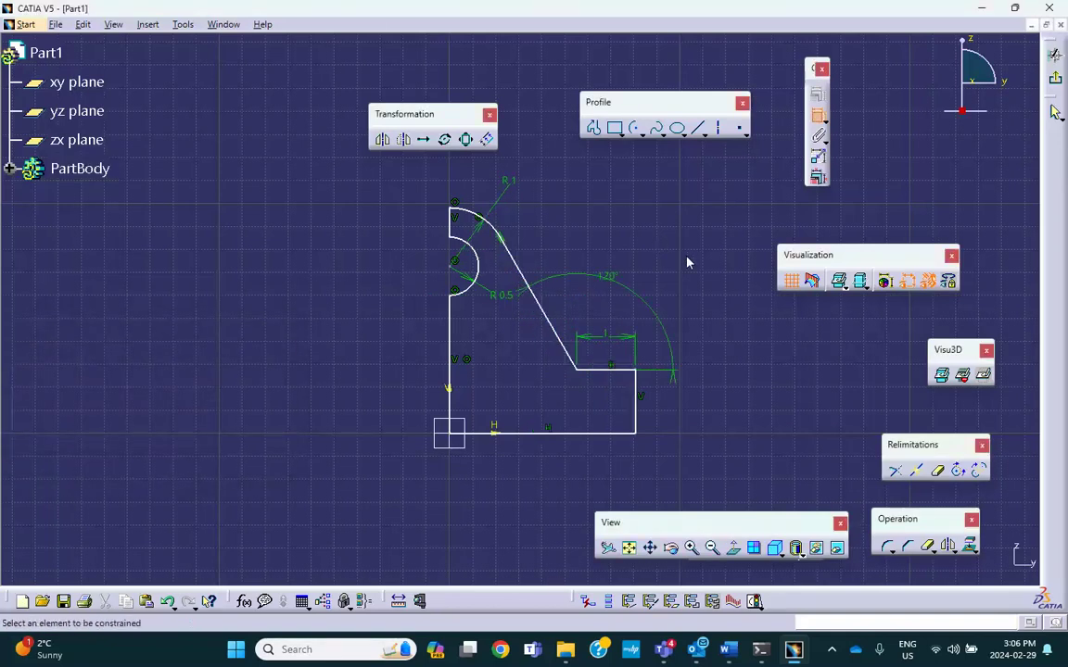
Dimension the right vertical edge to a height of 1
left_click(642, 417)
left_click(719, 422)
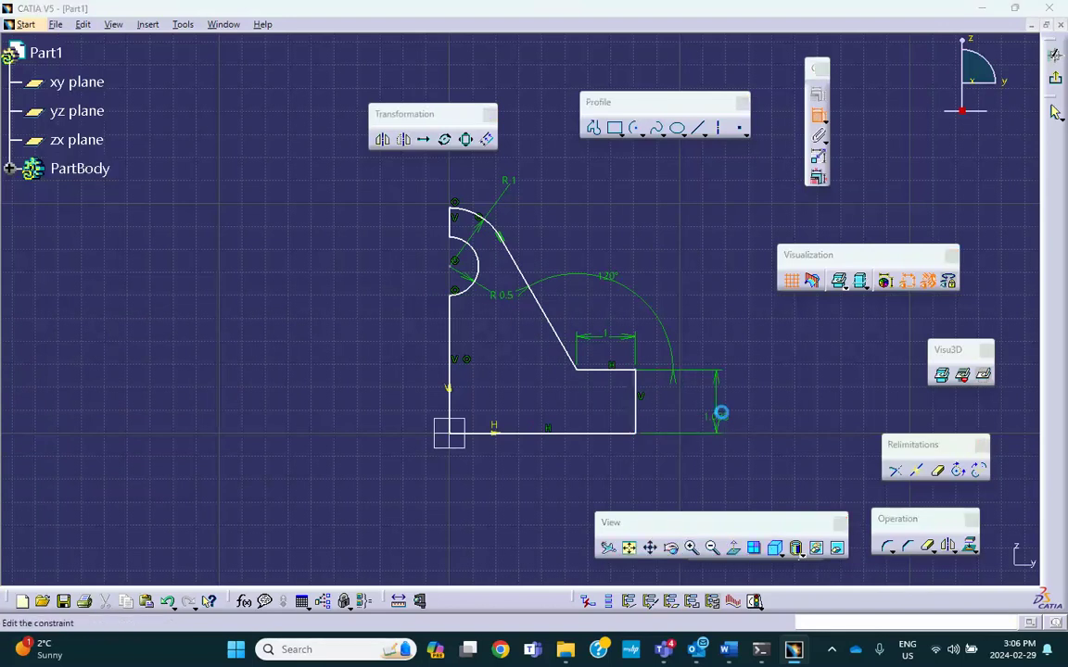
double_click(721, 414)
type("1")
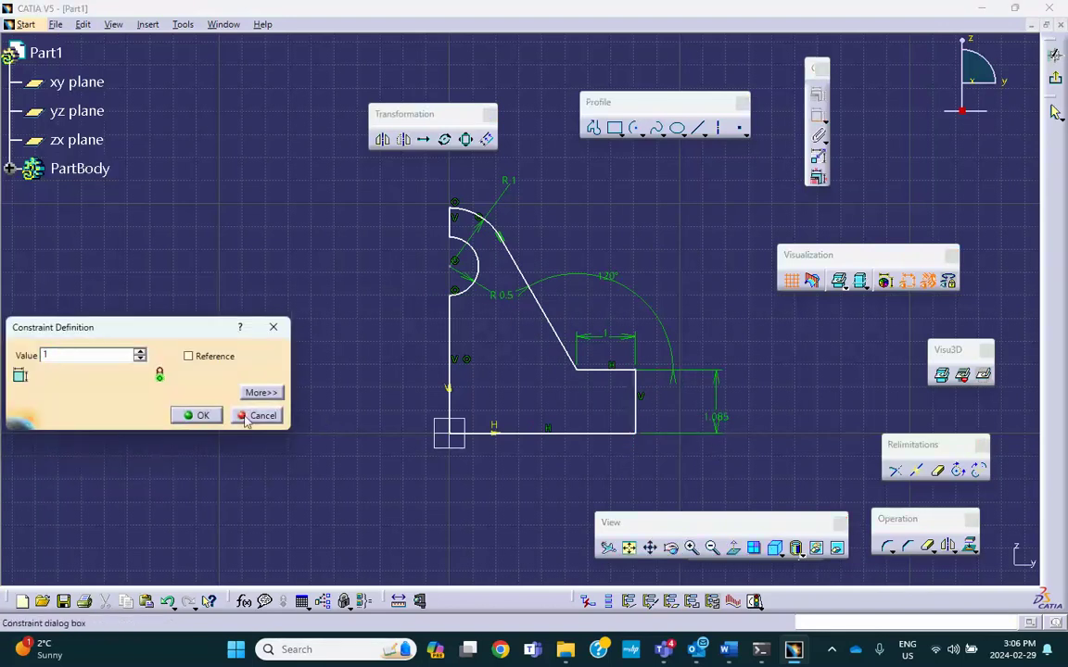
left_click(200, 416)
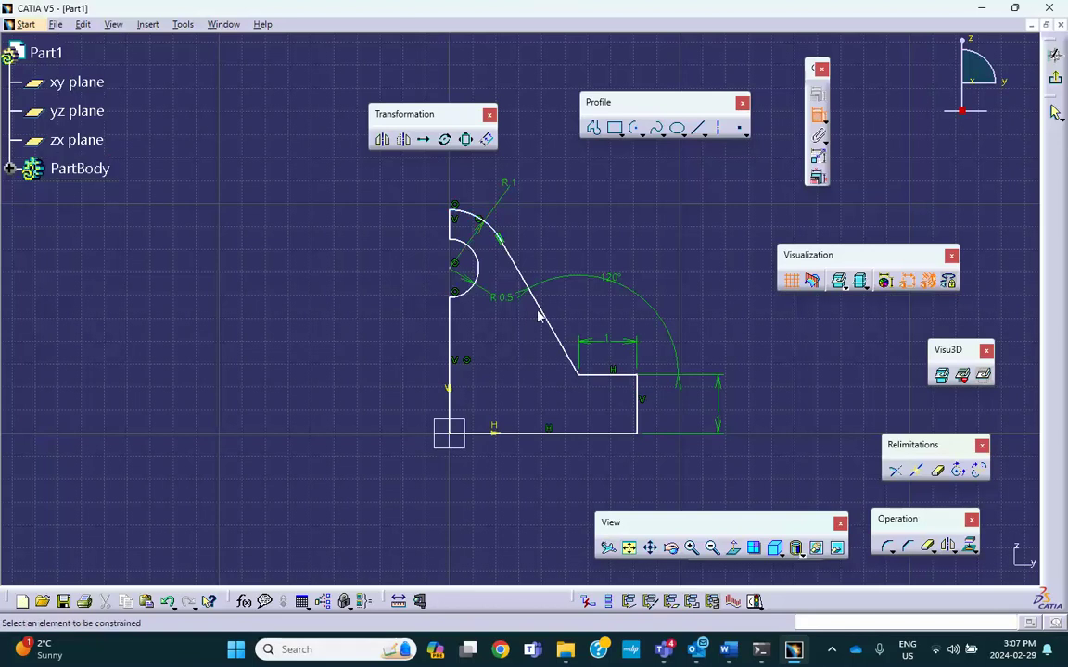
In Word, resize the drawings text box so the bracket's 6 in width shows, then save
mouse_move(726, 652)
left_click(732, 583)
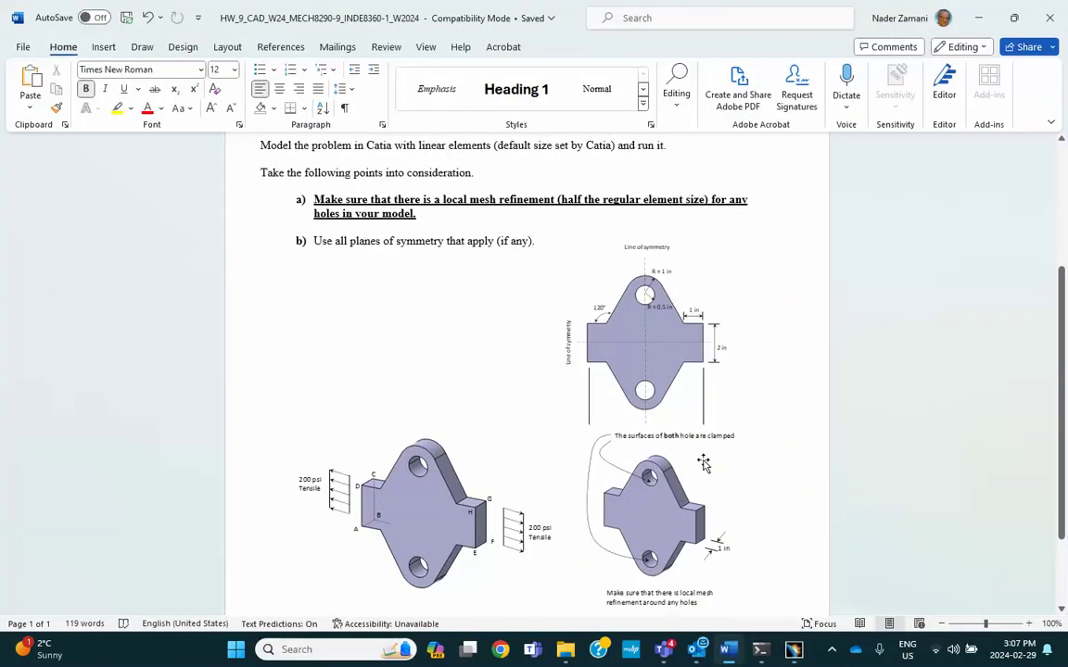
left_click(682, 430)
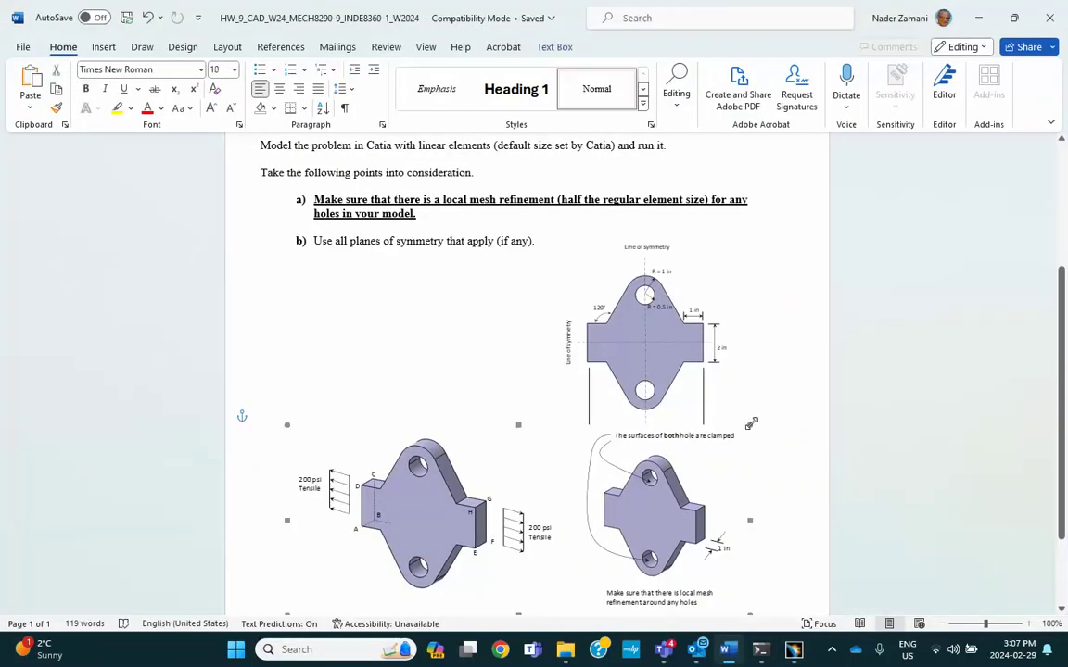
left_click_drag(751, 425, 737, 445)
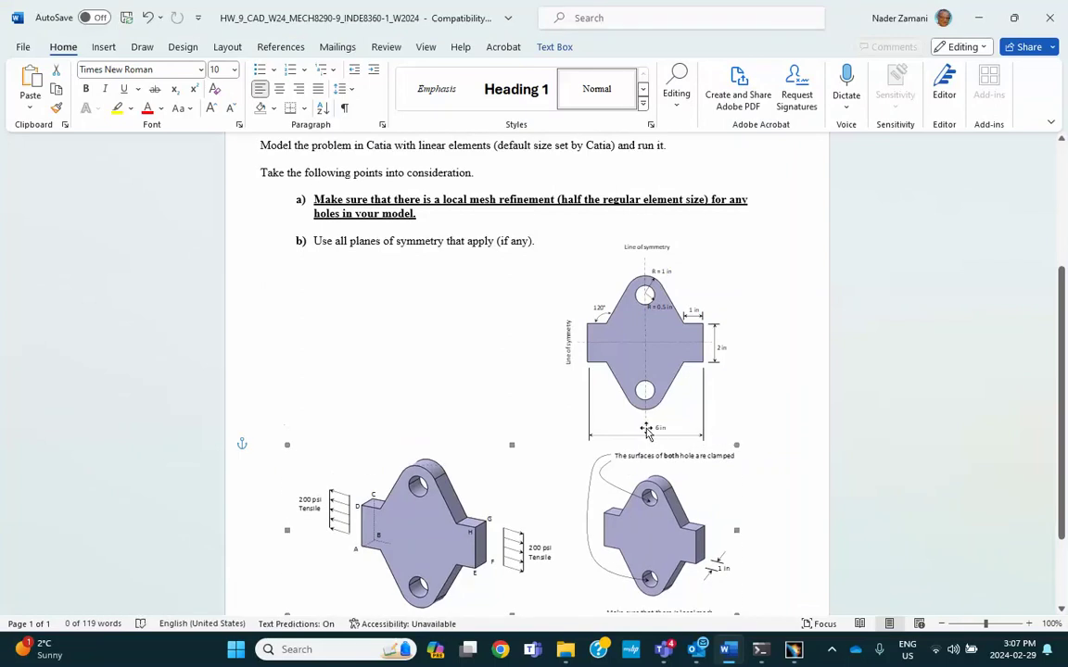
left_click(775, 431)
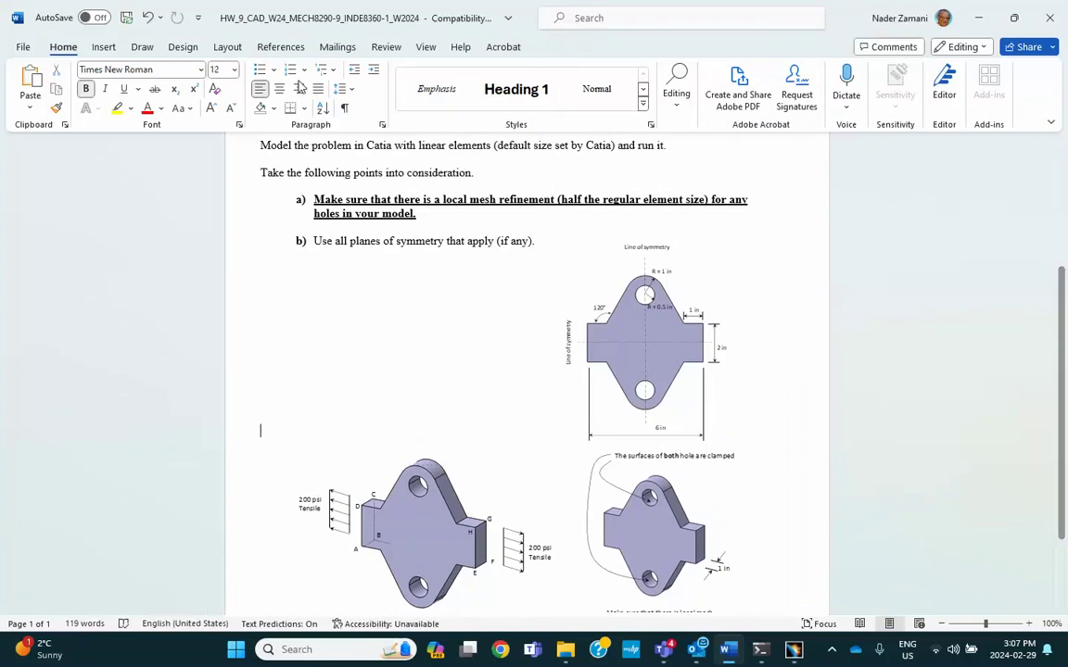
left_click(127, 17)
Back in CATIA, exit the sketch, start a Pad on Sketch.1 and select its length value
double_click(880, 14)
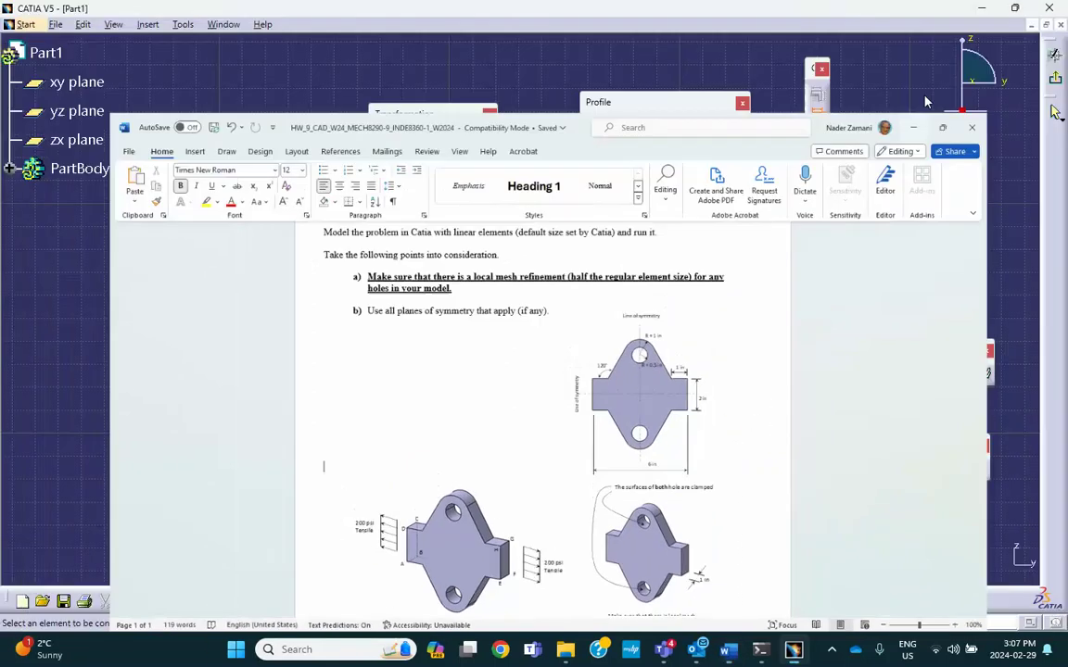
left_click(925, 101)
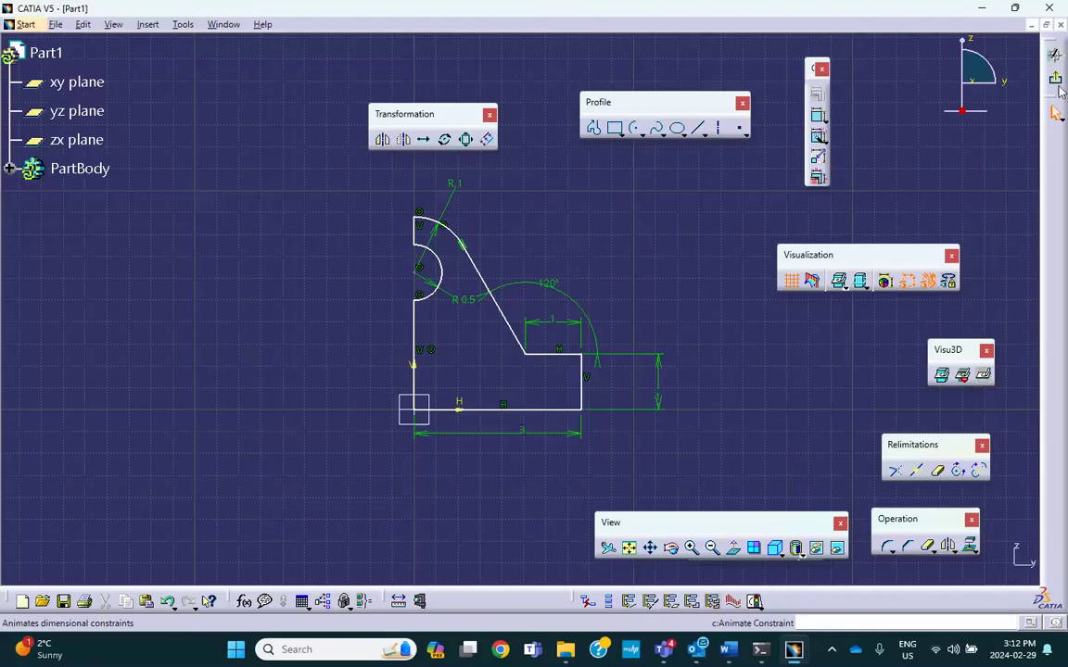
left_click(1055, 80)
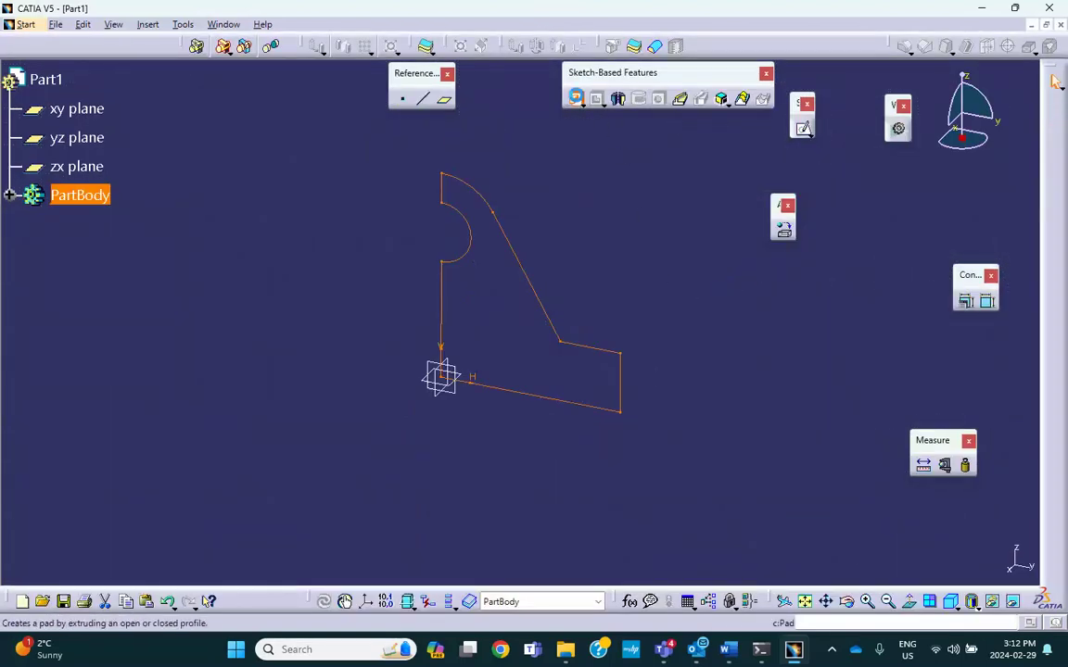
left_click(575, 98)
left_click(834, 214)
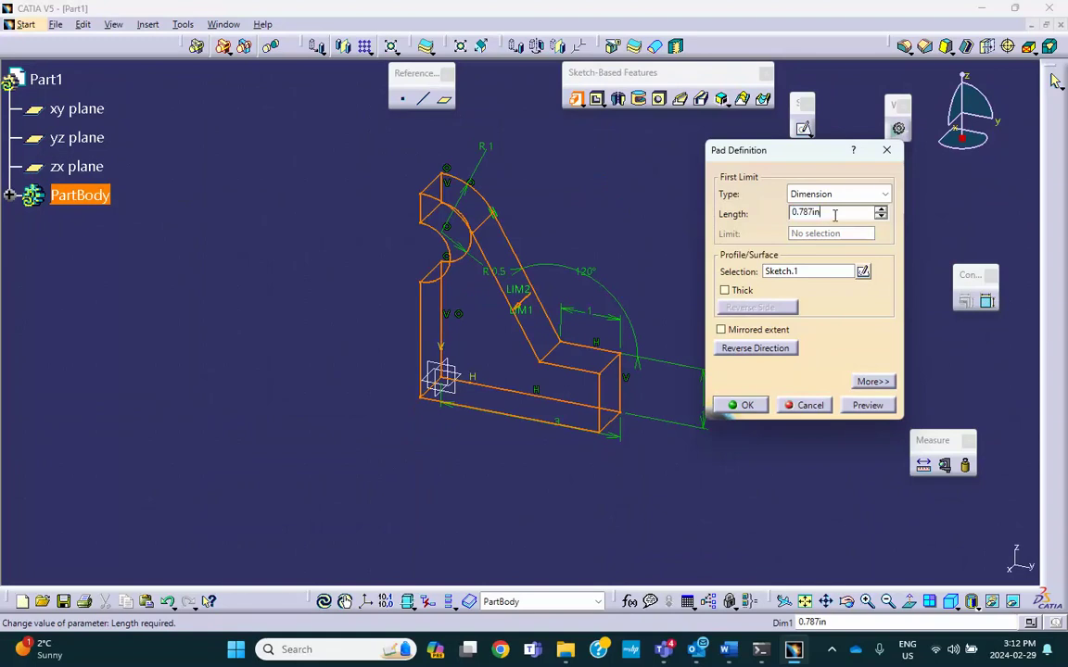
double_click(834, 214)
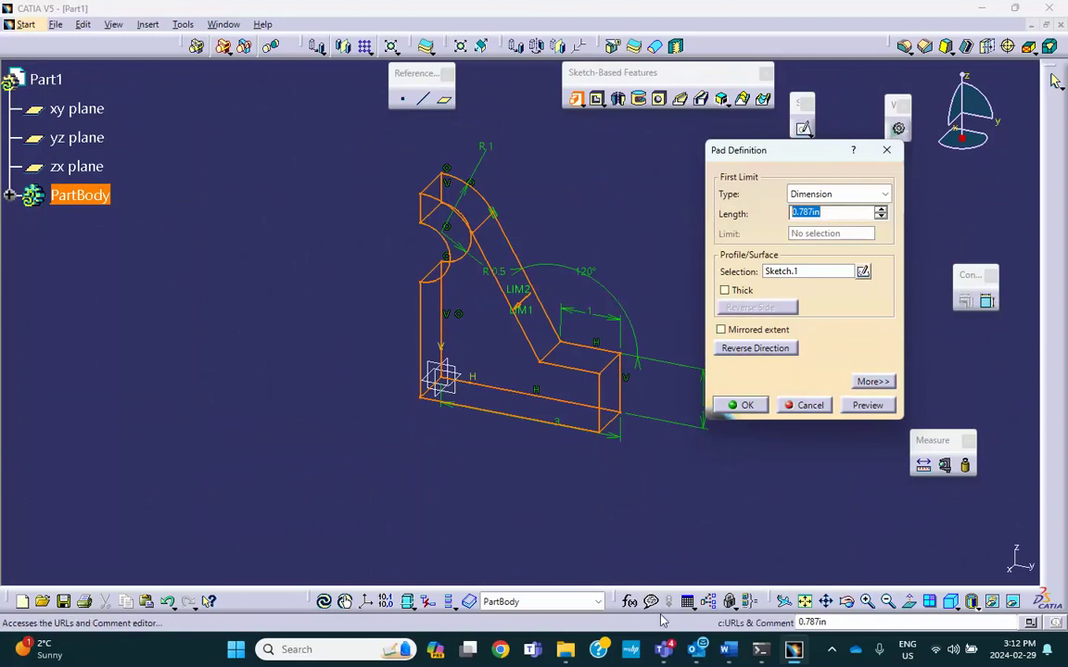
left_click(714, 543)
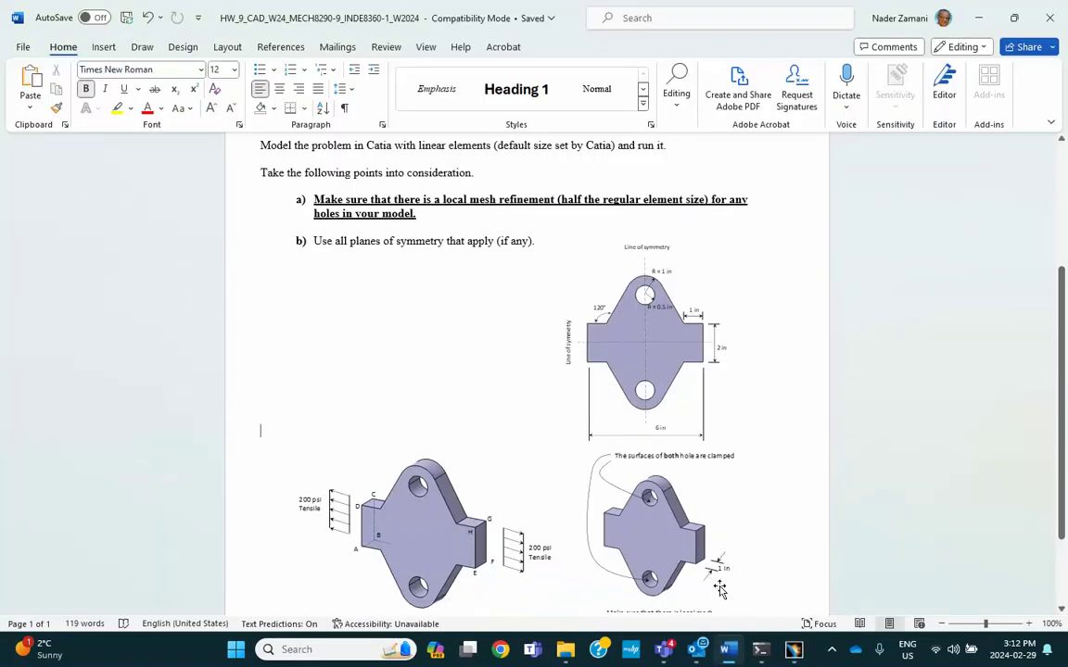
key("alt+Tab")
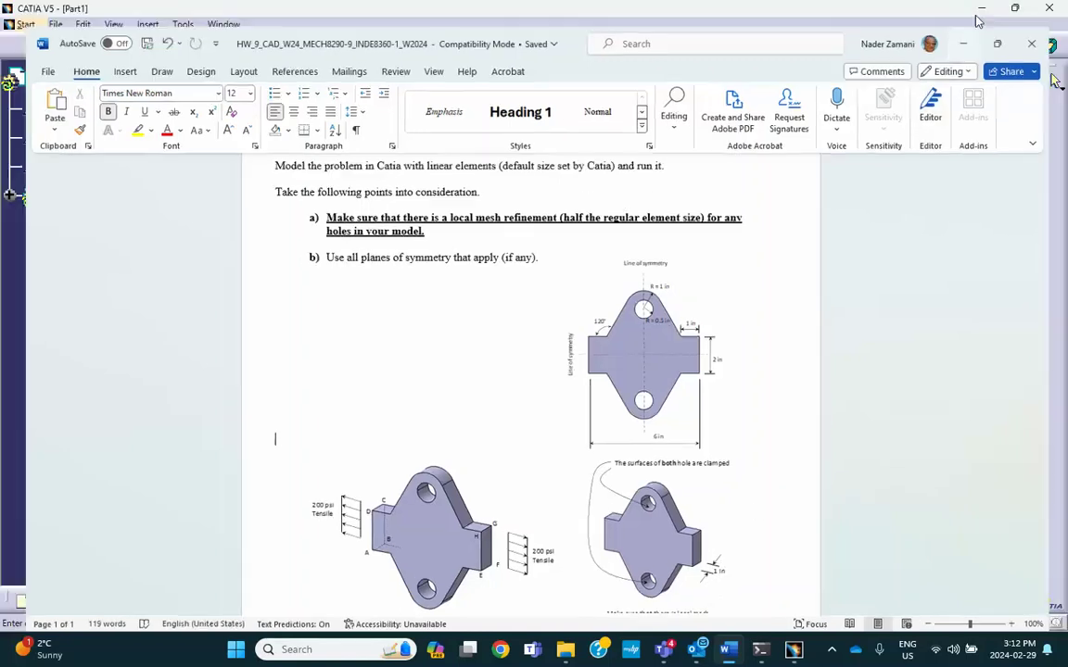
Set the pad length to .5 and confirm, making the bracket solid
double_click(802, 212)
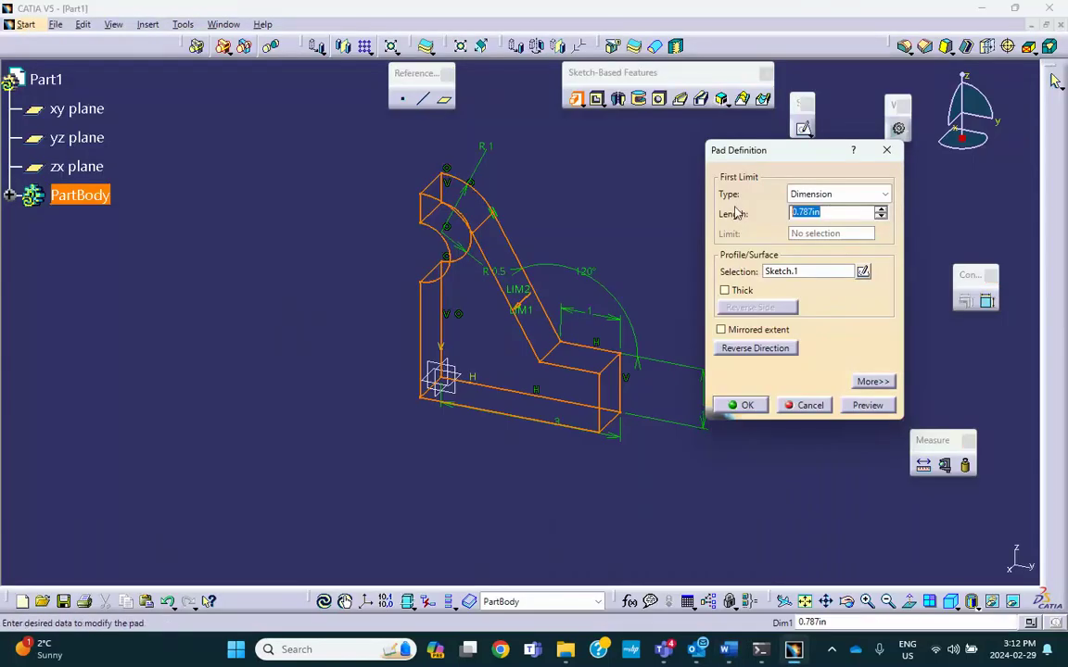
type(".5")
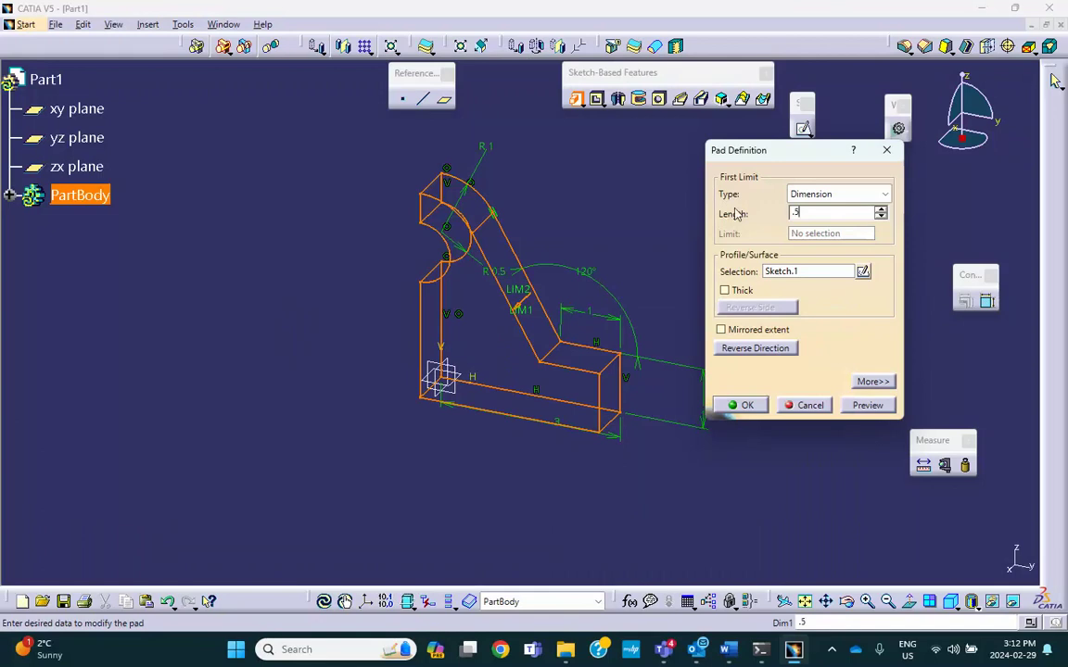
left_click(740, 405)
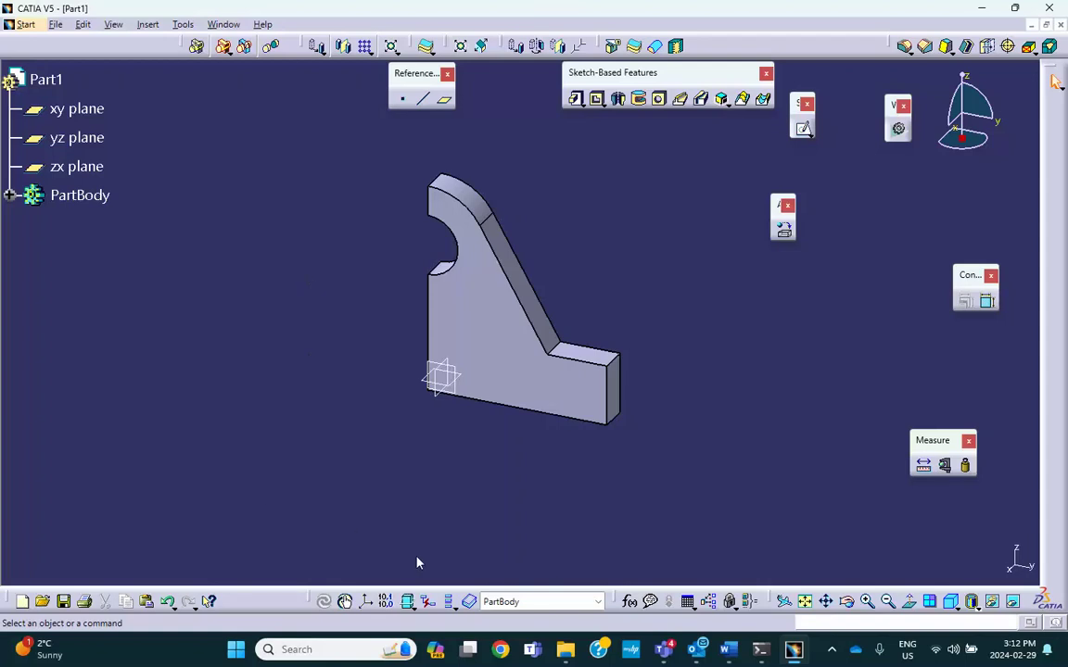
mouse_move(728, 648)
Apply Steel from the material library's metals to PartBody
left_click(784, 230)
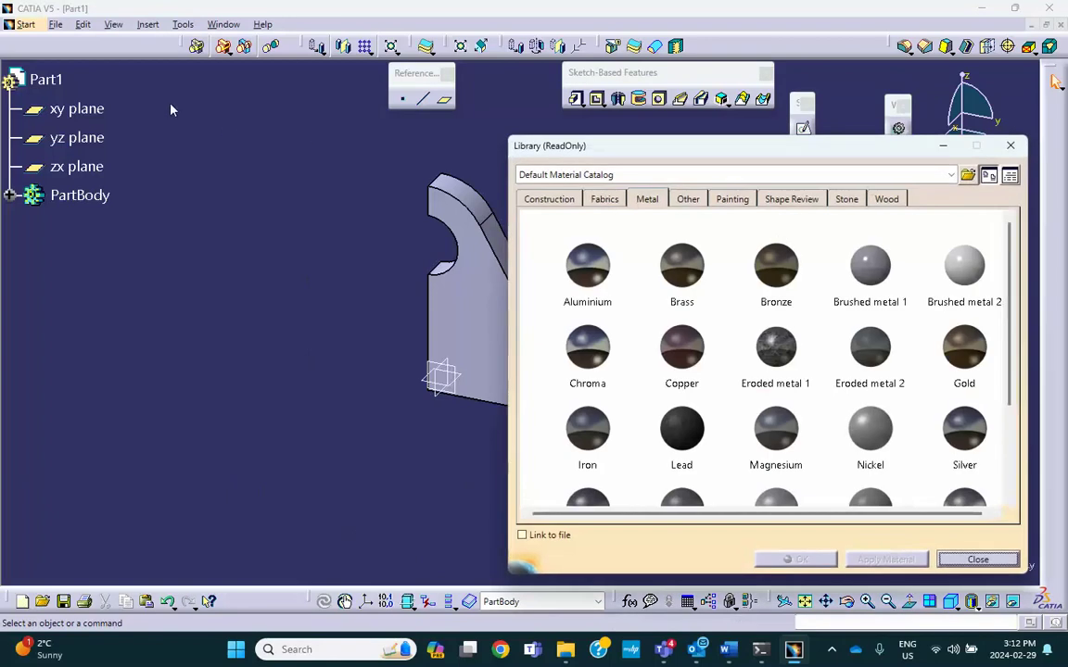
left_click(63, 80)
scroll(709, 339, "down", 2)
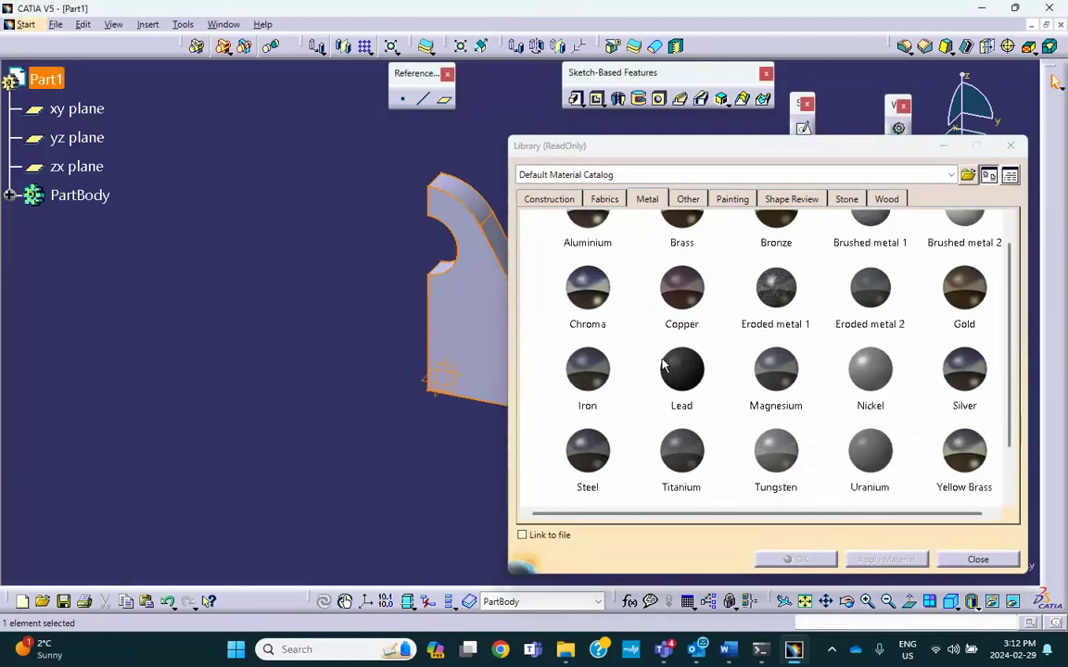
left_click(587, 454)
left_click(80, 195)
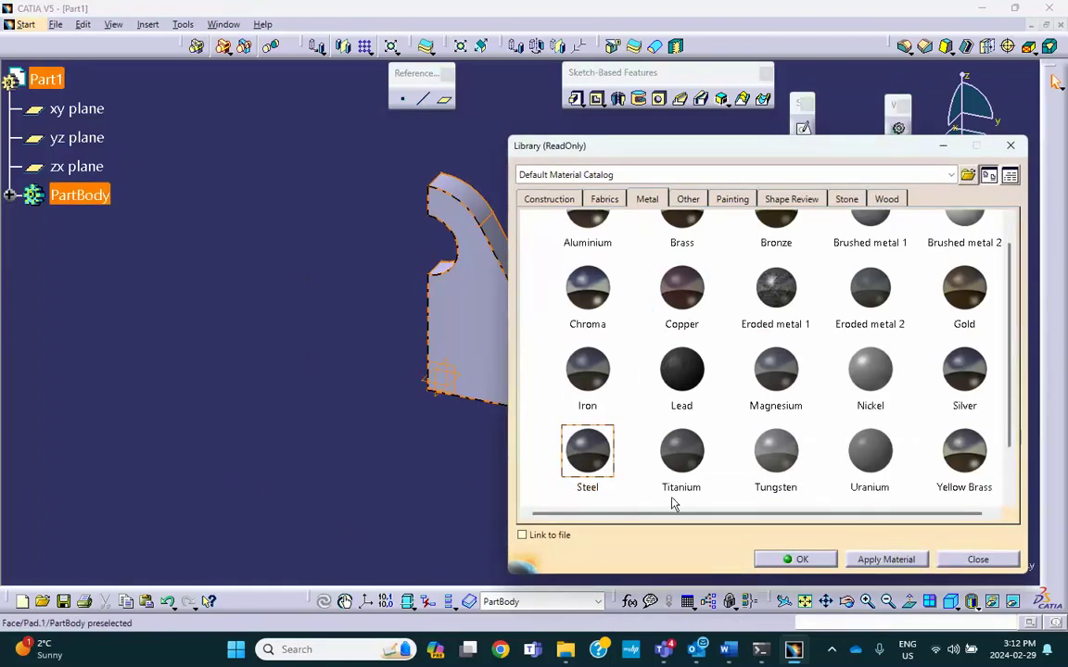
left_click(818, 565)
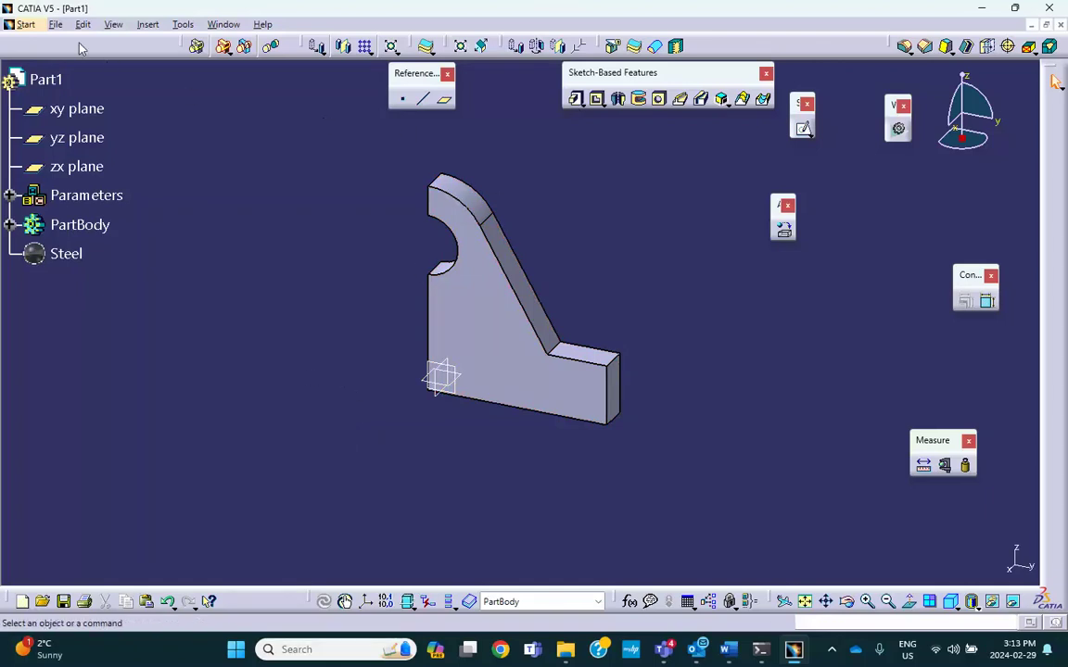
Switch to Generative Structural Analysis and create a Static Analysis case
left_click(28, 24)
mouse_move(86, 139)
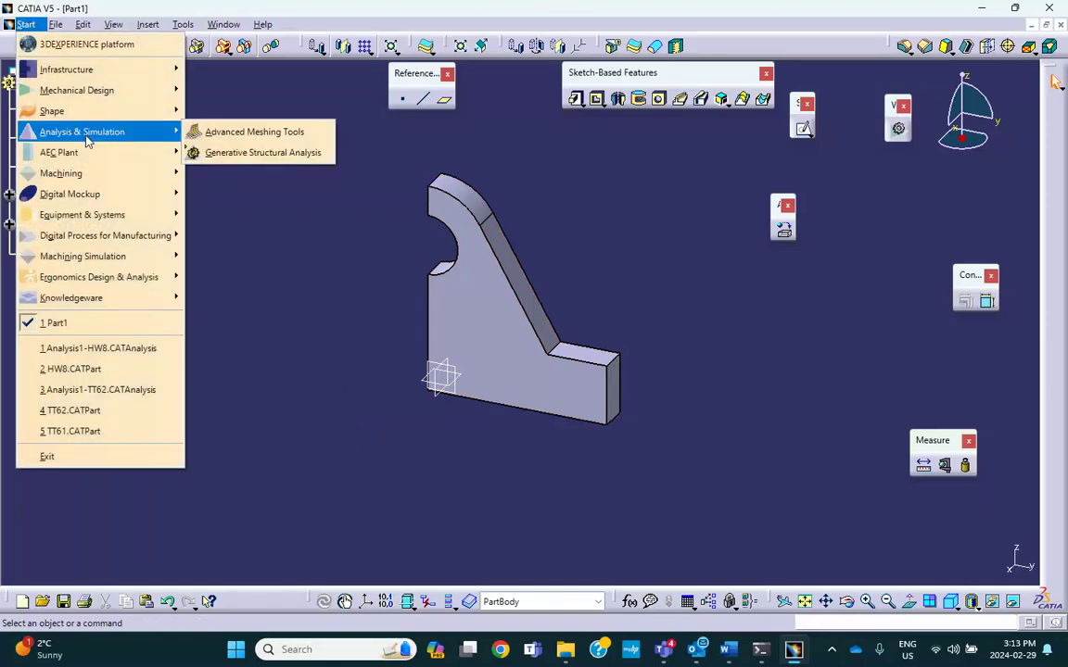
left_click(212, 154)
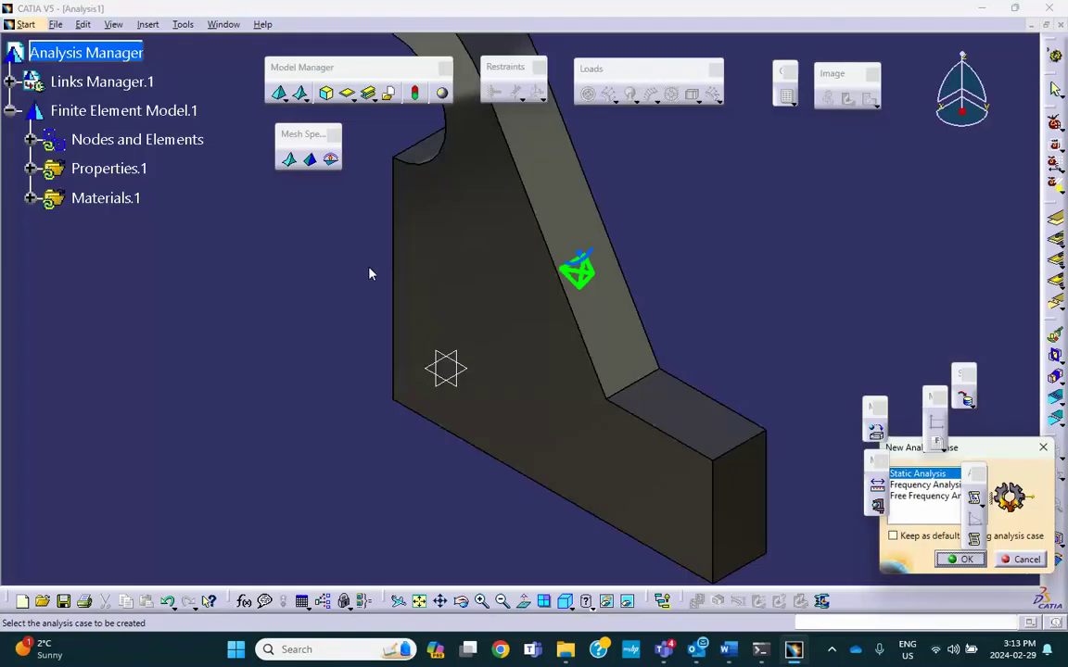
left_click(960, 559)
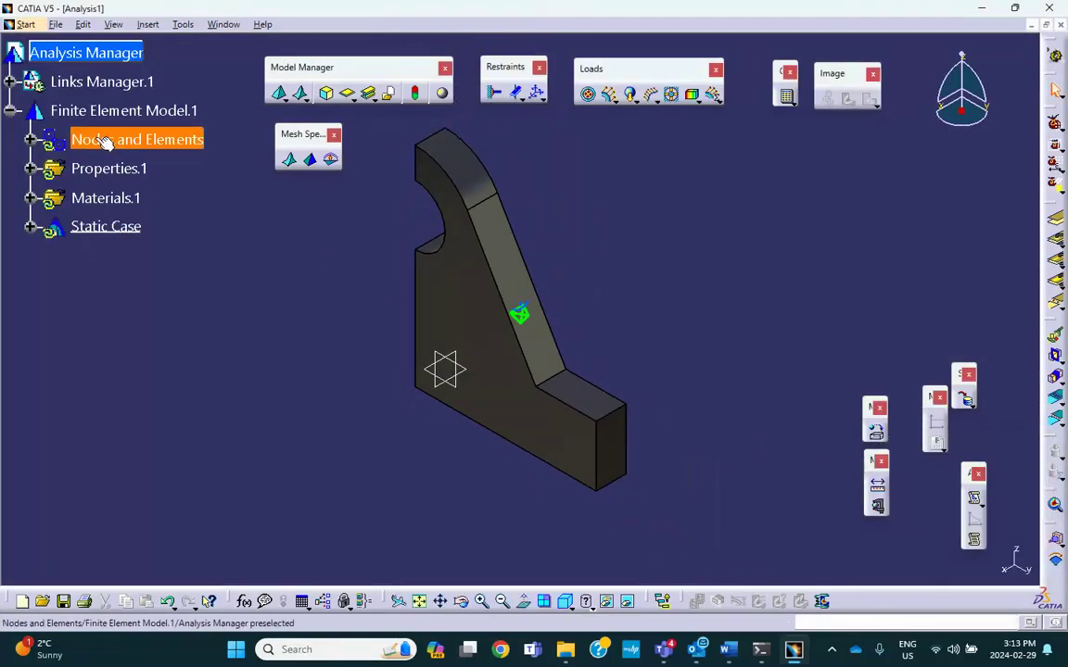
Review the OCTREE Tetrahedron Mesh.1 settings of 0.217in linear elements and accept them
left_click(30, 139)
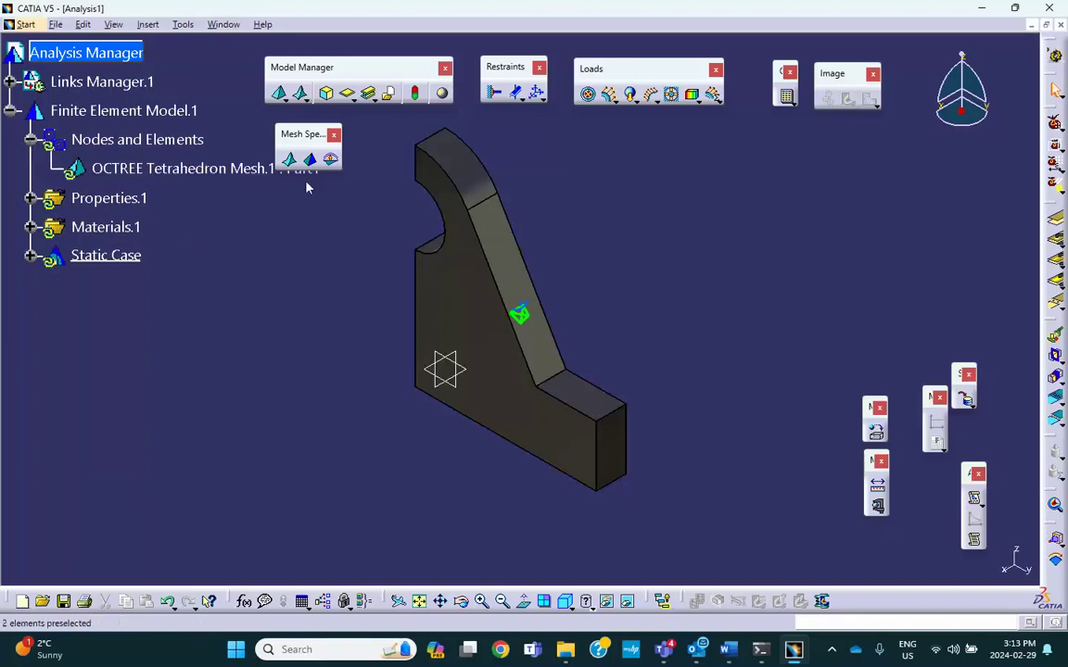
double_click(158, 169)
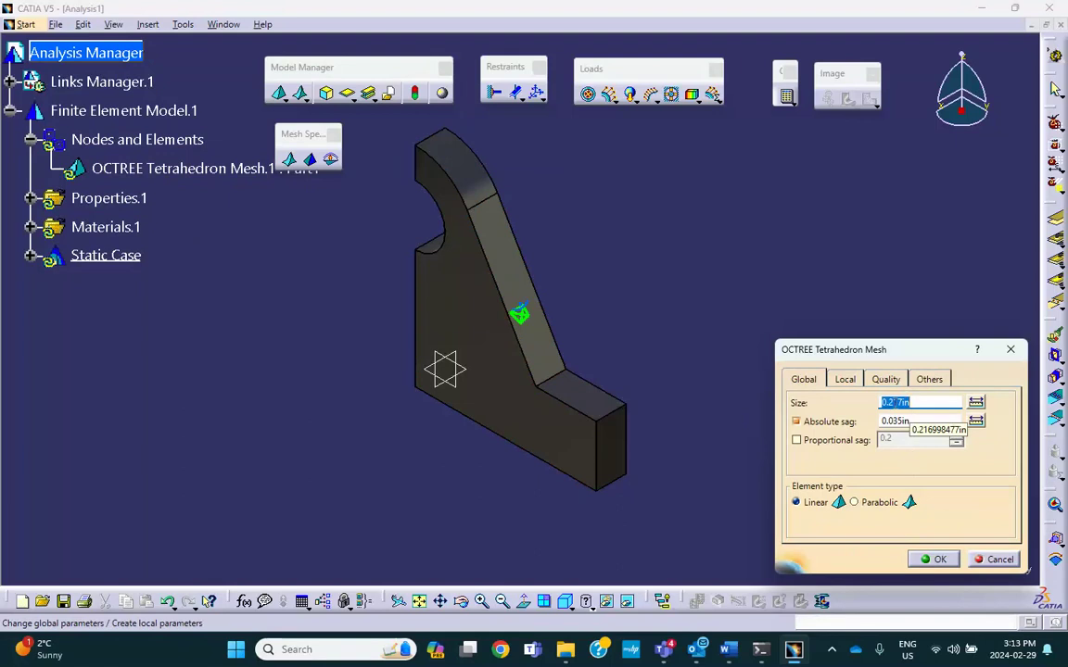
left_click(984, 556)
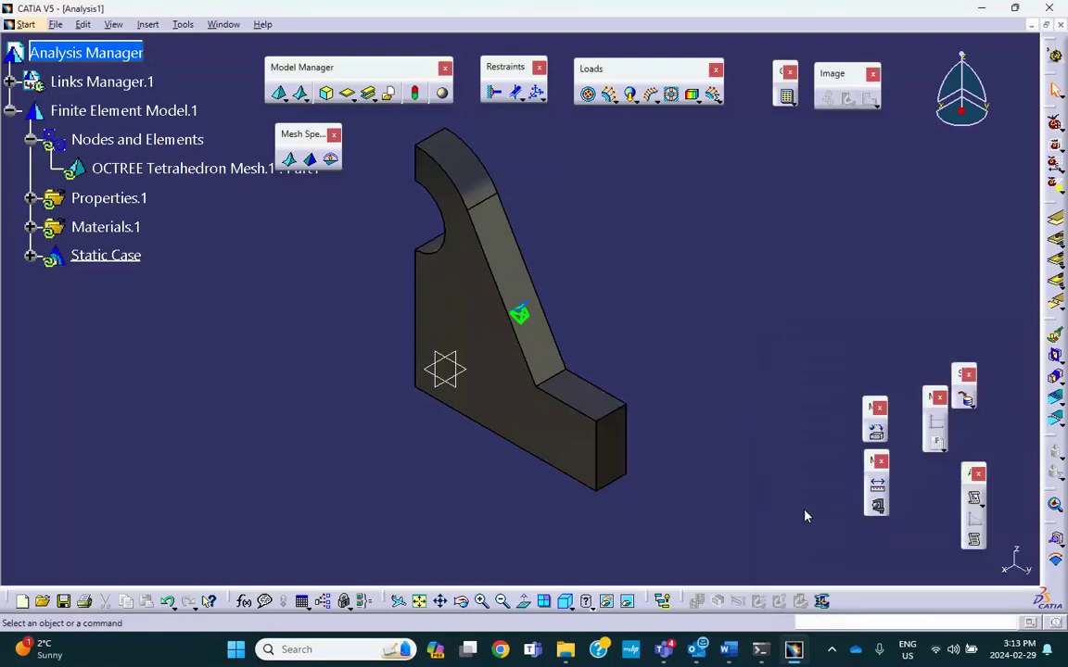
middle_click_drag(419, 410, 391, 247)
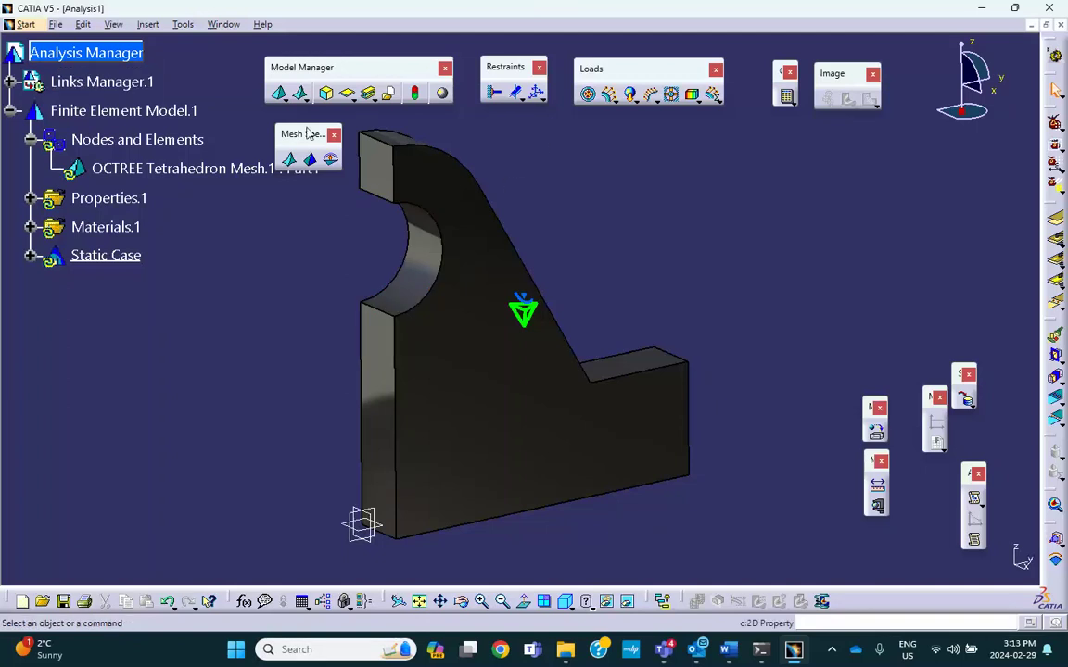
left_click_drag(301, 148, 303, 147)
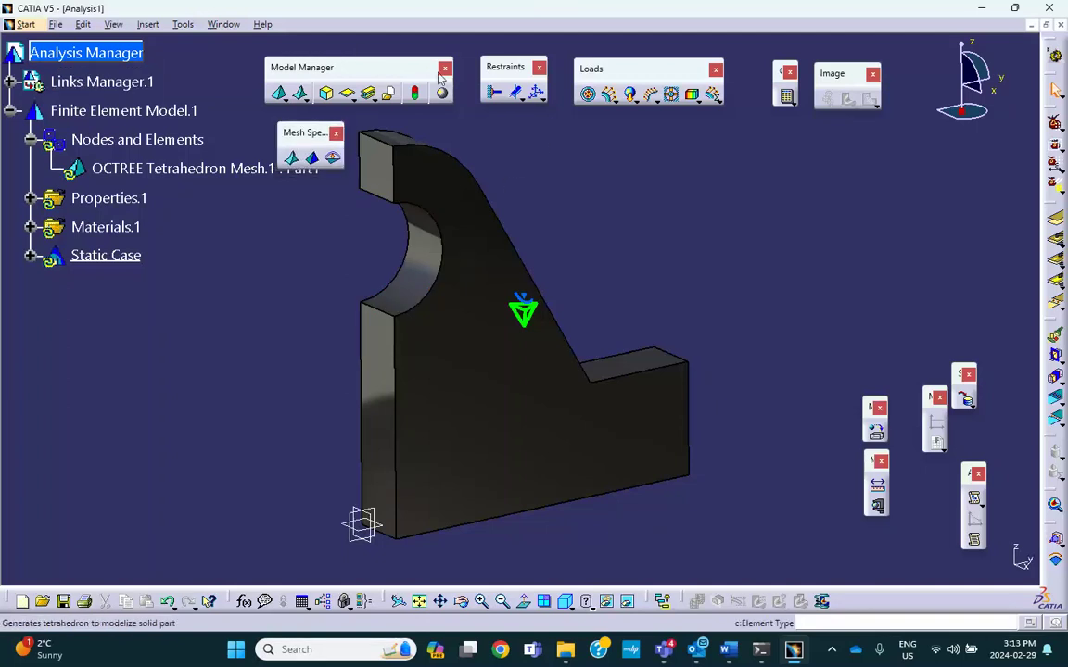
Add Local Mesh Size.1 of .217/2 (0.109in) on the bracket's hole face
left_click(315, 162)
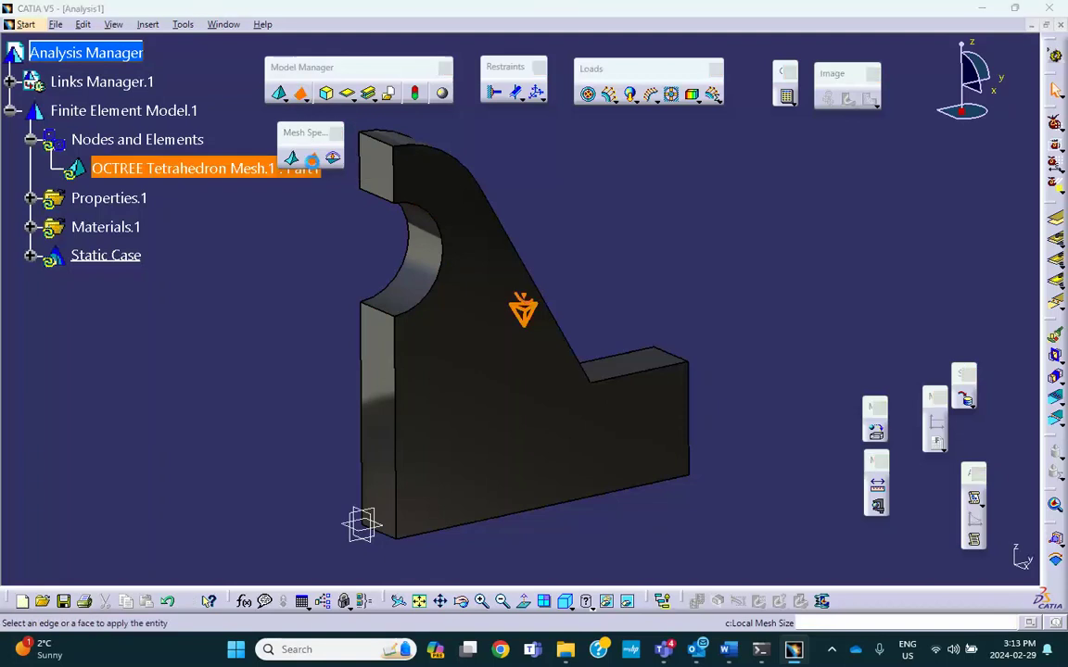
left_click(419, 280)
left_click_drag(781, 167, 679, 162)
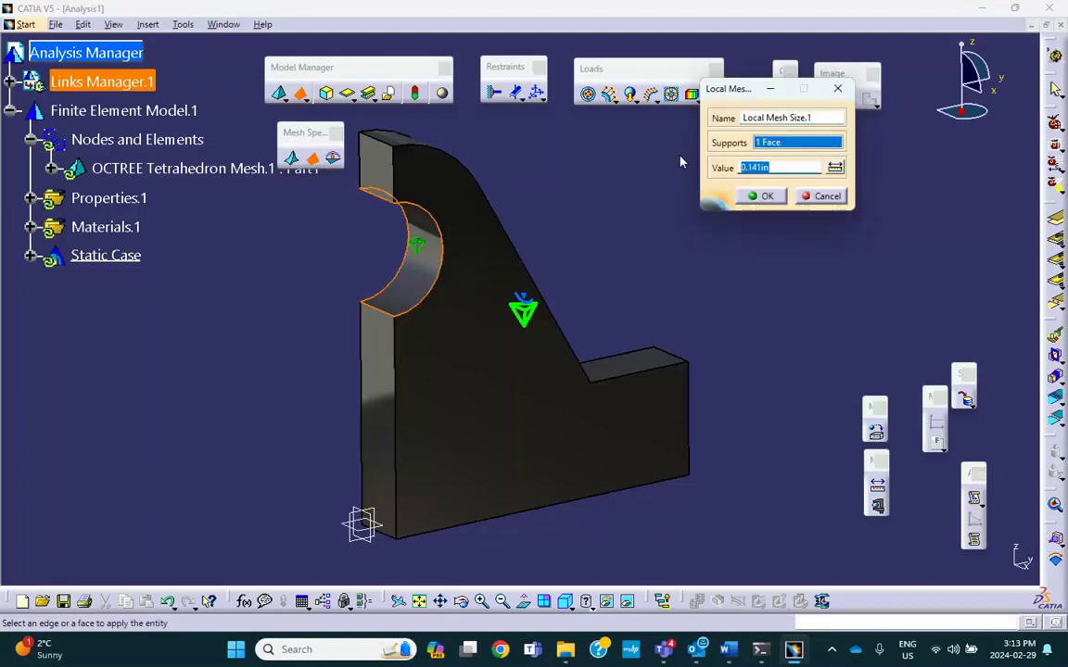
type(".")
left_click(767, 167)
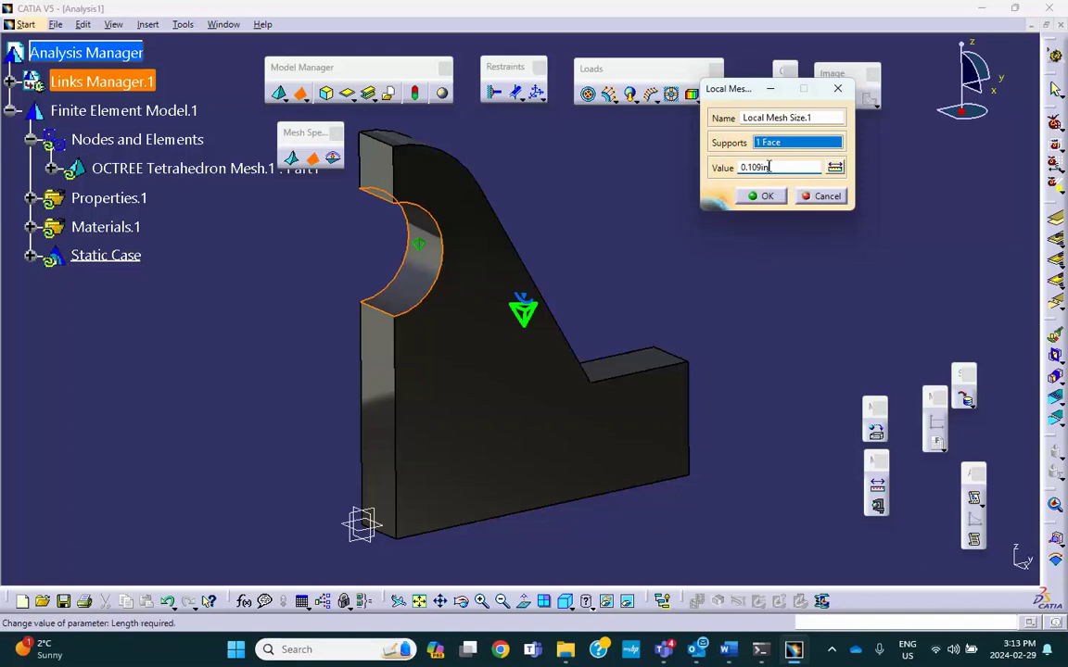
double_click(767, 167)
key("BackSpace")
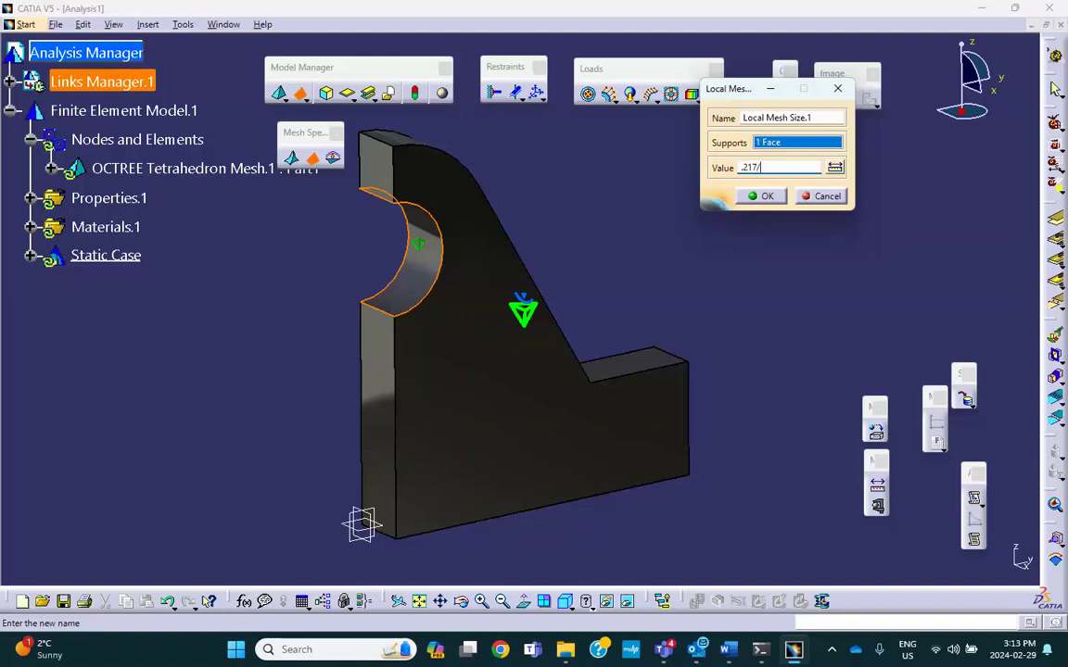
left_click(769, 118)
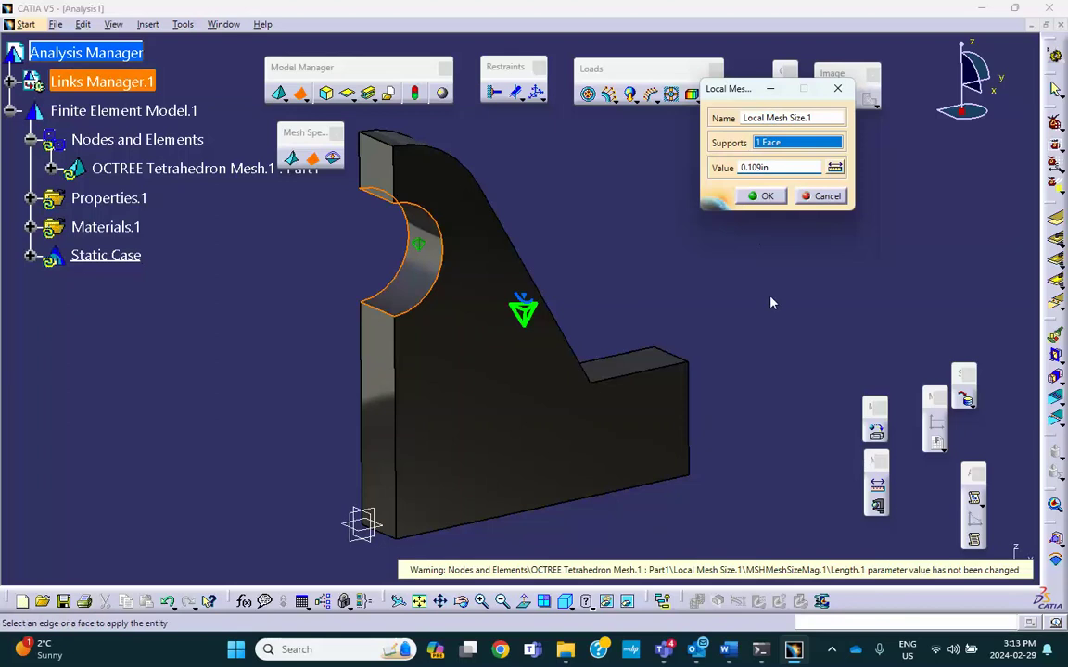
left_click(766, 197)
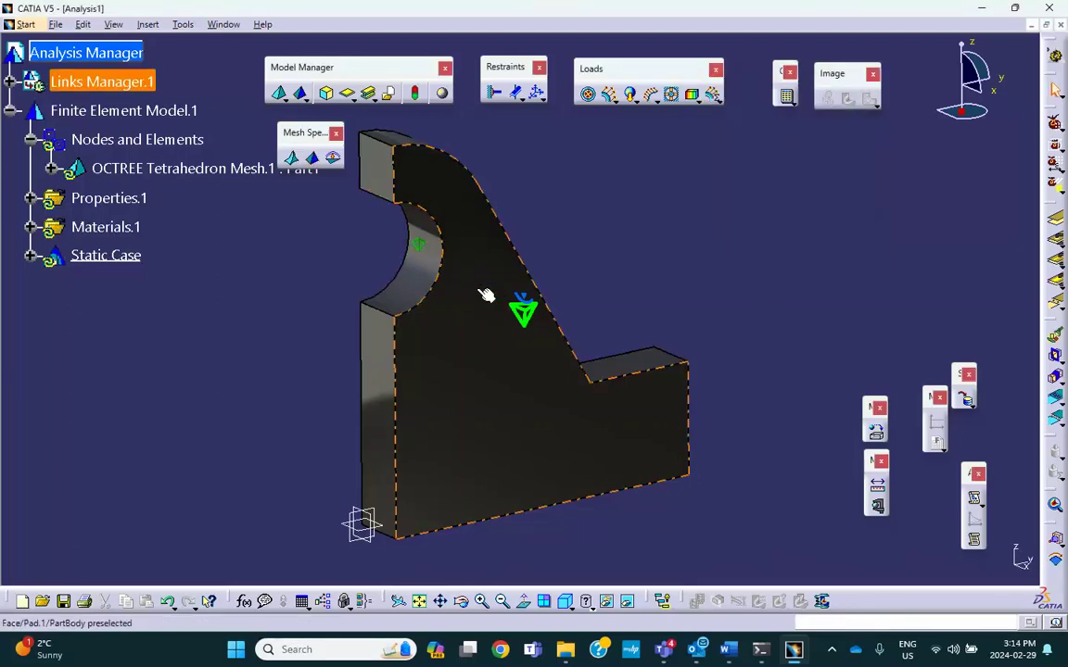
middle_click_drag(354, 225, 407, 262)
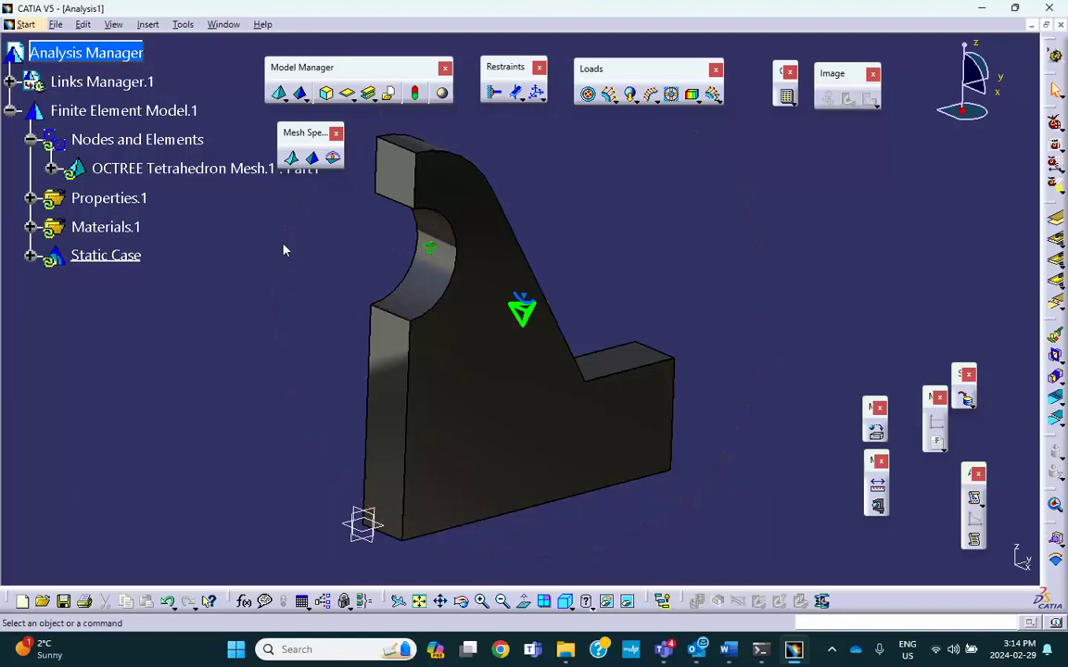
Compute and display Mesh.1 via Mesh Visualization, then deactivate it to show the solid
left_click(51, 169)
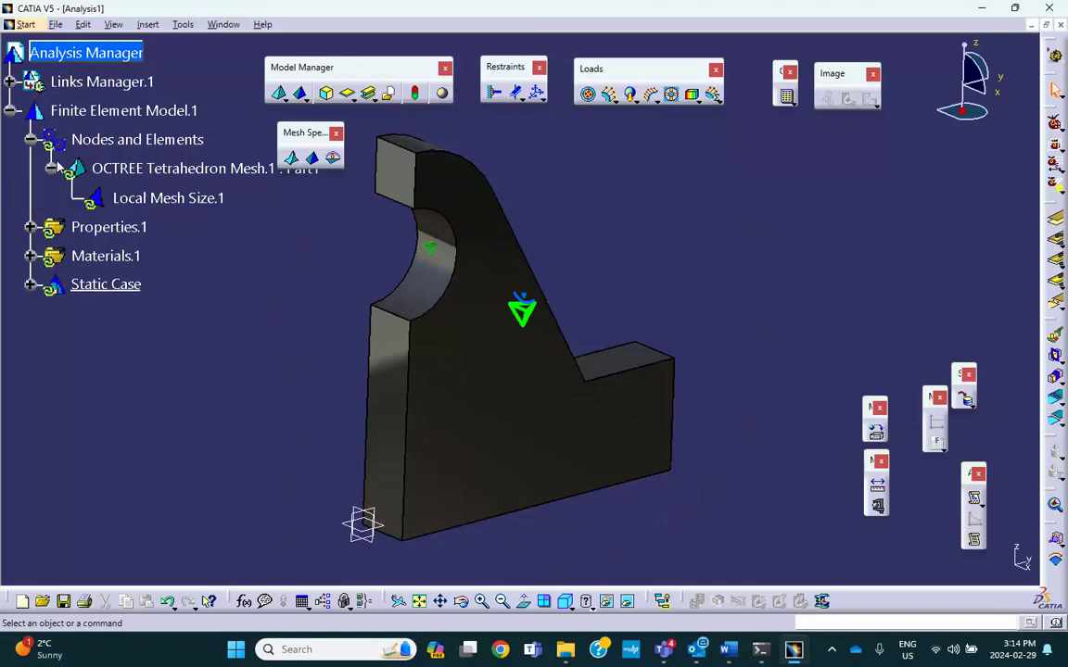
right_click(159, 140)
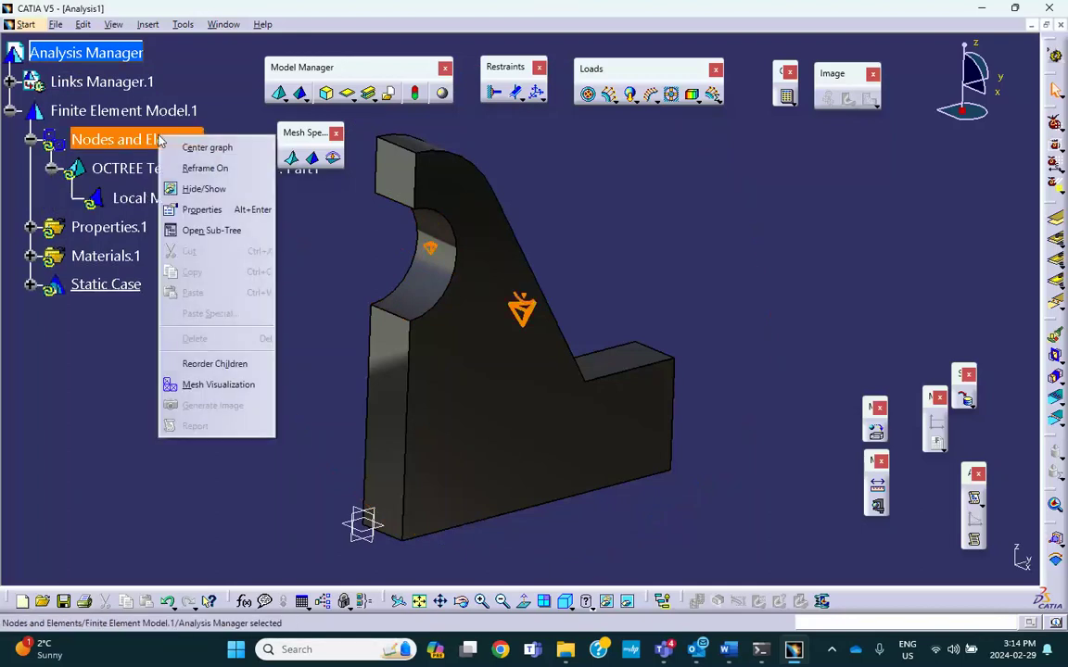
left_click(199, 385)
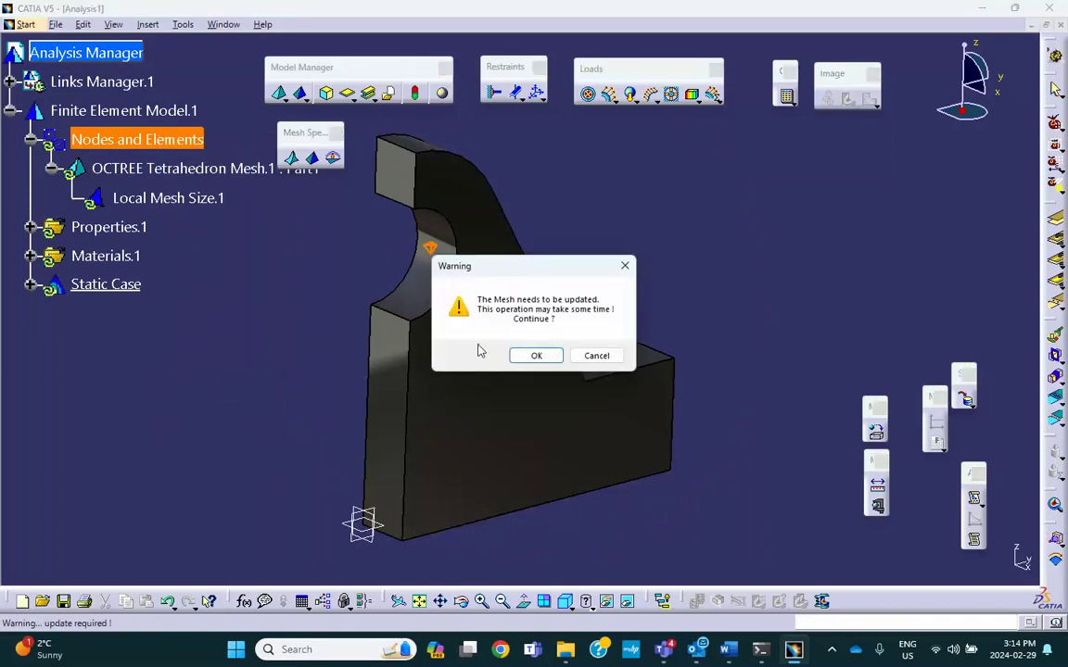
left_click(536, 355)
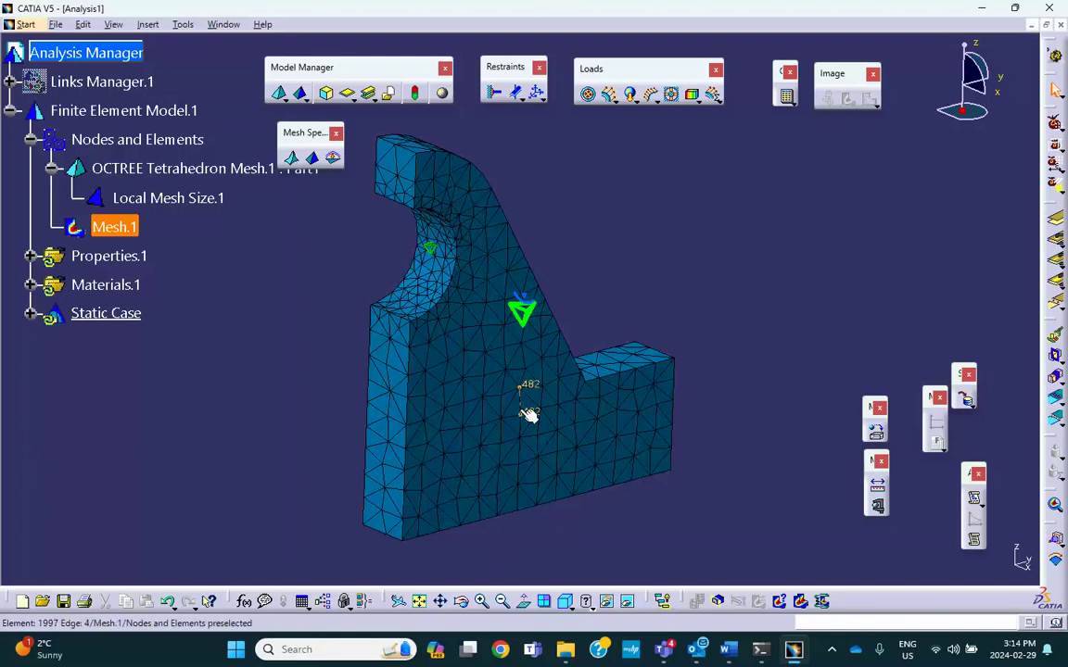
right_click(113, 226)
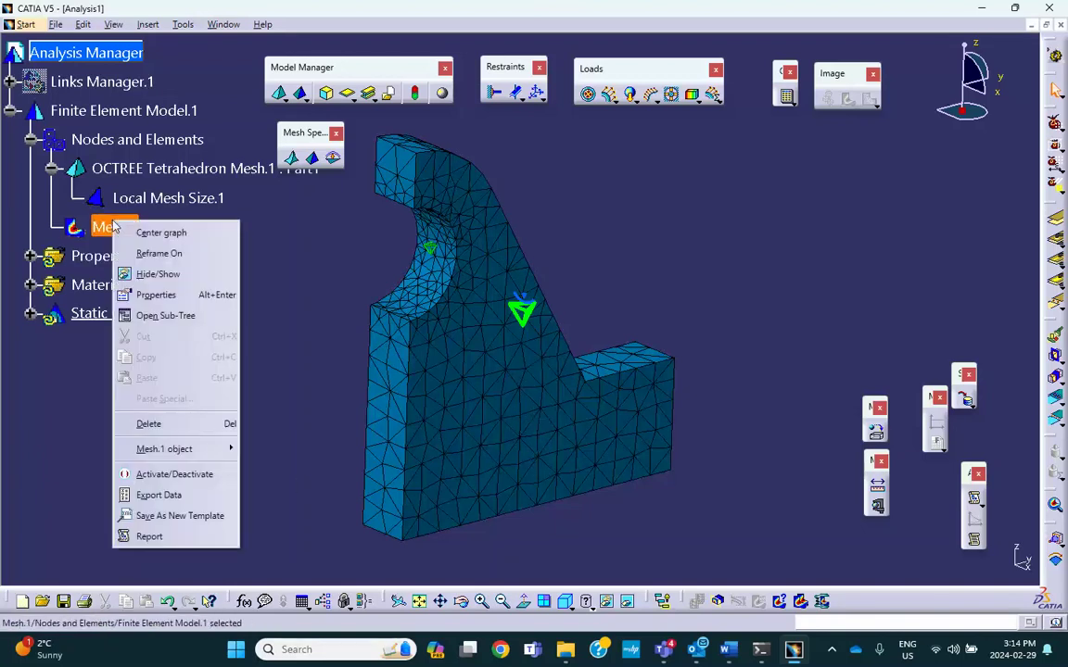
left_click(171, 473)
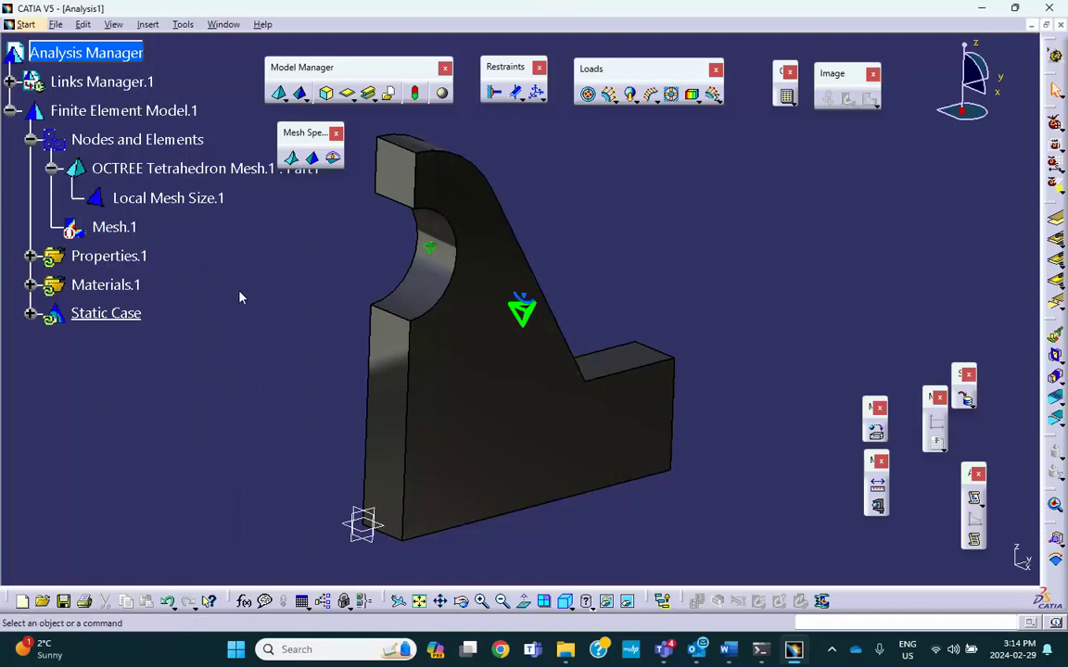
Render the part as Shading with Edges and add Clamp.1 on the hole face
left_click(606, 601)
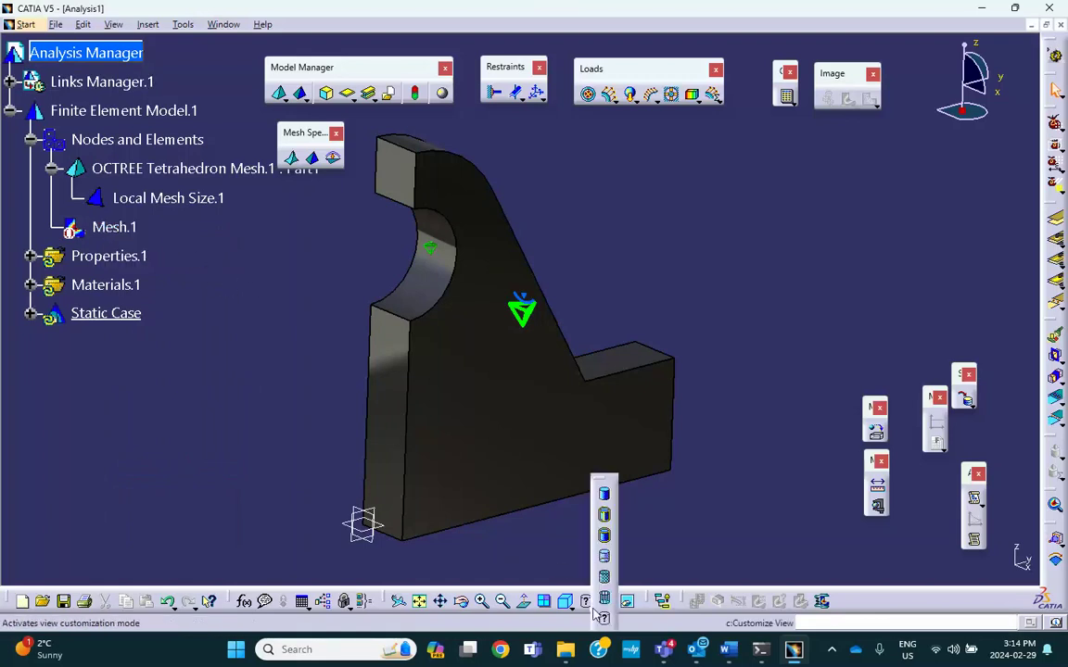
left_click(603, 537)
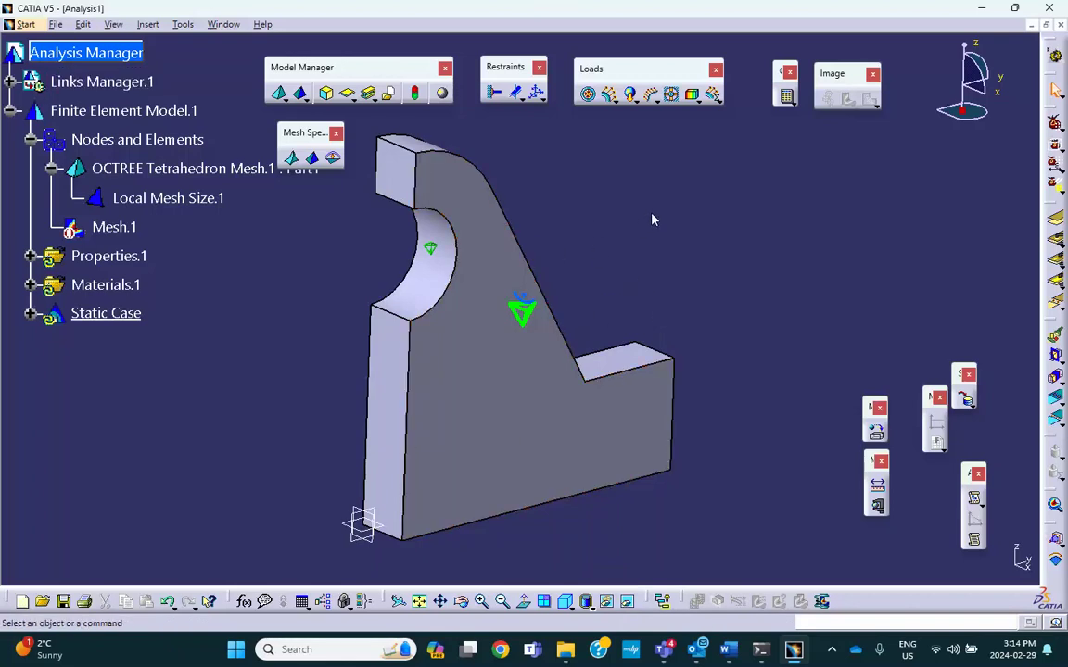
left_click(495, 91)
left_click(428, 284)
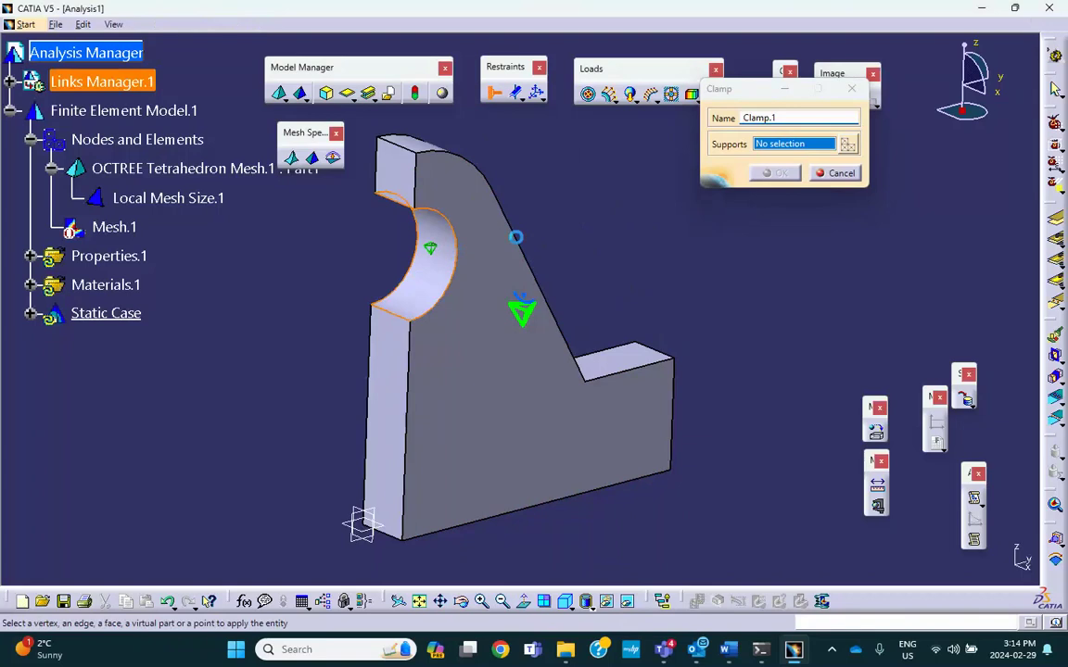
left_click(775, 174)
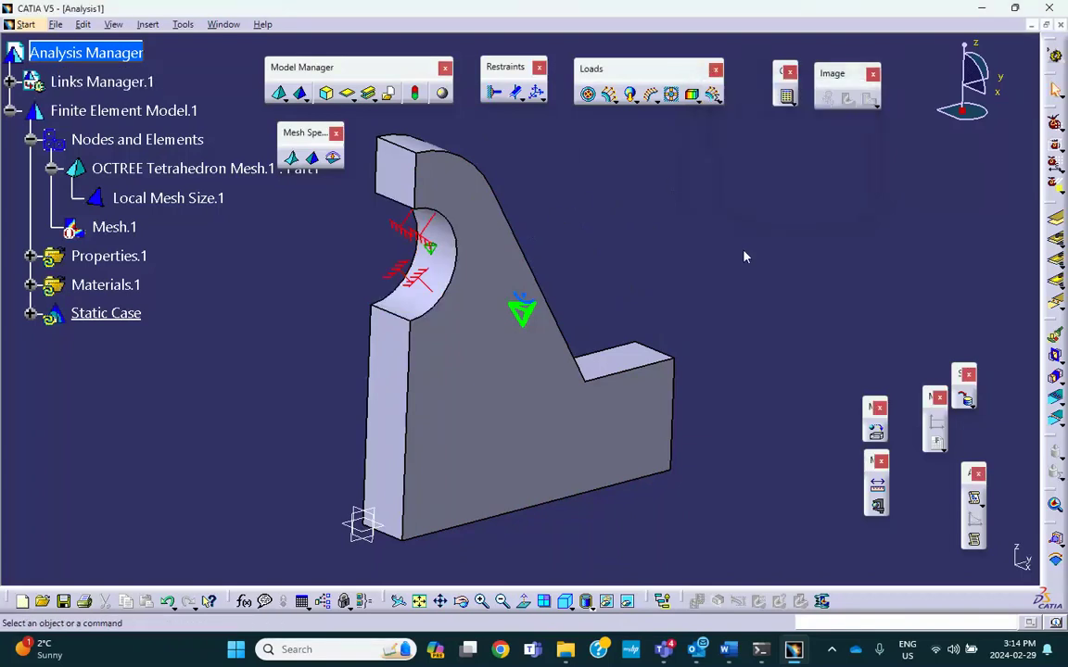
Reorient the view and check the Word assignment before returning to CATIA
middle_click_drag(653, 304, 463, 347)
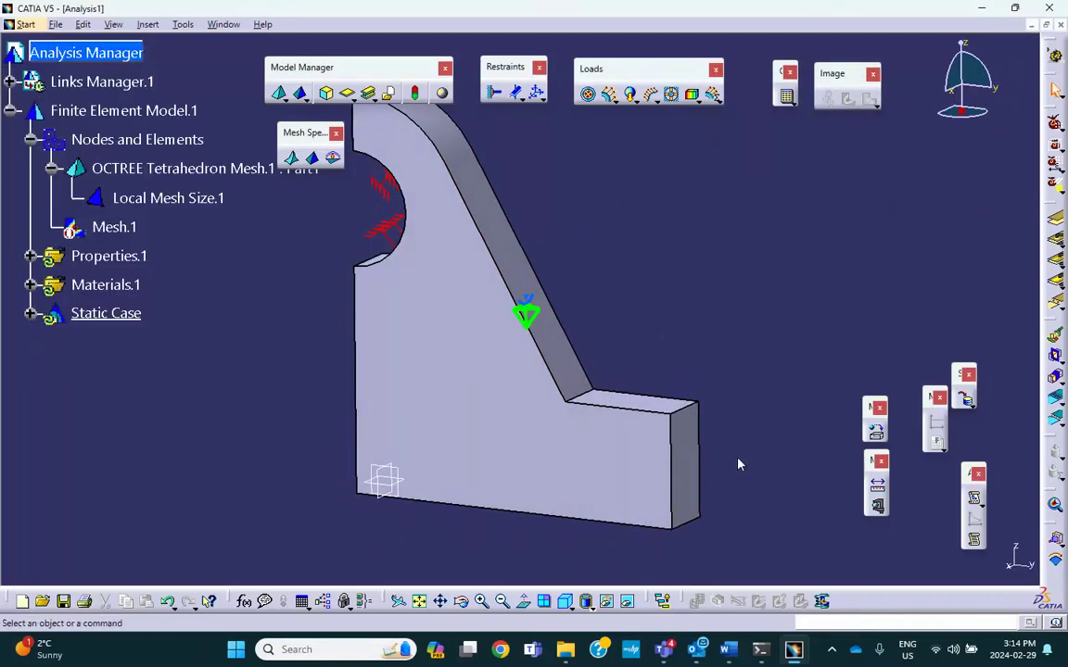
middle_click(743, 400)
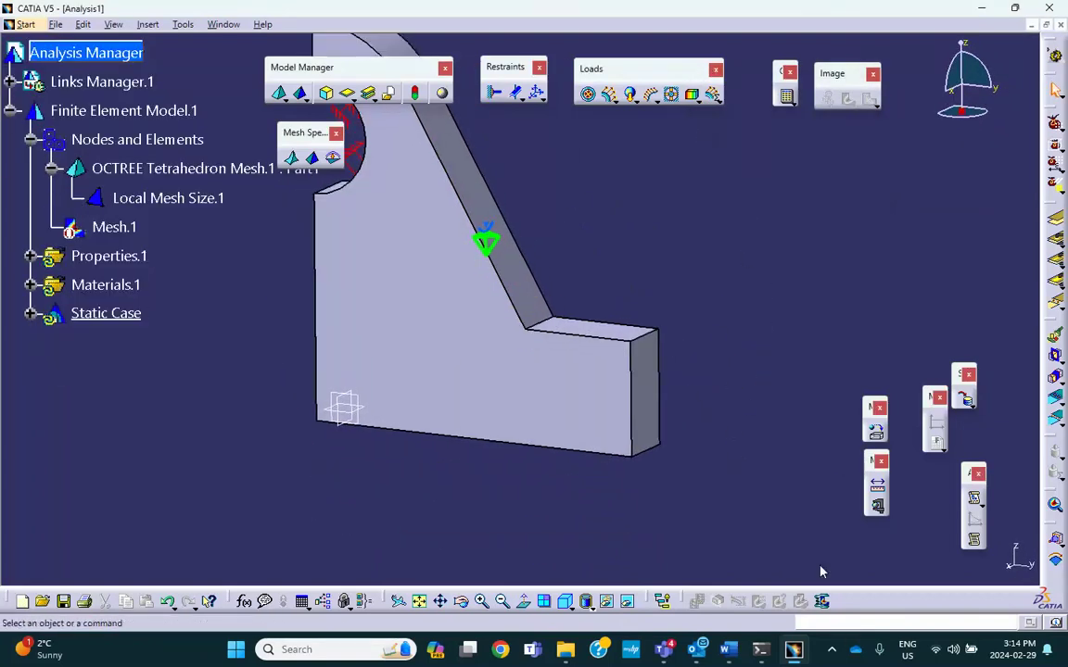
left_click(730, 650)
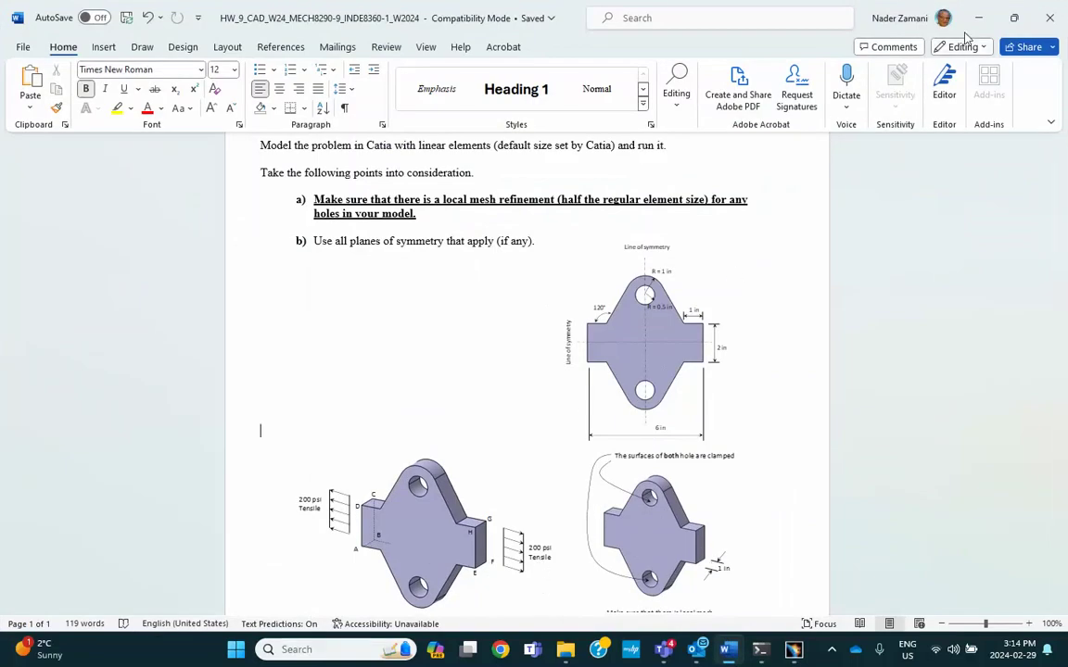
left_click(978, 17)
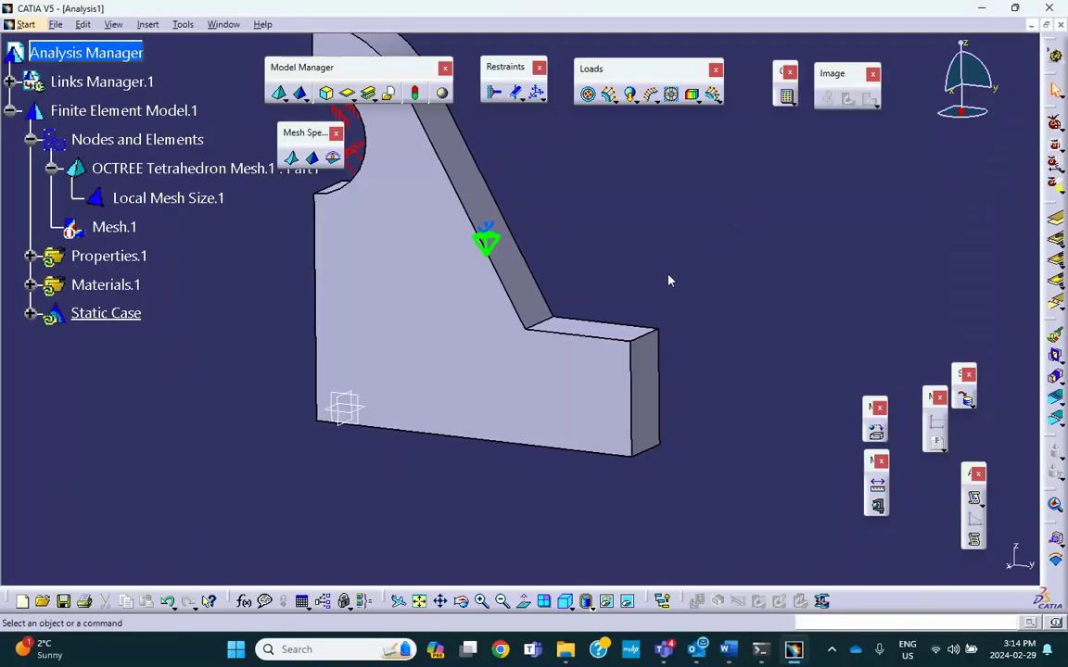
Apply a -200 psi pressure load to the bracket's end face
left_click(590, 96)
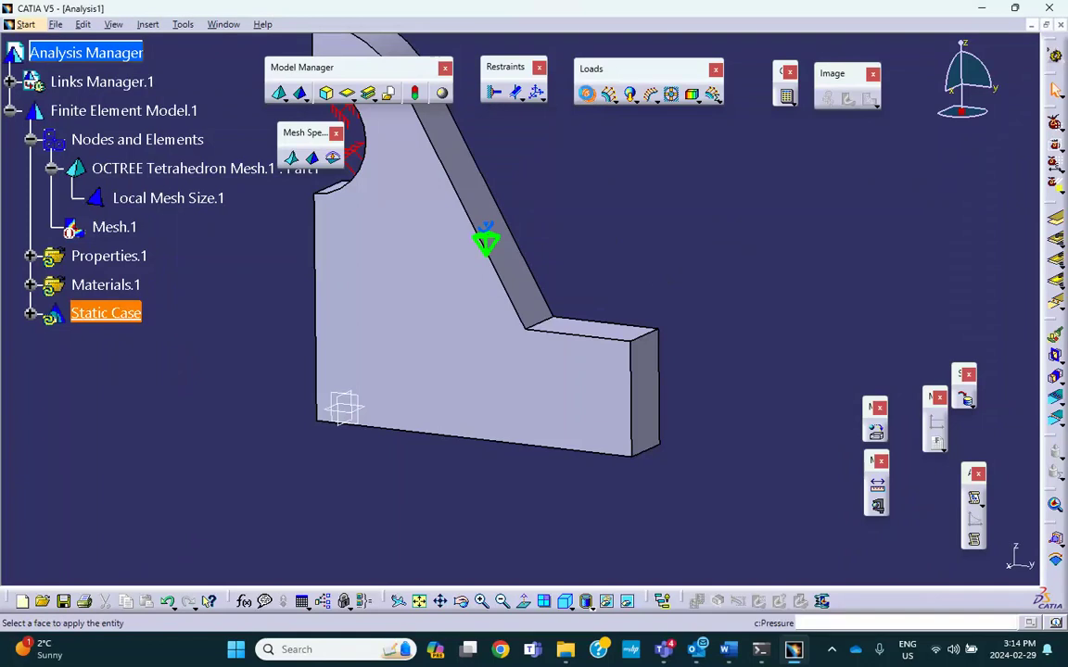
left_click(651, 405)
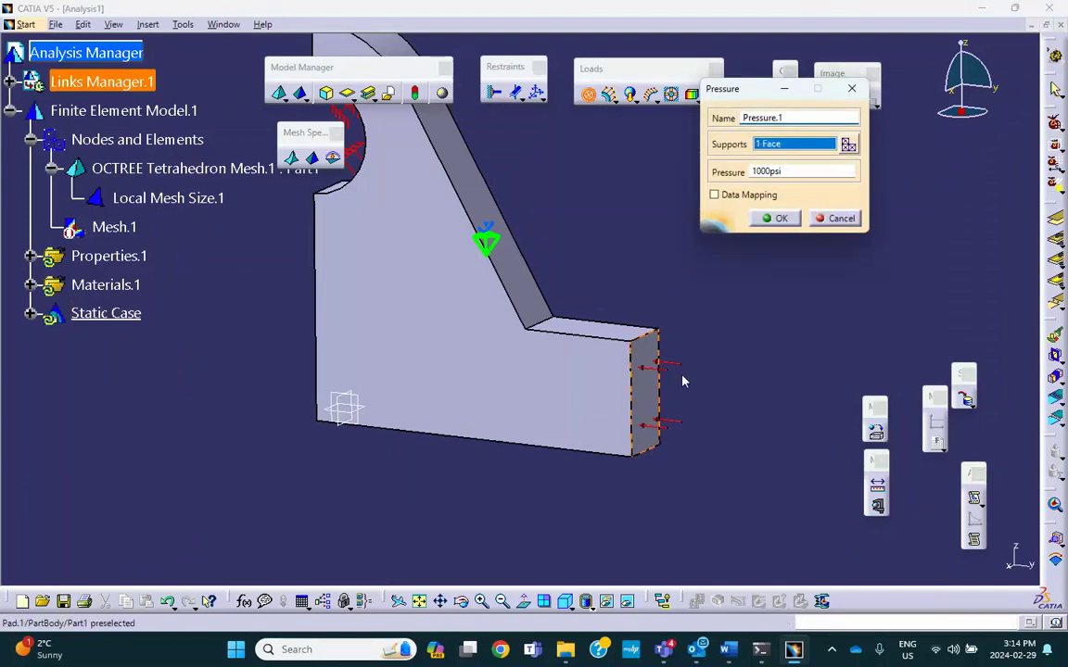
double_click(754, 171)
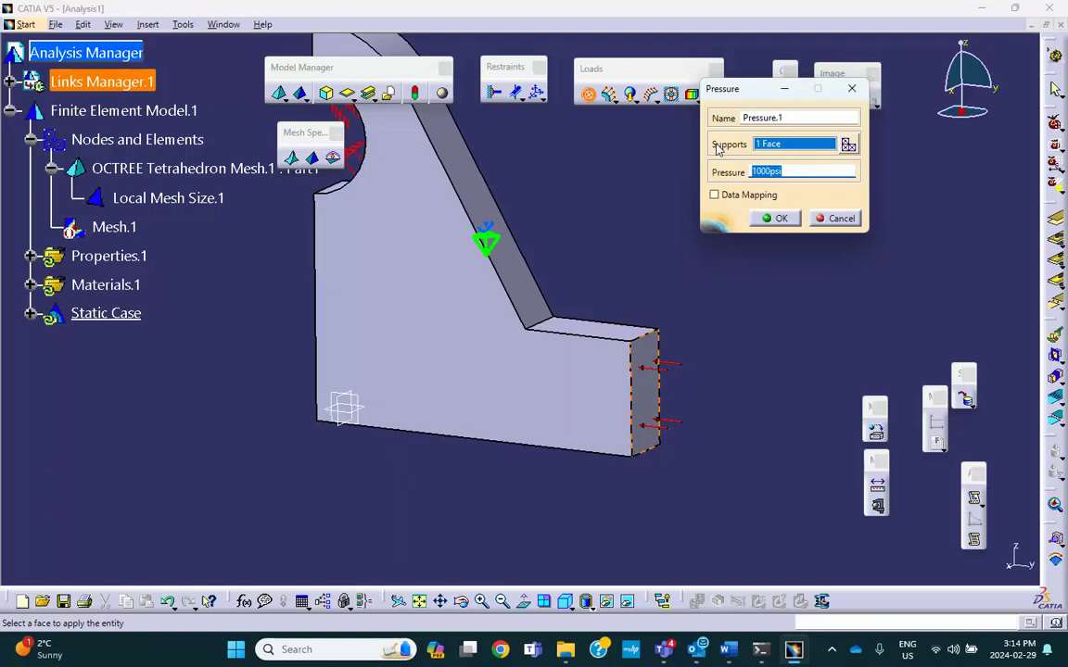
type("-29")
key("BackSpace")
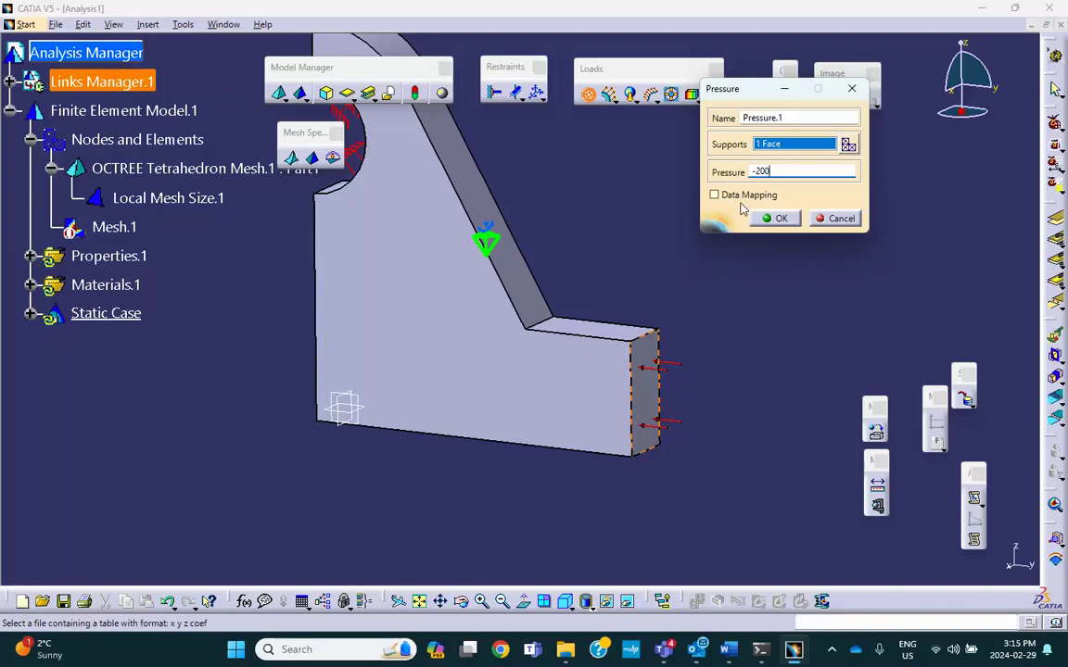
left_click(771, 218)
Zoom out, pan and rotate the bracket back to an upright view
middle_click_drag(725, 267, 705, 296)
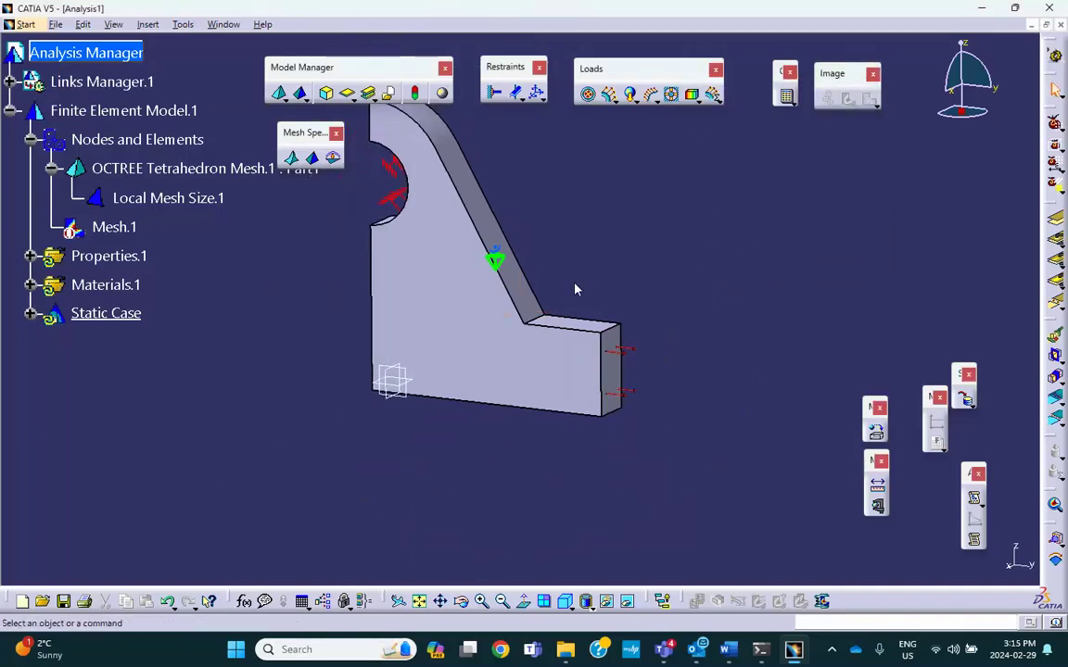
middle_click_drag(574, 289, 635, 341)
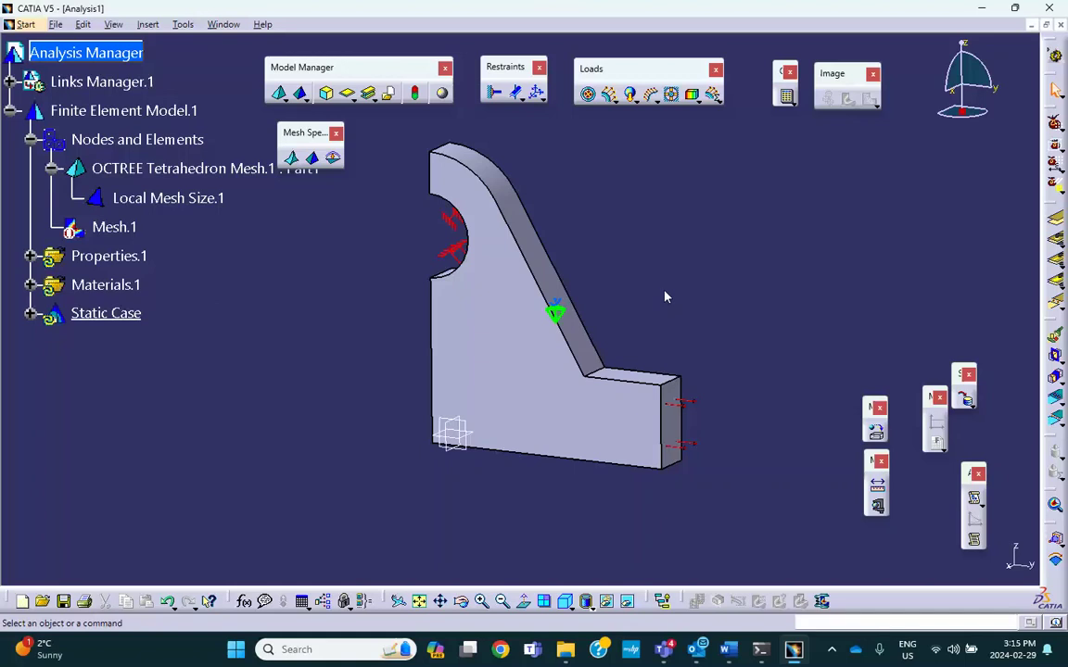
middle_click_drag(529, 346, 576, 331)
middle_click_drag(619, 421, 606, 277)
middle_click_drag(560, 334, 561, 334)
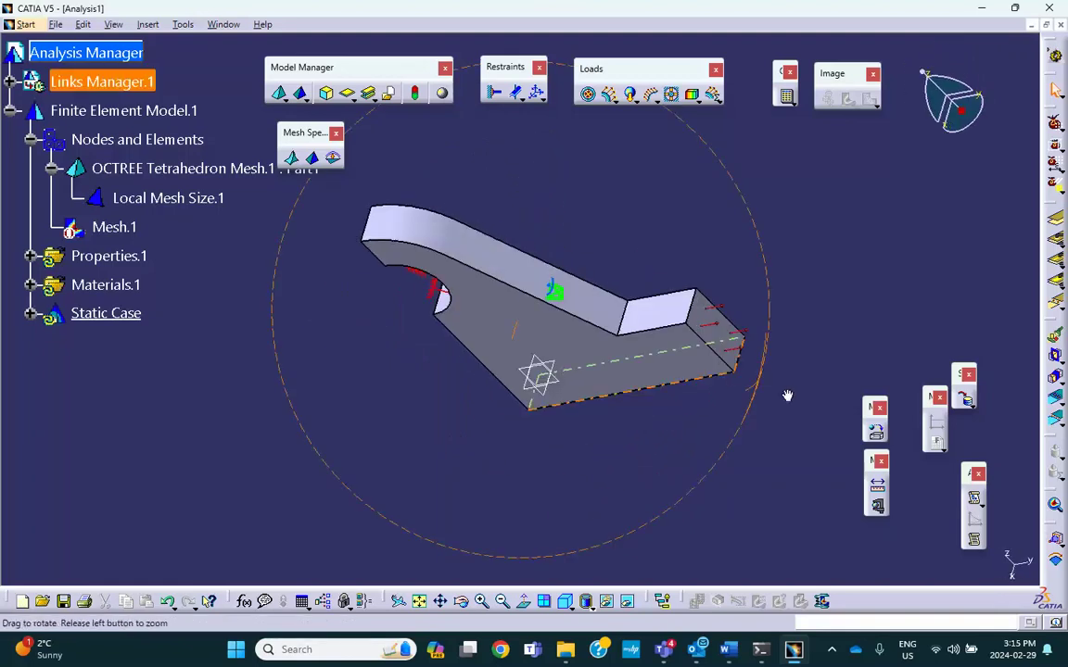
middle_click_drag(787, 395, 735, 185)
Add Surface Slider.1 on the bracket's top, front-left and bottom faces
left_click(516, 93)
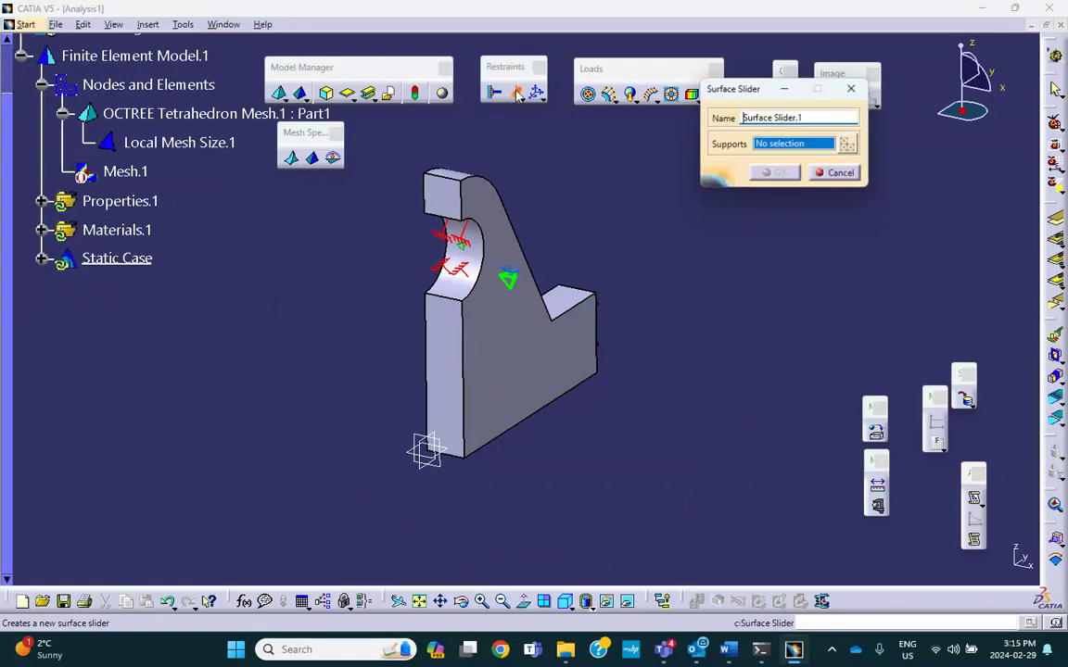
left_click(433, 200)
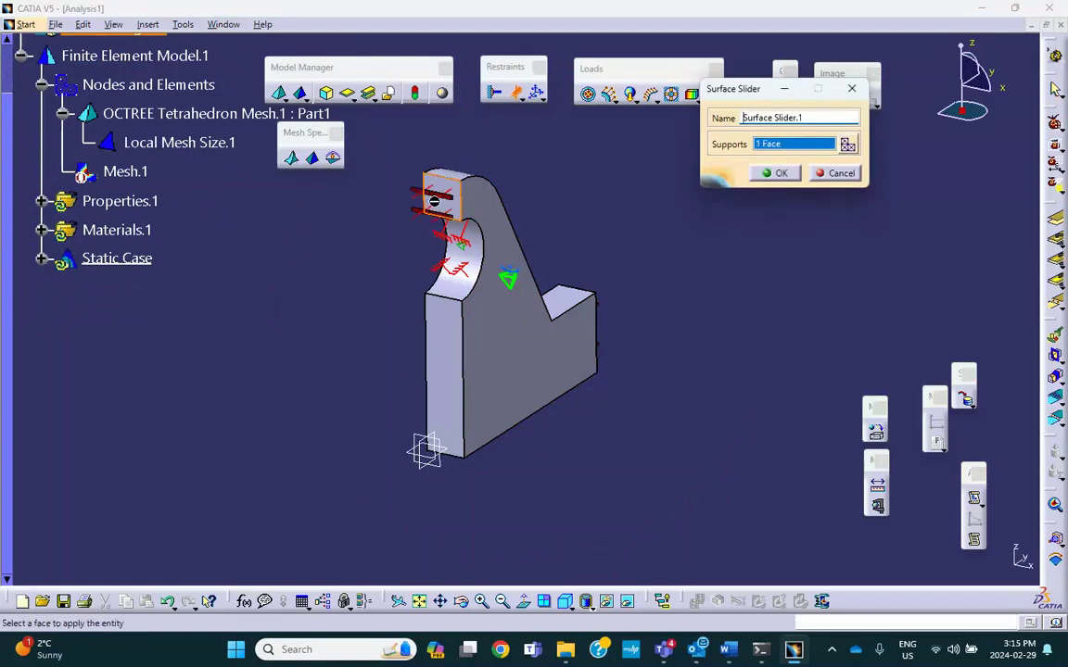
left_click(446, 370)
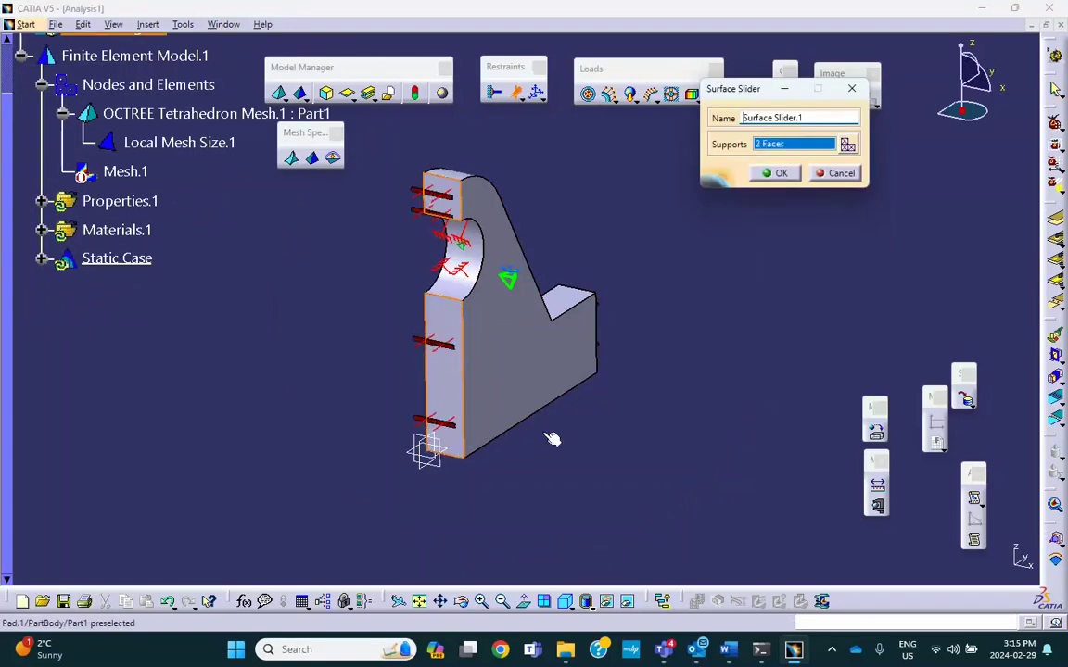
middle_click_drag(551, 439, 527, 208)
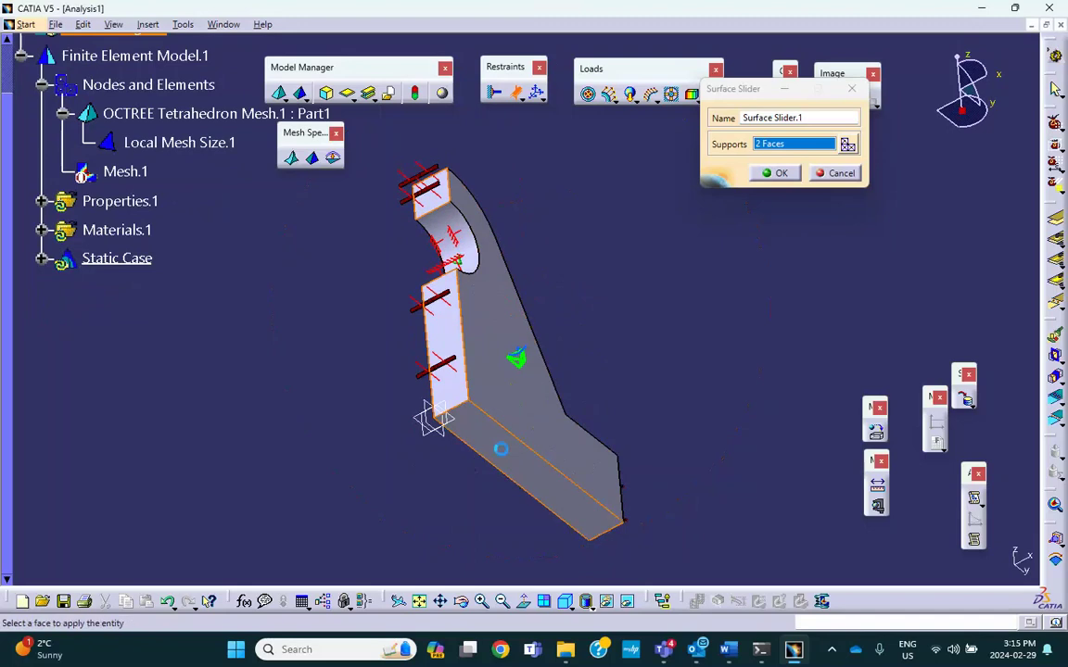
left_click(500, 449)
middle_click_drag(607, 303, 275, 303)
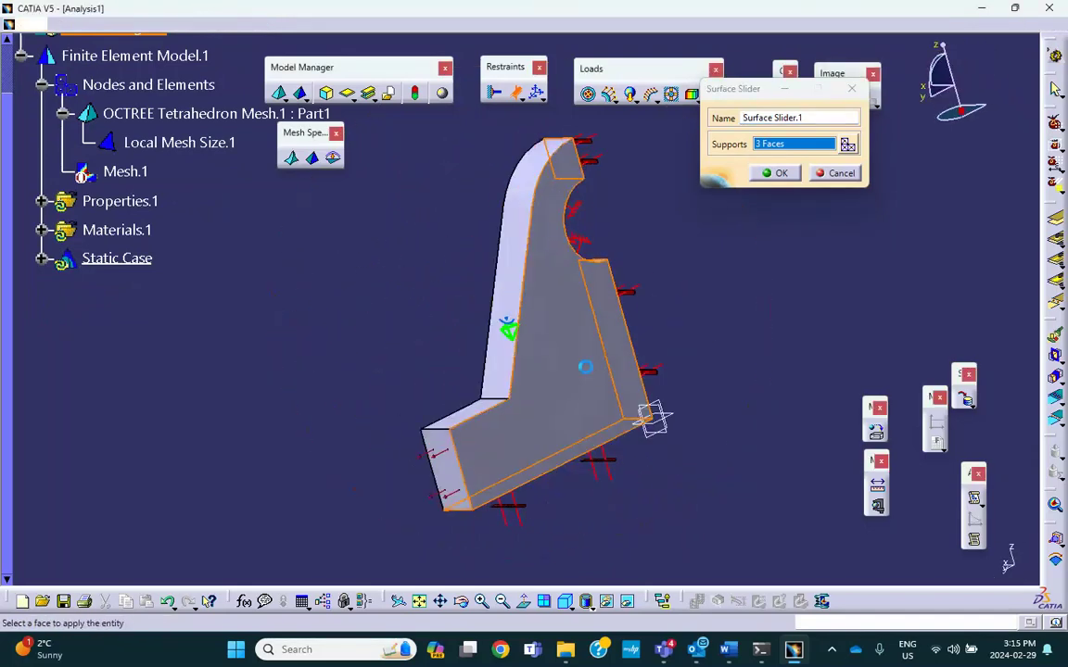
left_click(773, 172)
middle_click_drag(624, 313, 674, 243)
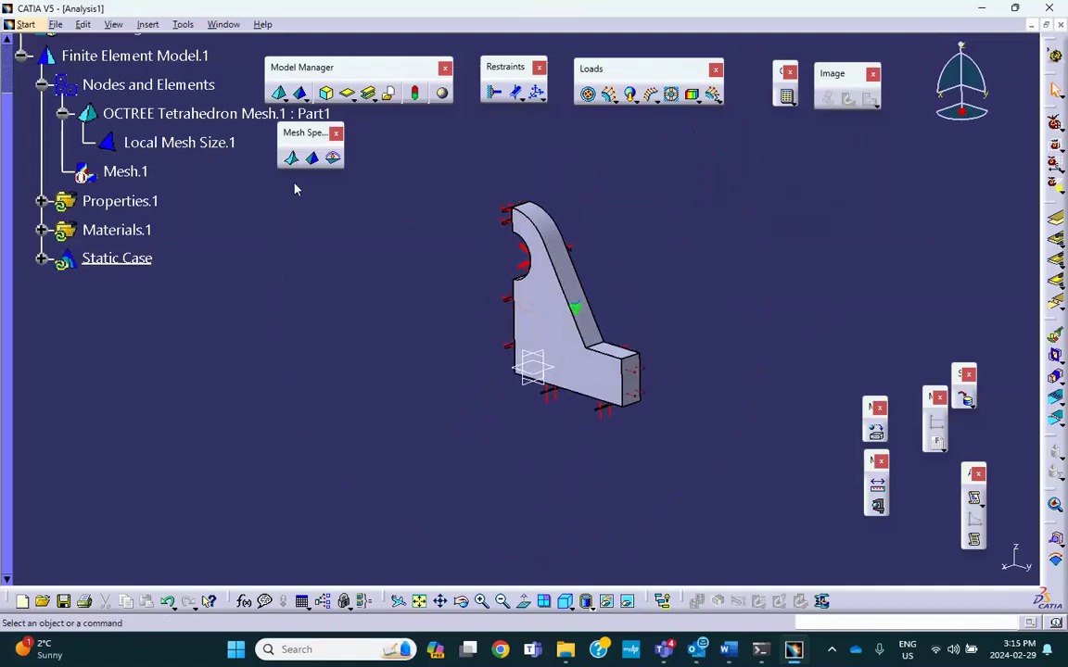
Through Save Management, save Analysis1.CATAnalysis under the new name Analysis1-HW9 in HW8_CAD
left_click(55, 25)
left_click(105, 195)
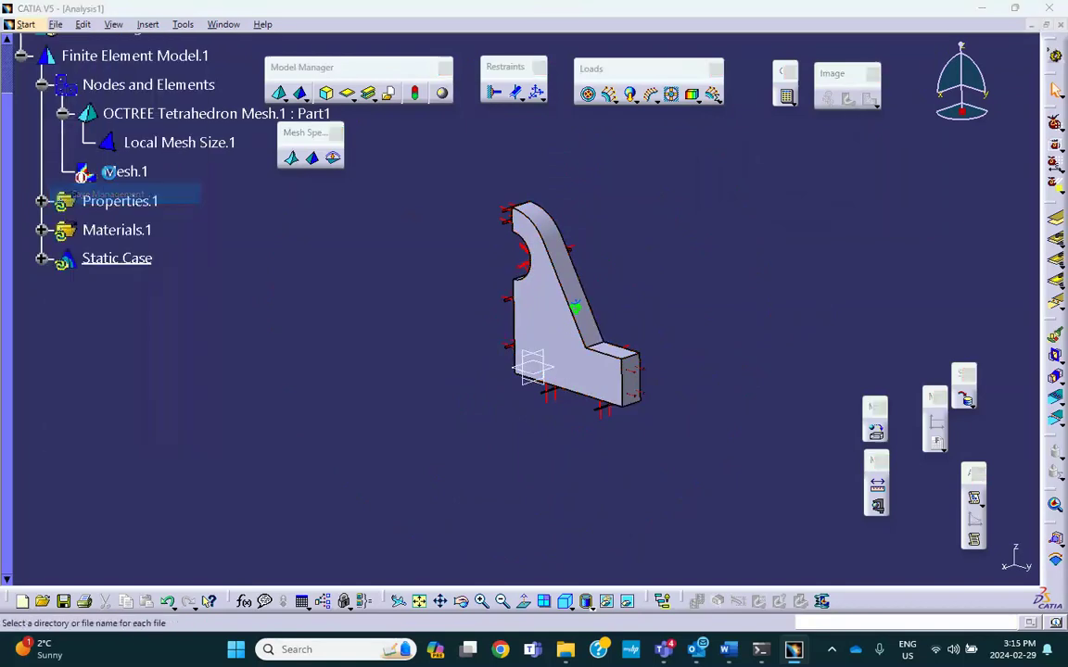
left_click(145, 163)
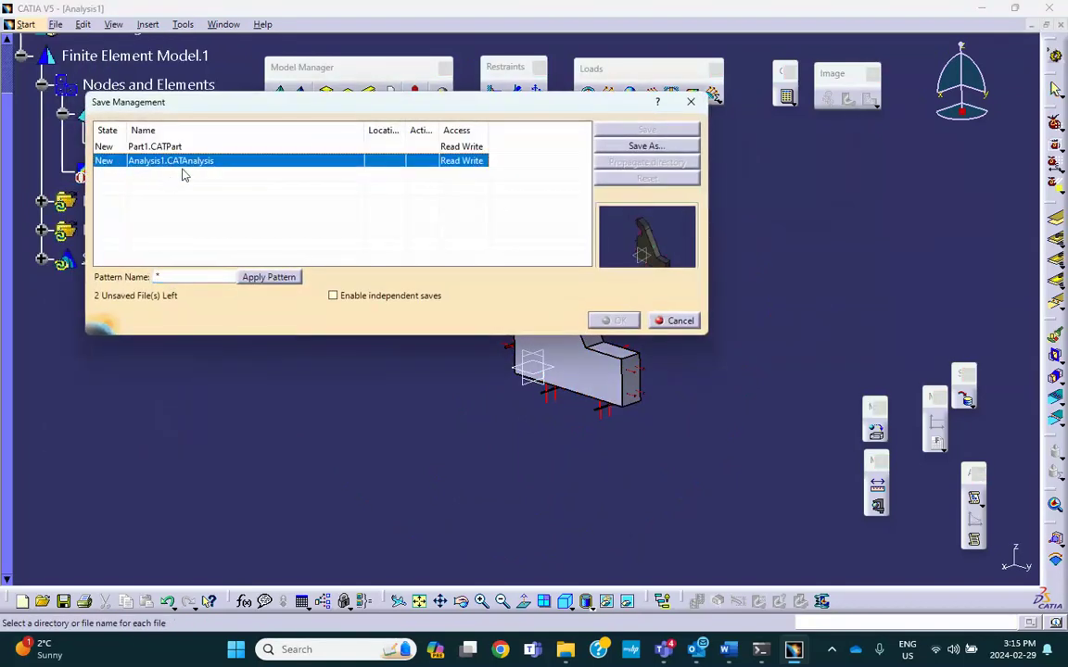
left_click(616, 147)
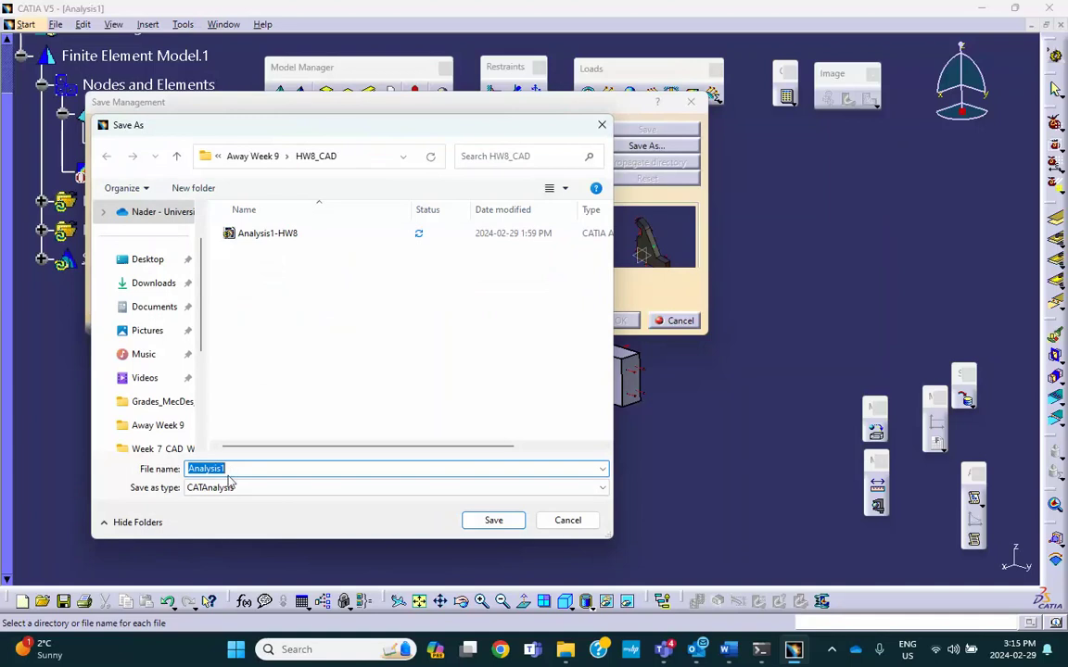
left_click(229, 469)
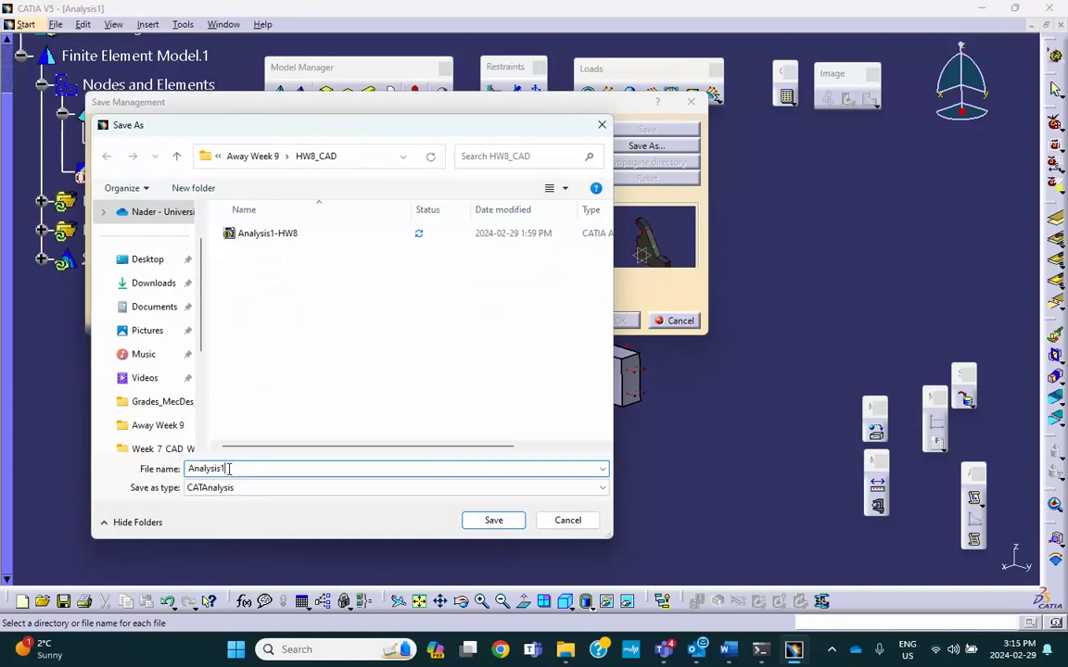
type("-")
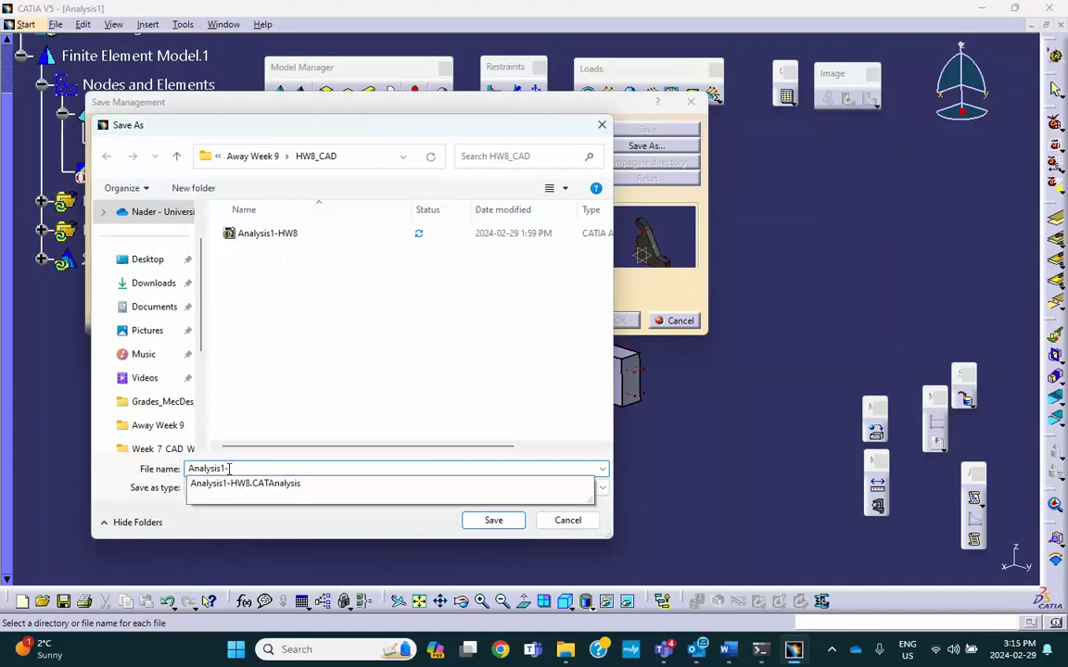
type("HW9")
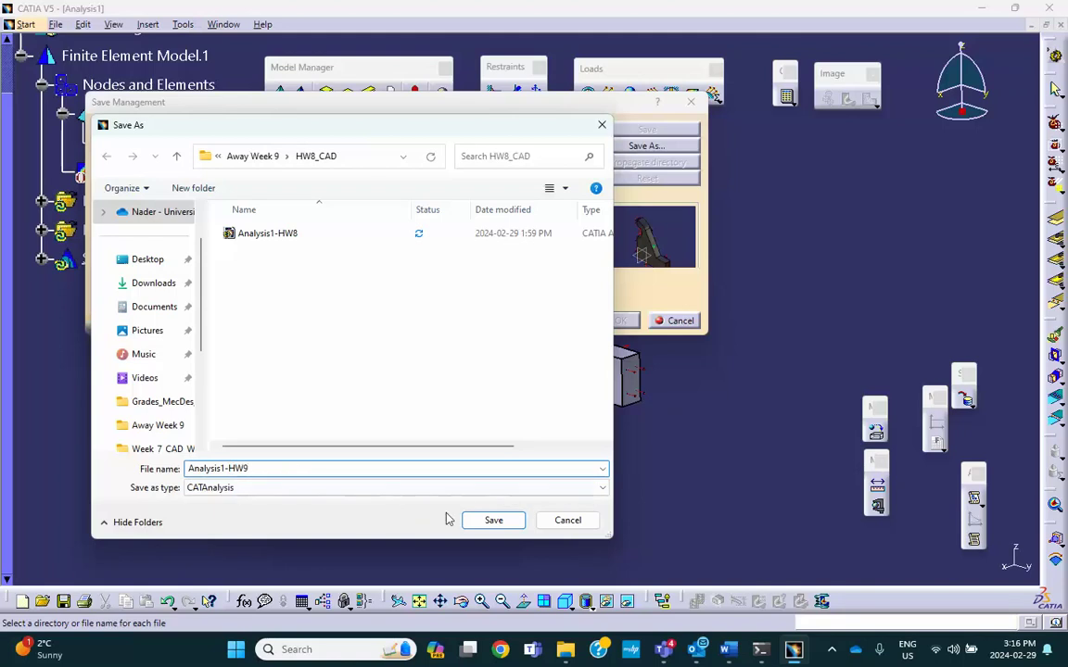
left_click(489, 520)
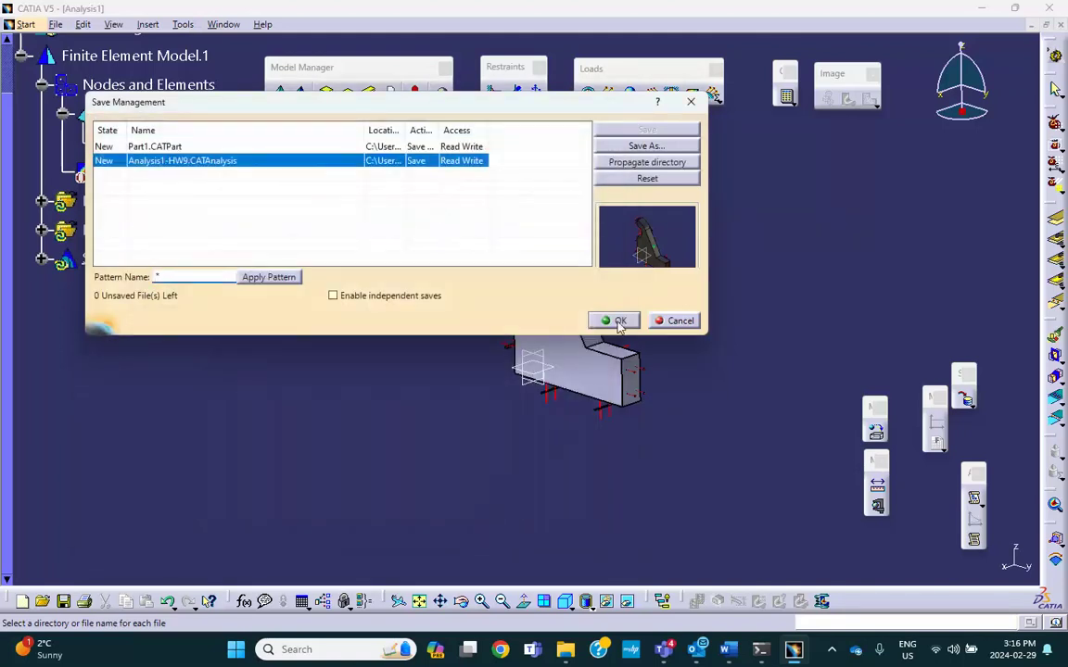
left_click(649, 179)
left_click(616, 320)
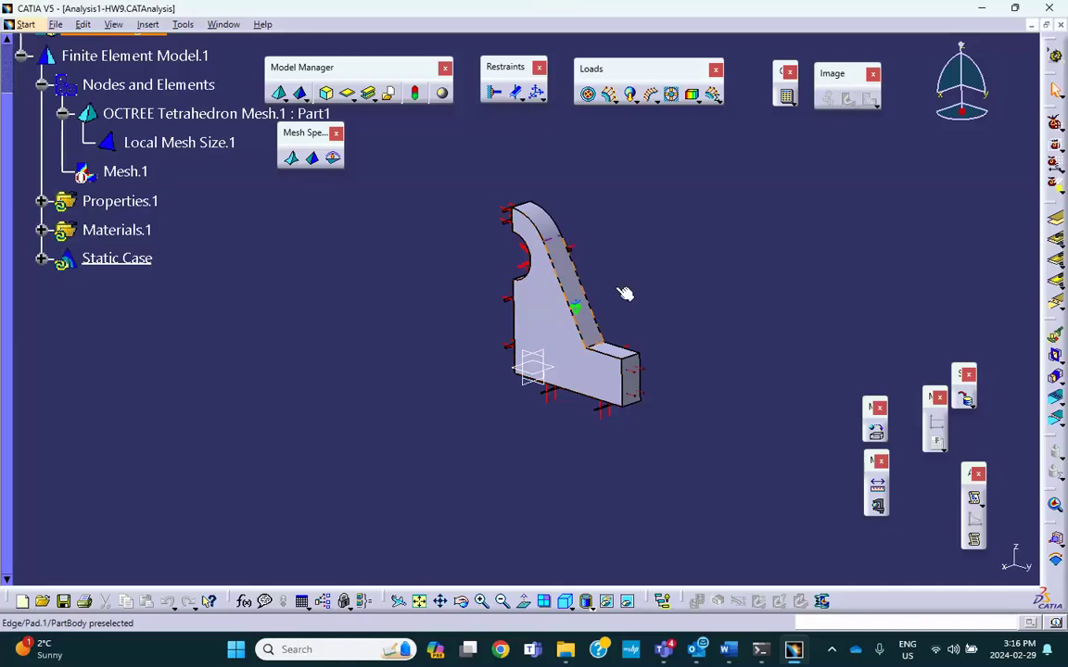
Compute all cases past the rotation-constraint warning, then display the bracket's deformed mesh
left_click(786, 98)
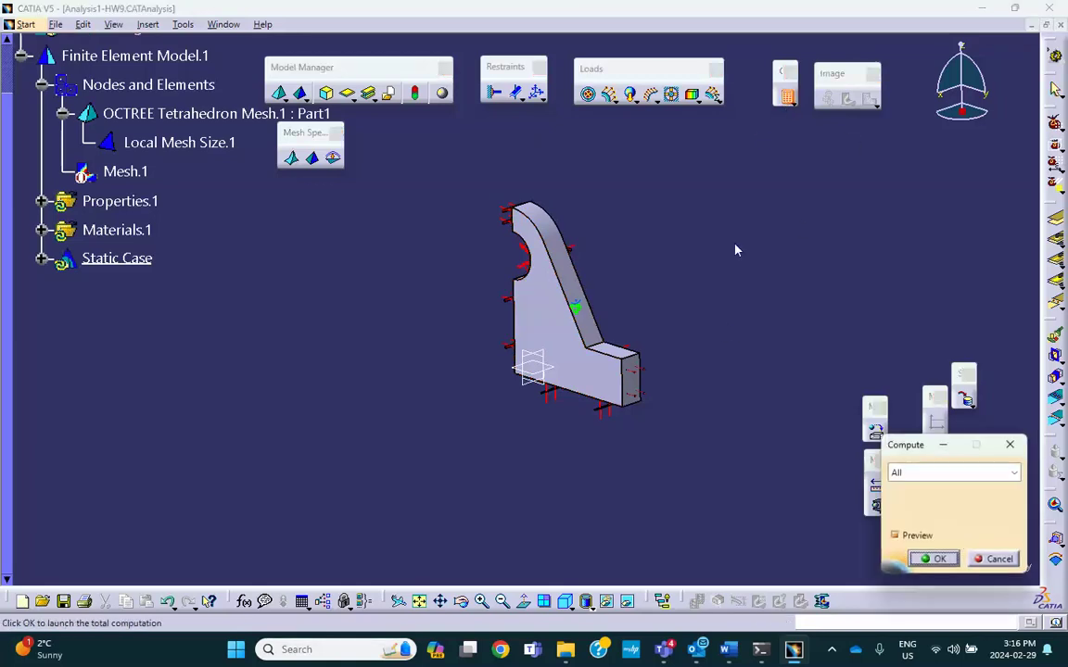
left_click(936, 557)
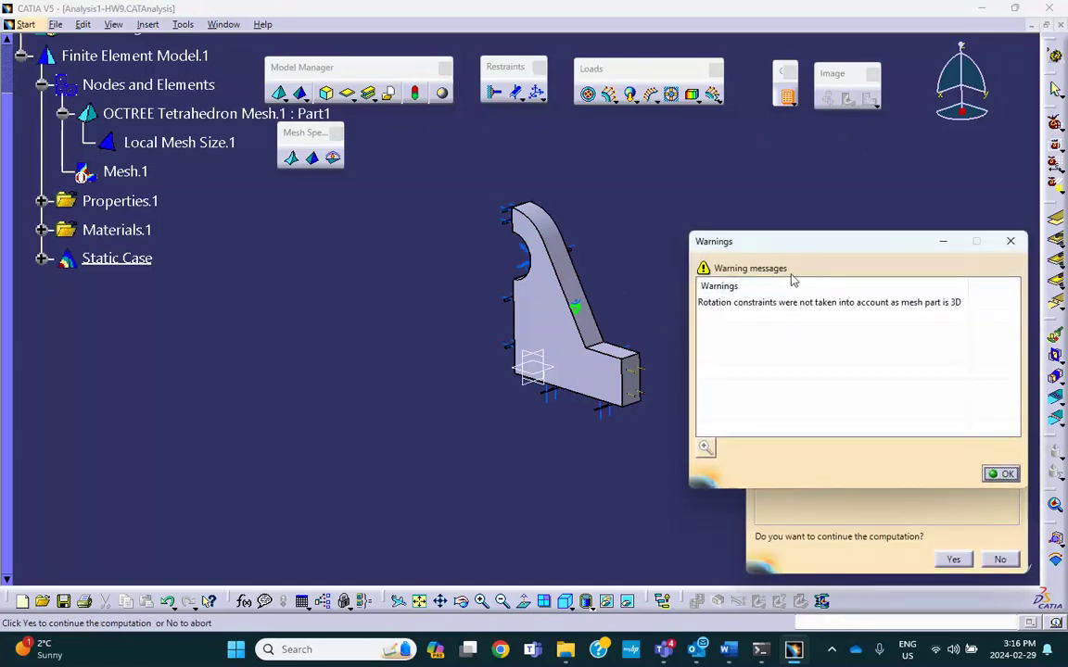
left_click(992, 473)
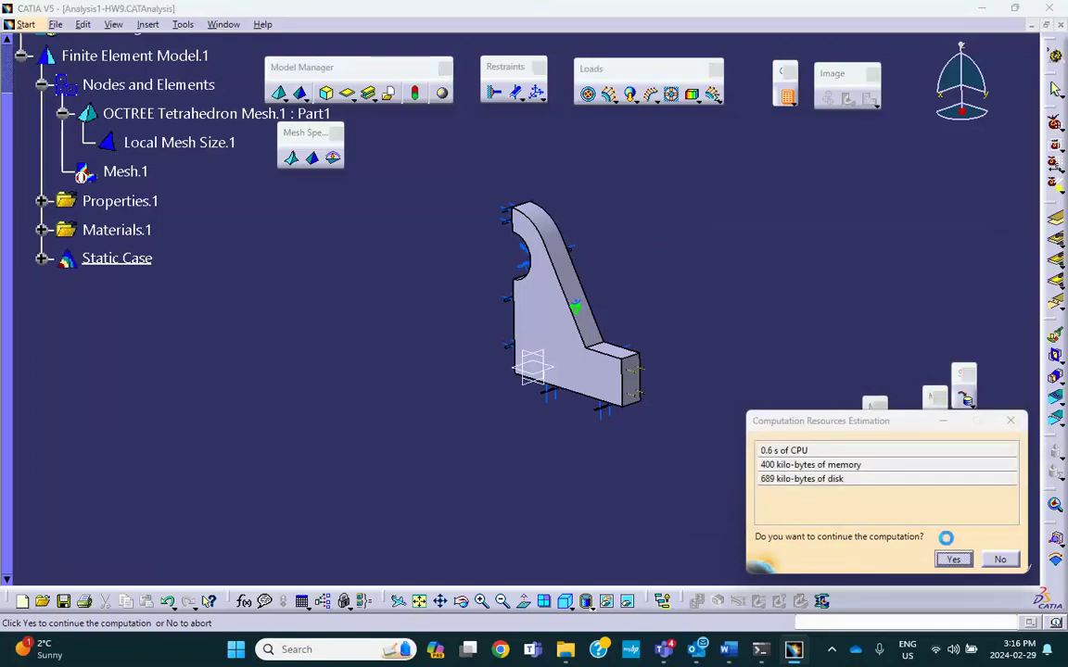
left_click(952, 558)
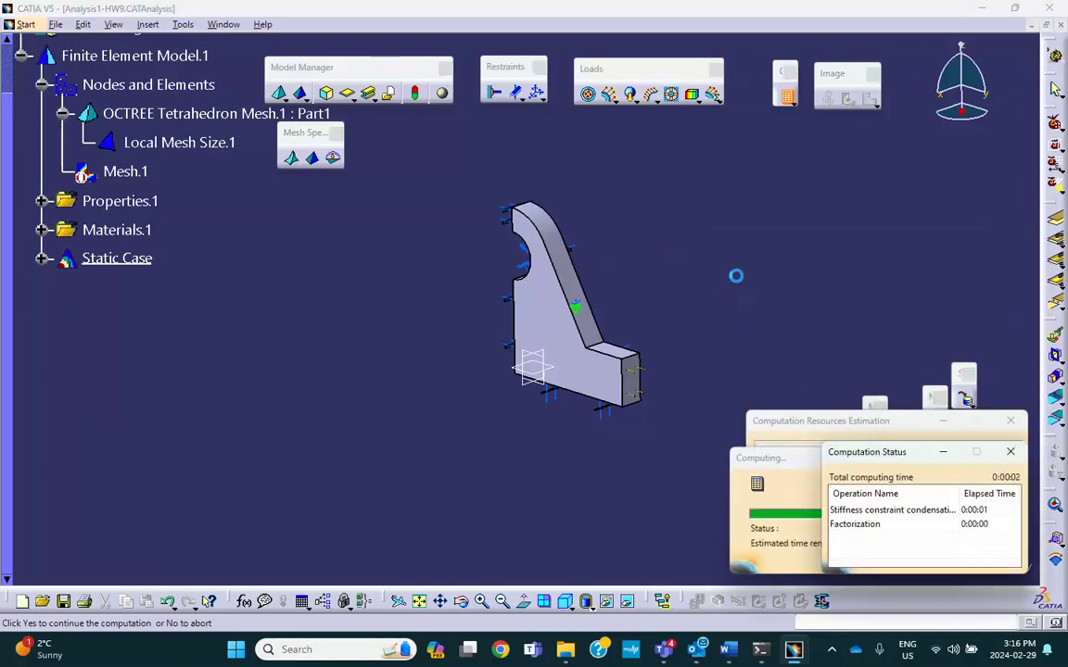
middle_click_drag(735, 278, 664, 259)
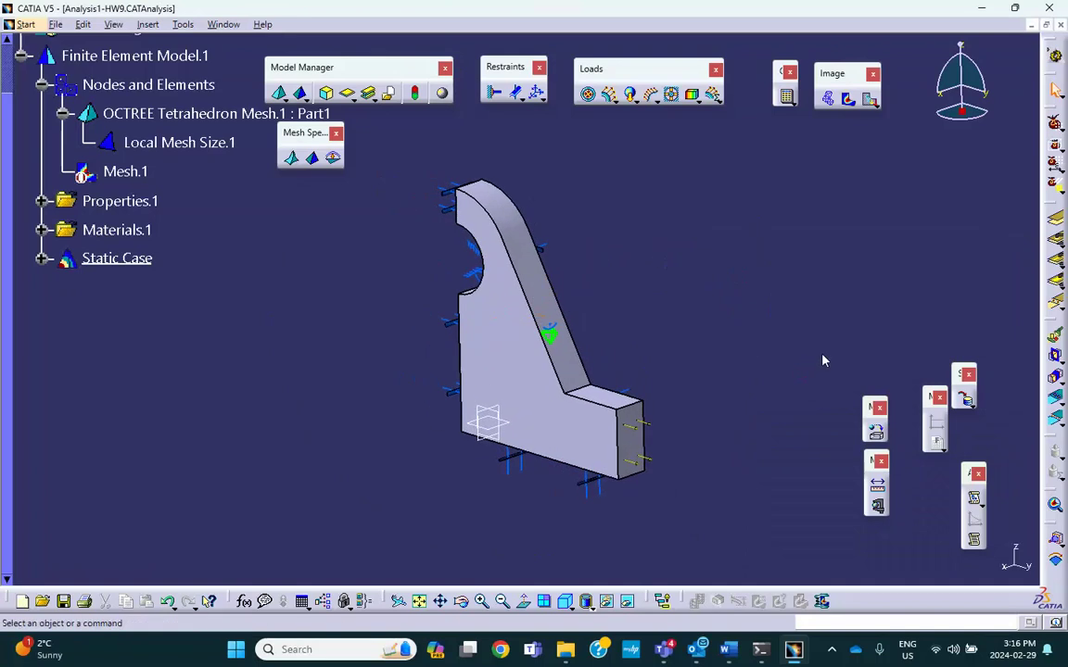
left_click(831, 101)
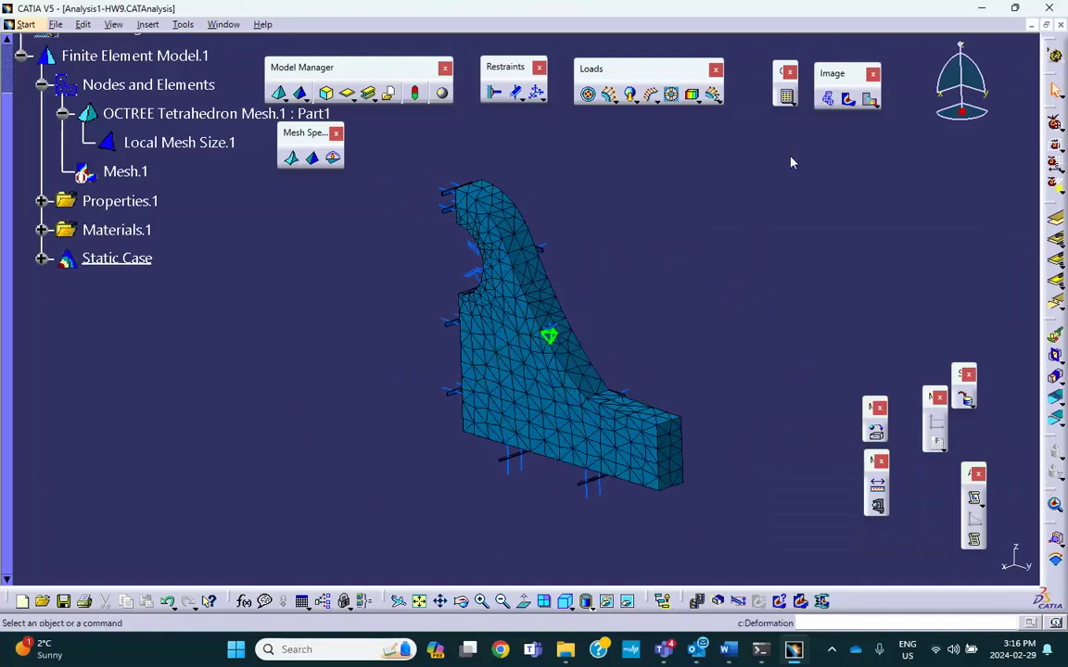
Animate the deformed mesh, then show translational displacement vectors on the bracket
left_click(698, 600)
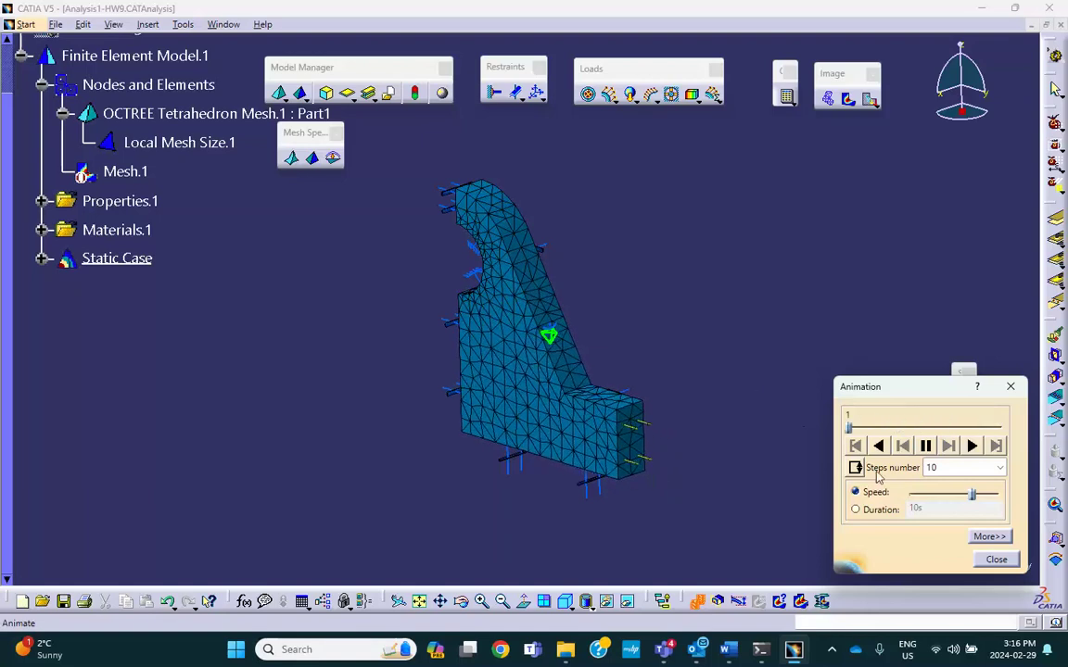
left_click(995, 559)
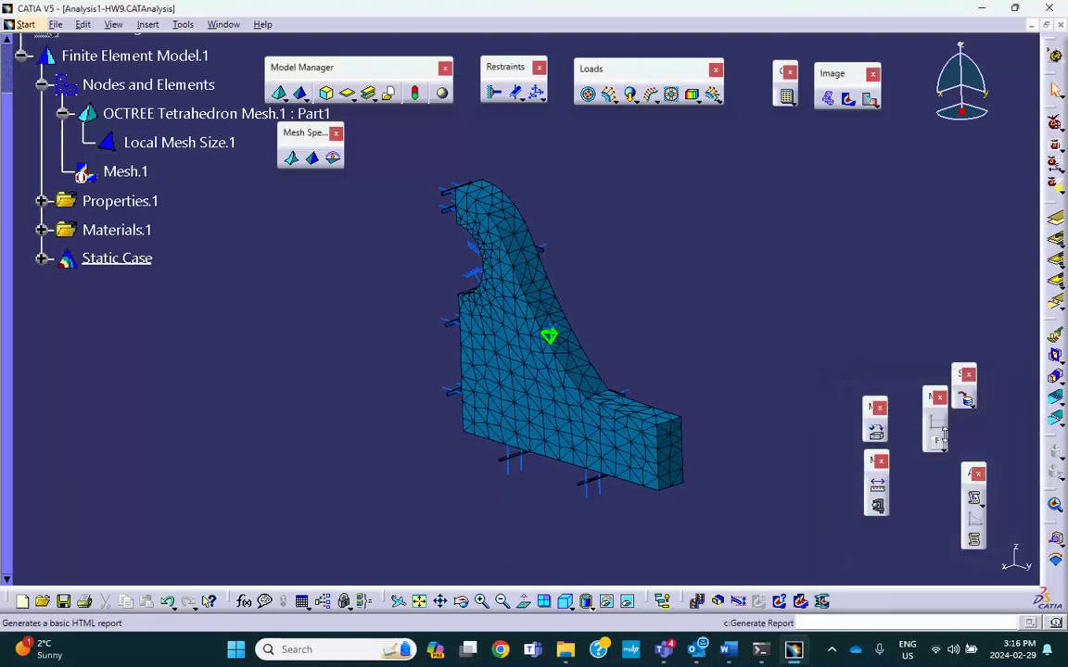
left_click(869, 101)
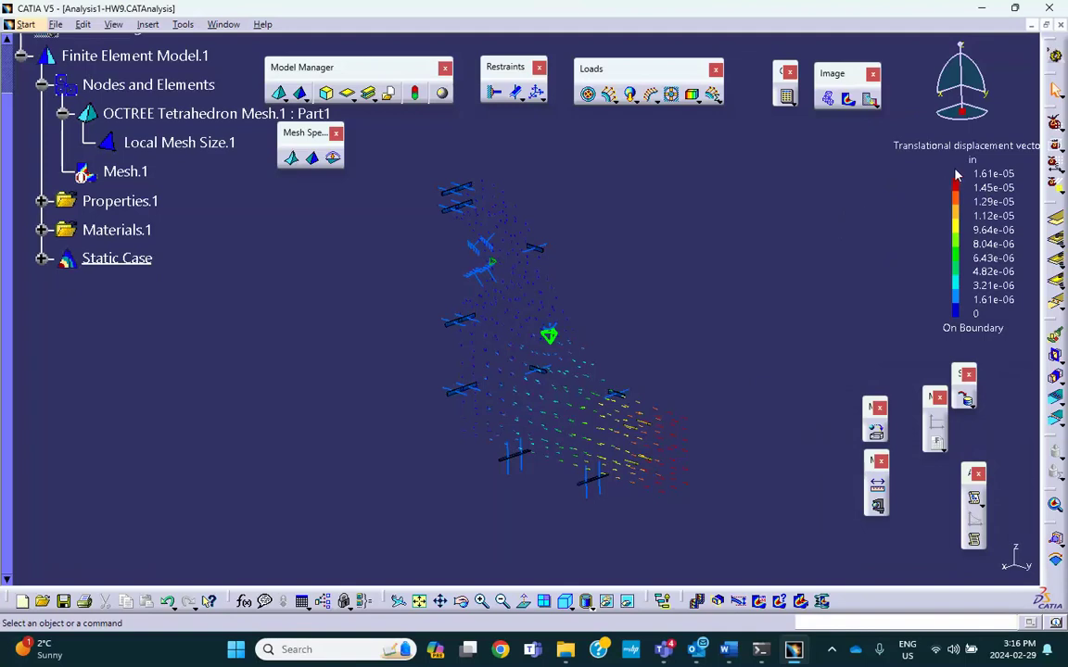
Check the Pressure.1 load value without changes, then open the displacement image settings
mouse_move(646, 428)
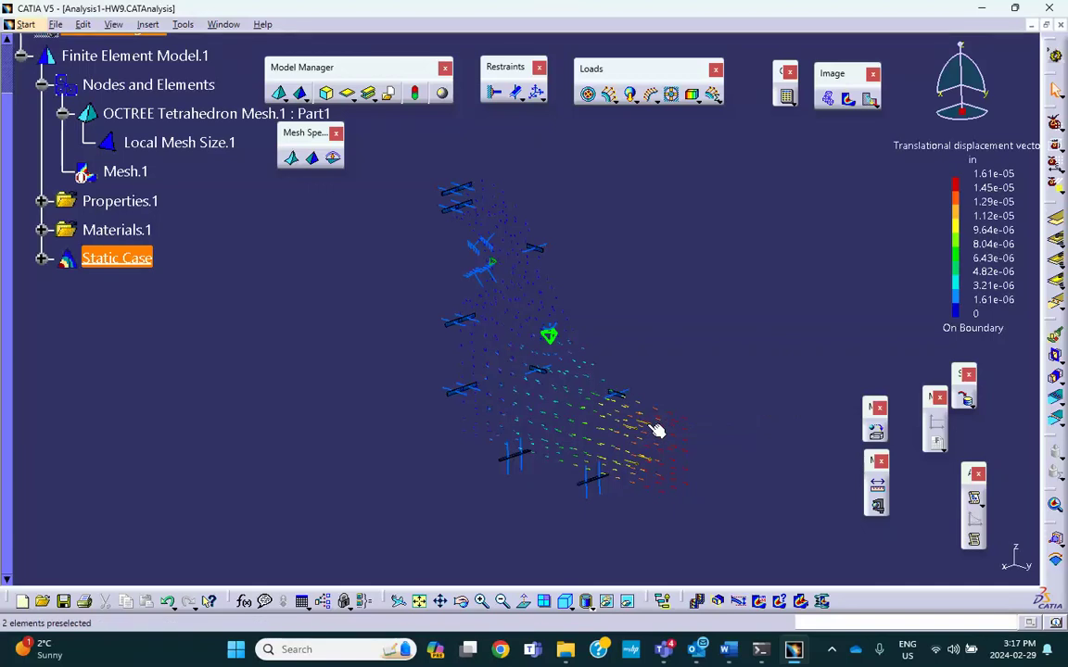
double_click(656, 430)
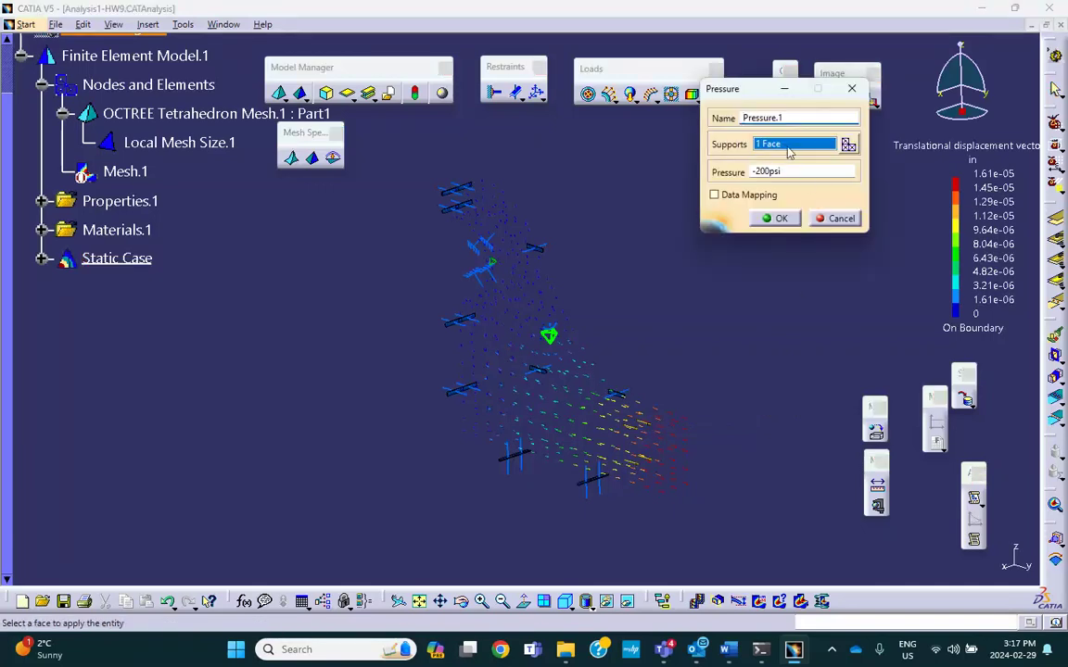
left_click(834, 219)
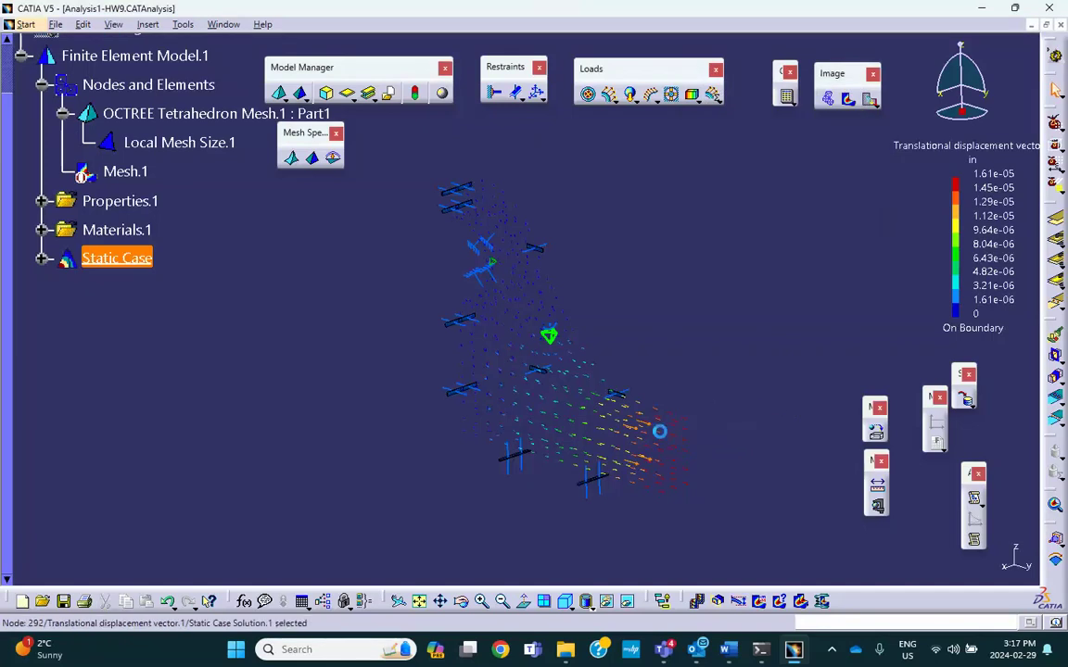
double_click(661, 430)
Set the displacement image to Average iso, shade with material, and draw all mesh edges
left_click(806, 374)
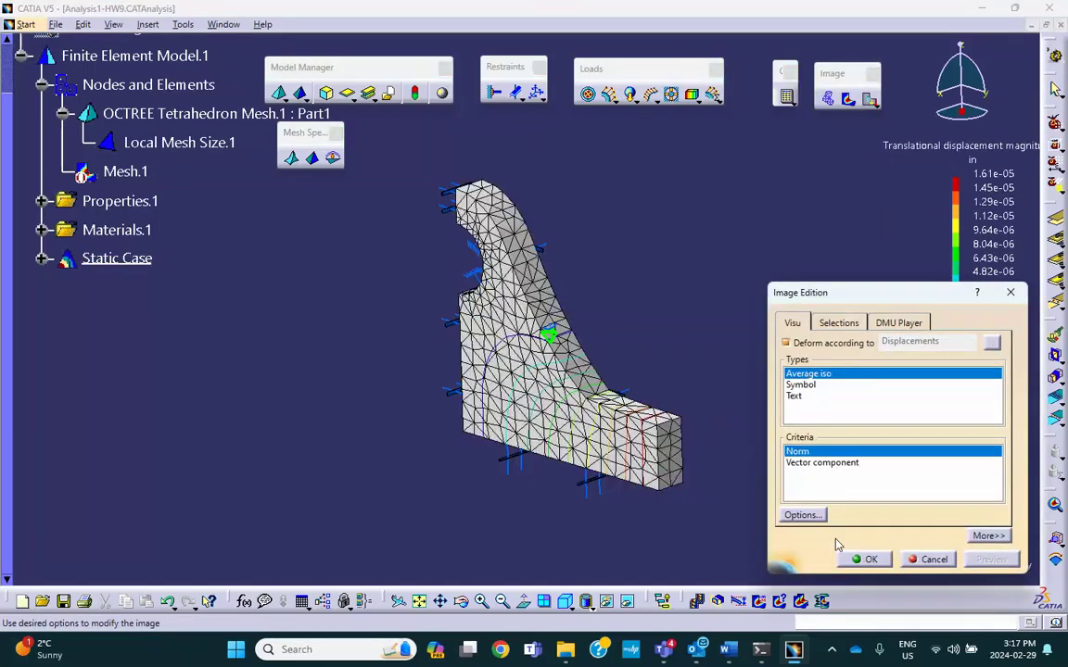
left_click(858, 560)
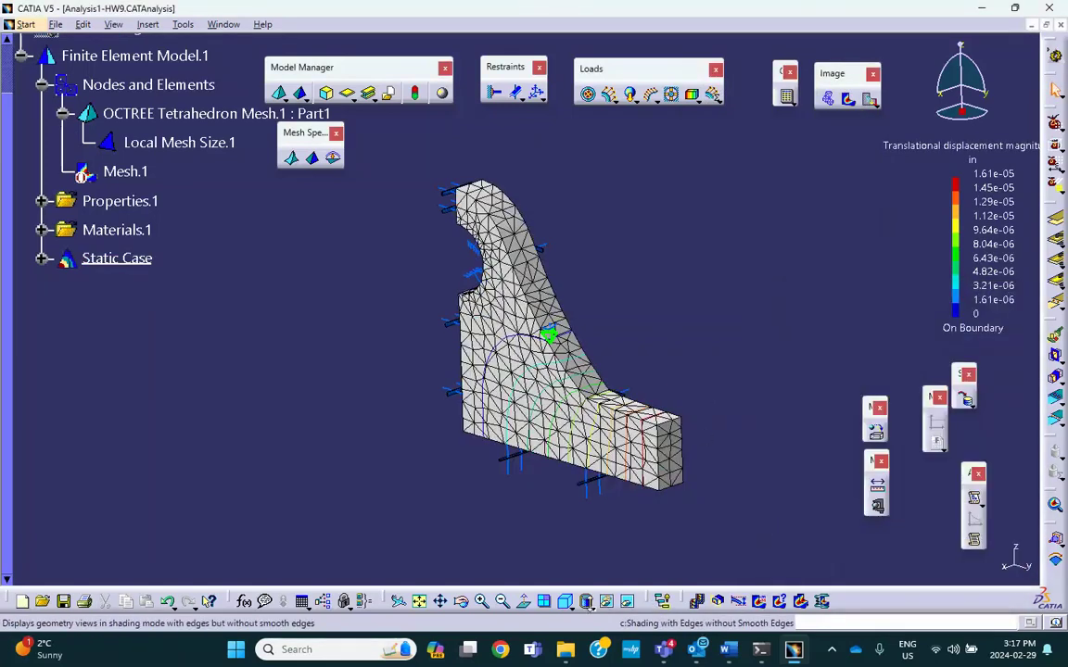
left_click(607, 602)
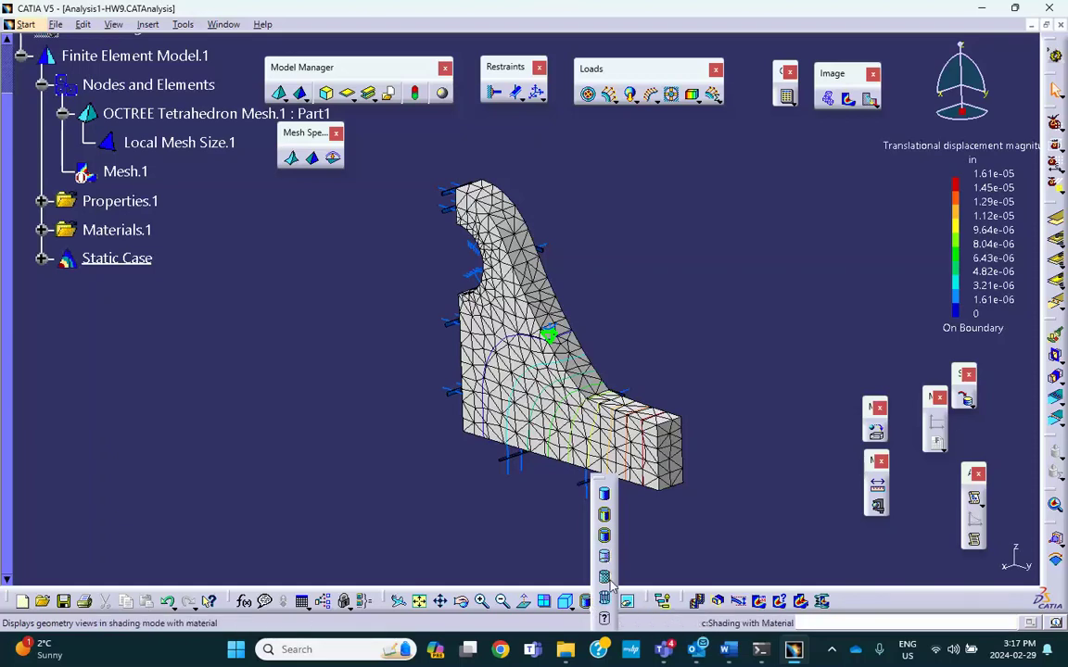
left_click(611, 537)
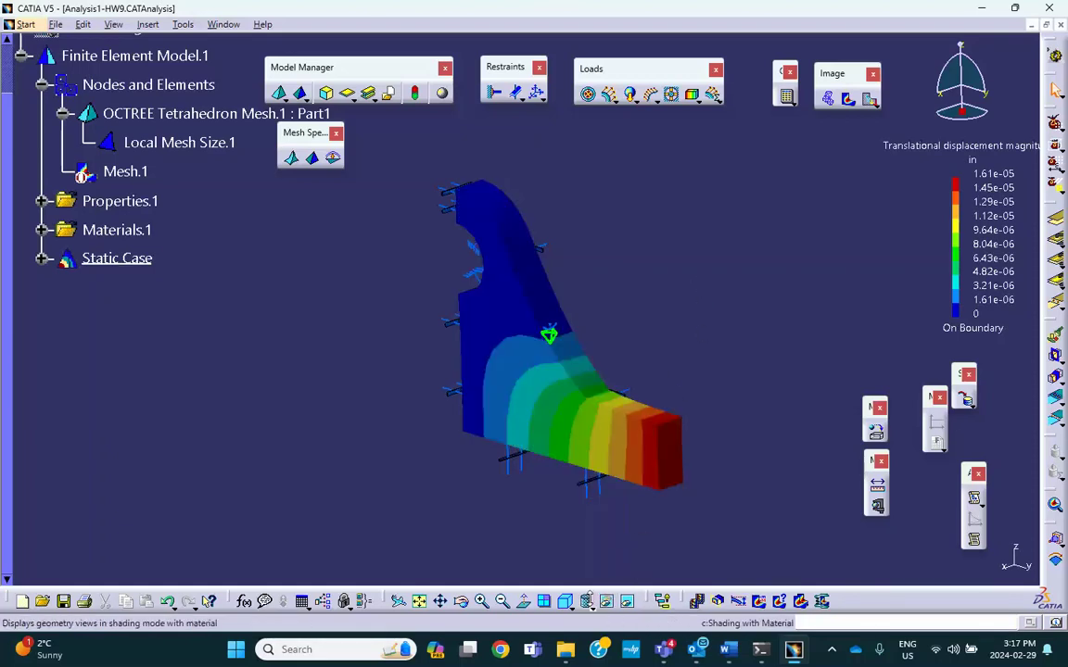
left_click(606, 601)
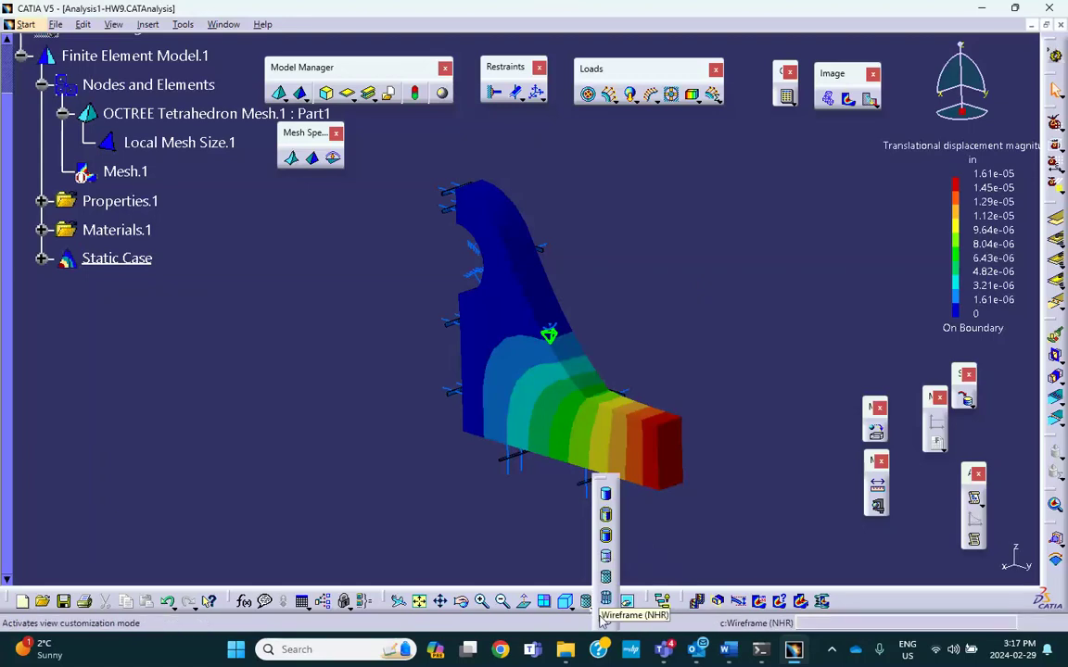
left_click(606, 618)
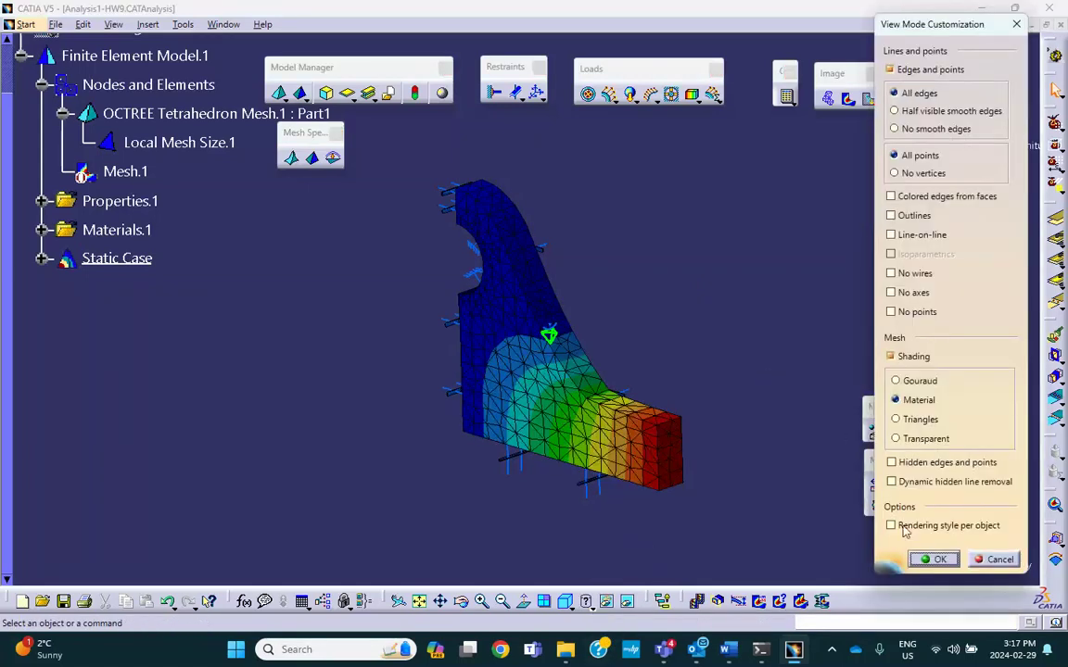
left_click(933, 560)
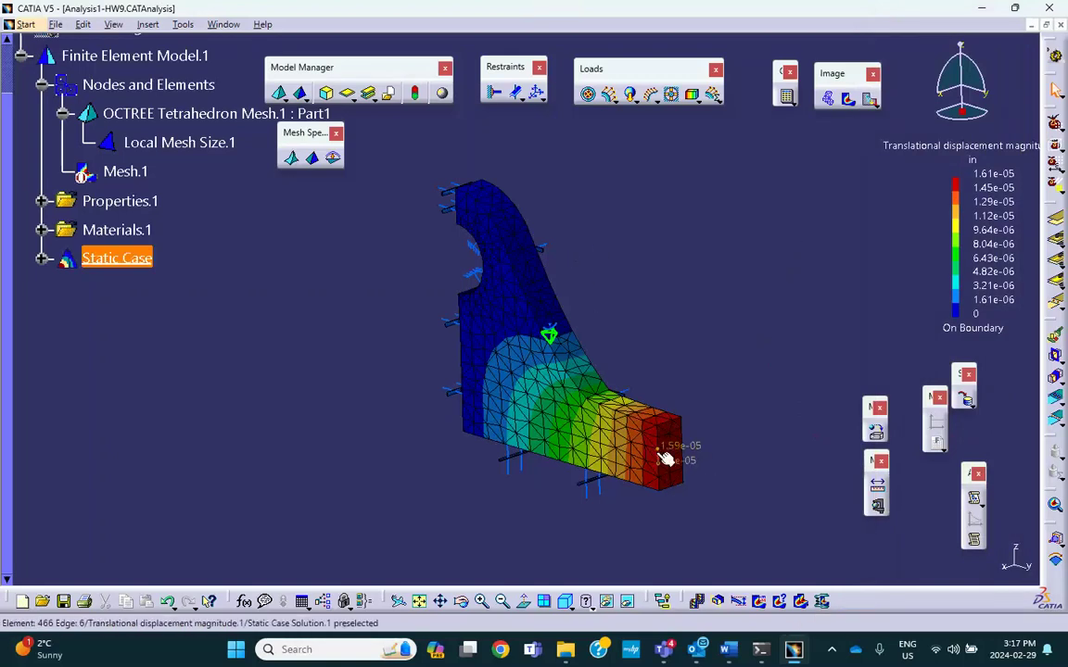
mouse_move(679, 456)
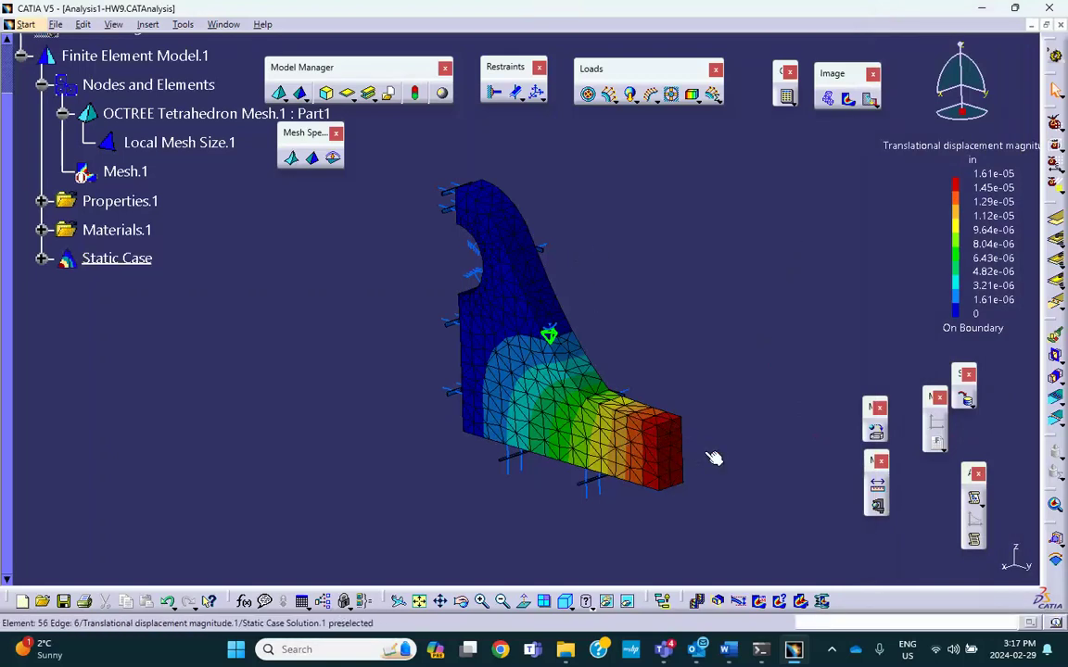
Show Von Mises stress contours ranging 2.5 to 309 psi and orbit the bracket to inspect them
left_click(847, 99)
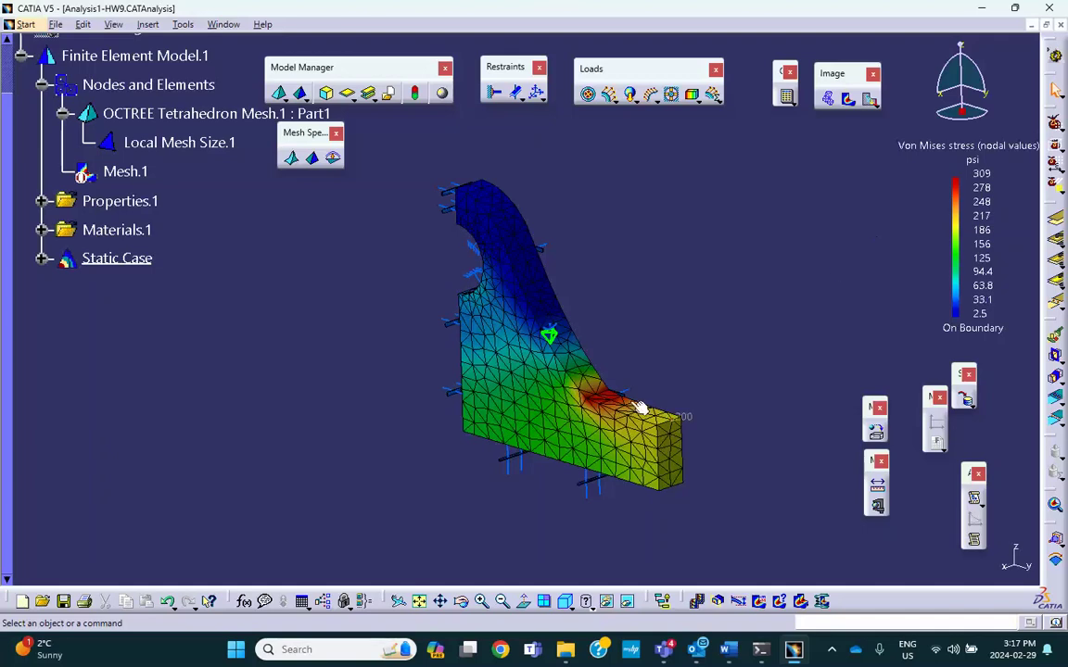
middle_click_drag(640, 408, 273, 297)
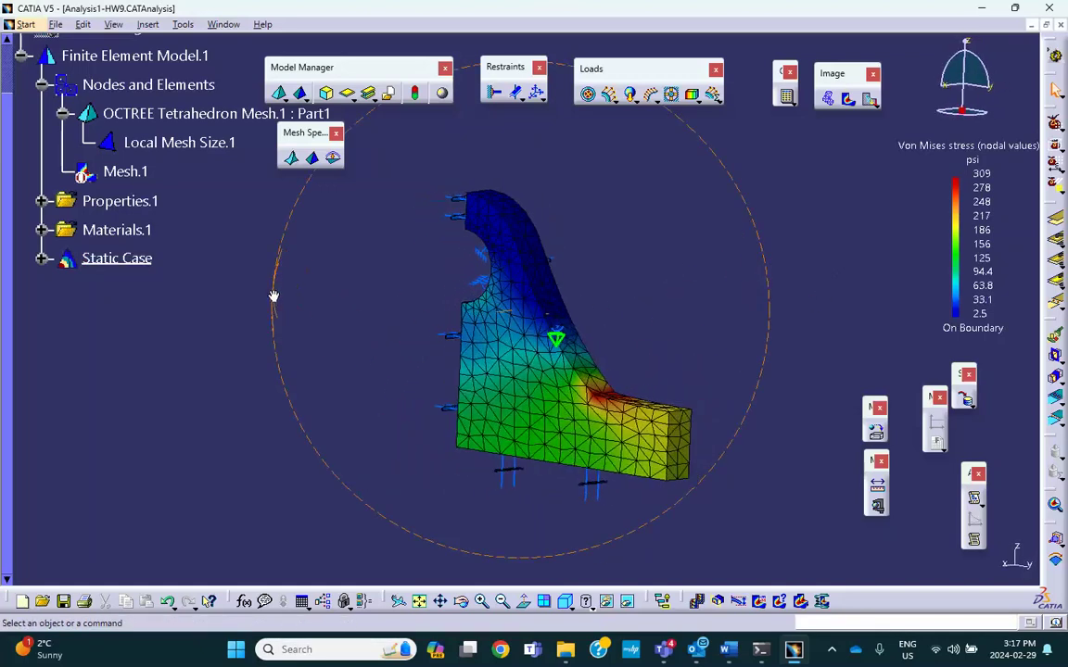